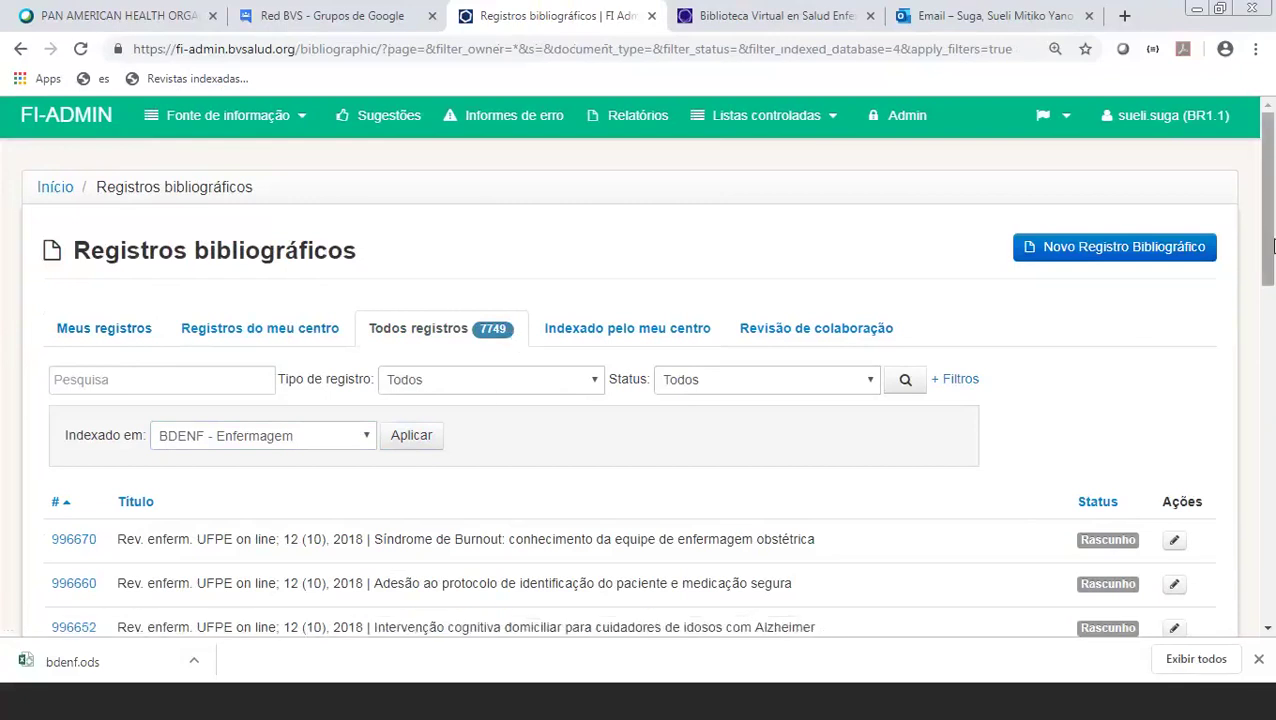
Search all BDENF - Enfermagem records for "Rev. enferm. UFPE on line; 12 (10), 2018", reusing the source text of record 996670
{"action": "left_click_drag", "start_coordinate": [1268, 285], "coordinate": [1268, 325]}
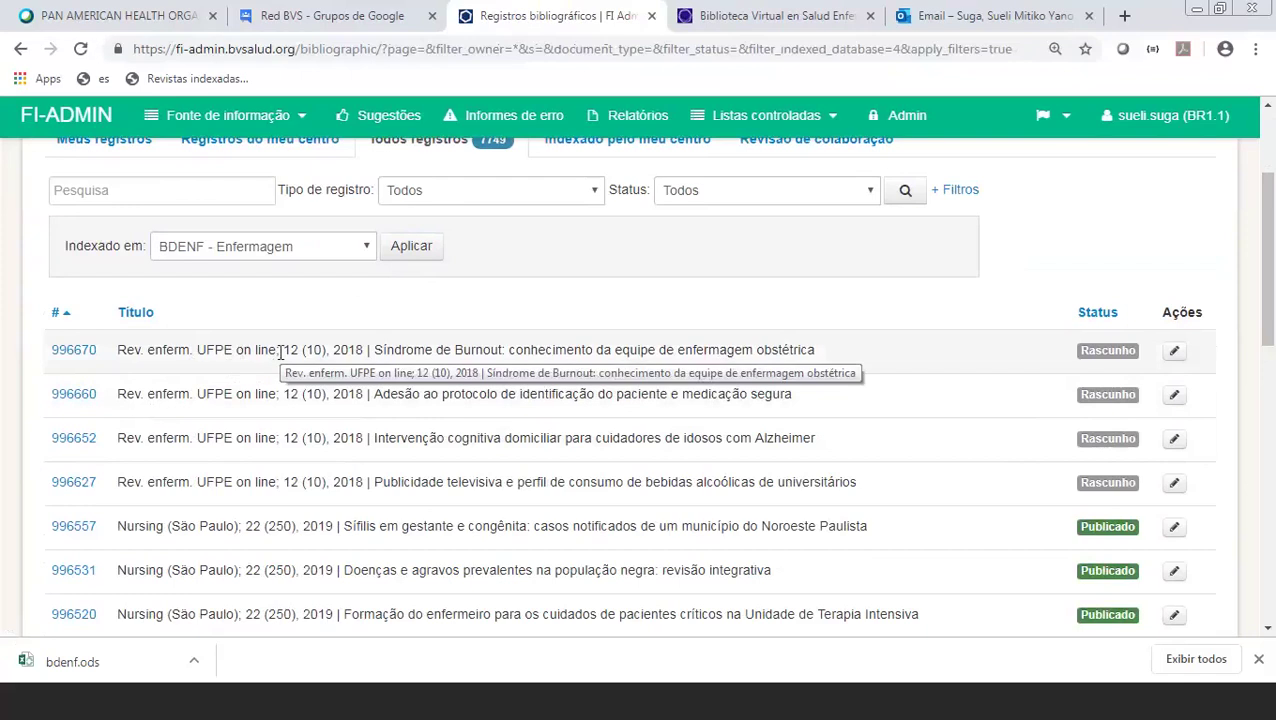
{"action": "left_click_drag", "start_coordinate": [283, 350], "coordinate": [131, 345]}
{"action": "key", "text": "ctrl+c"}
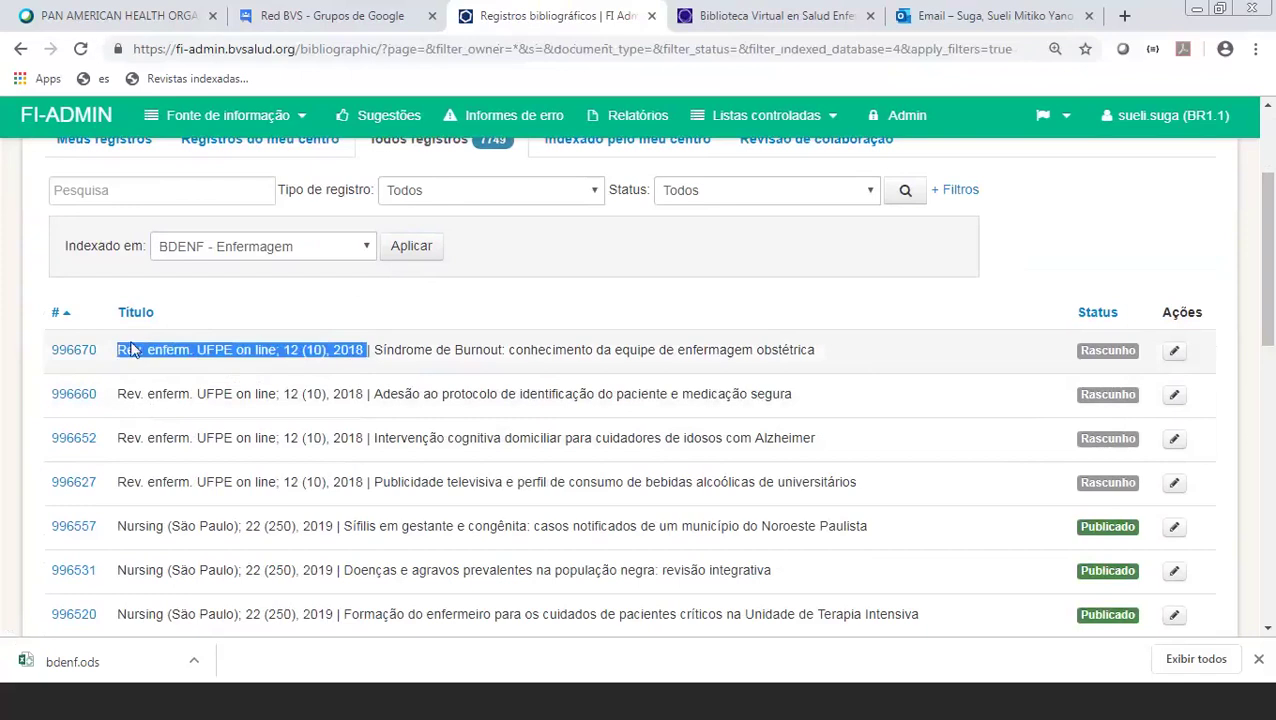
{"action": "scroll", "coordinate": [558, 265], "scroll_direction": "up", "scroll_amount": 1}
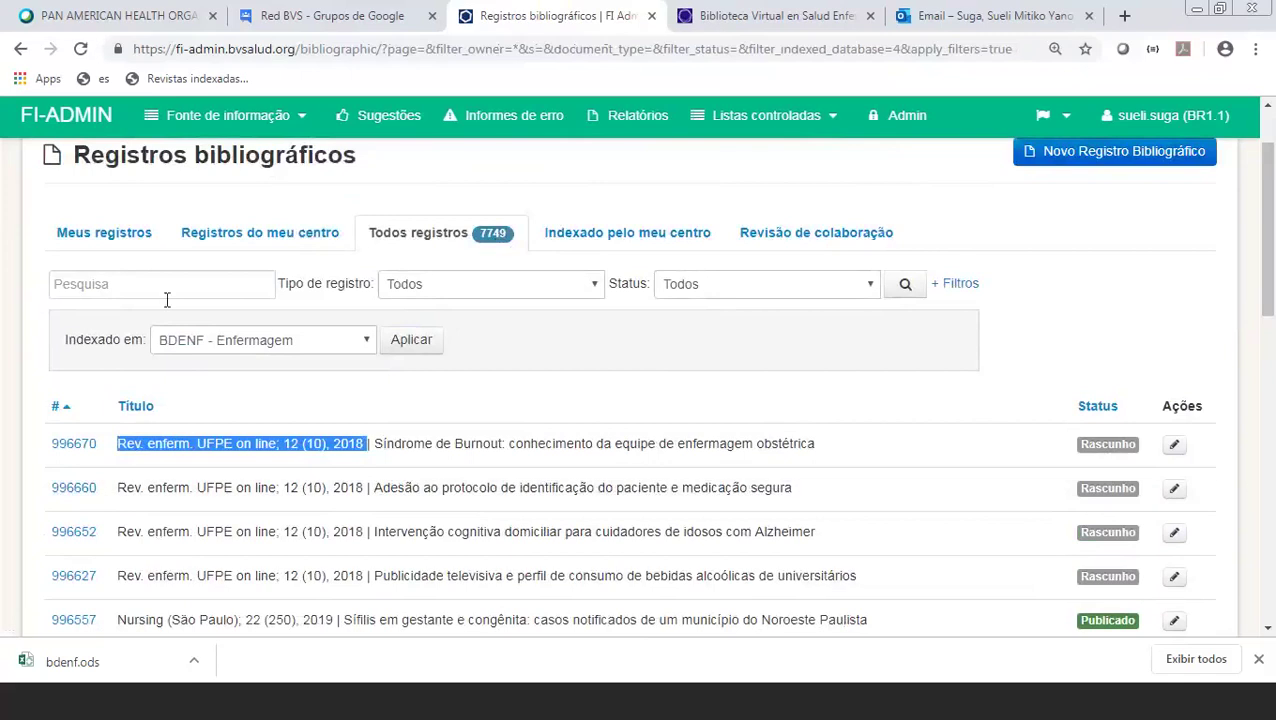
{"action": "left_click", "coordinate": [122, 286]}
{"action": "key", "text": "ctrl+v"}
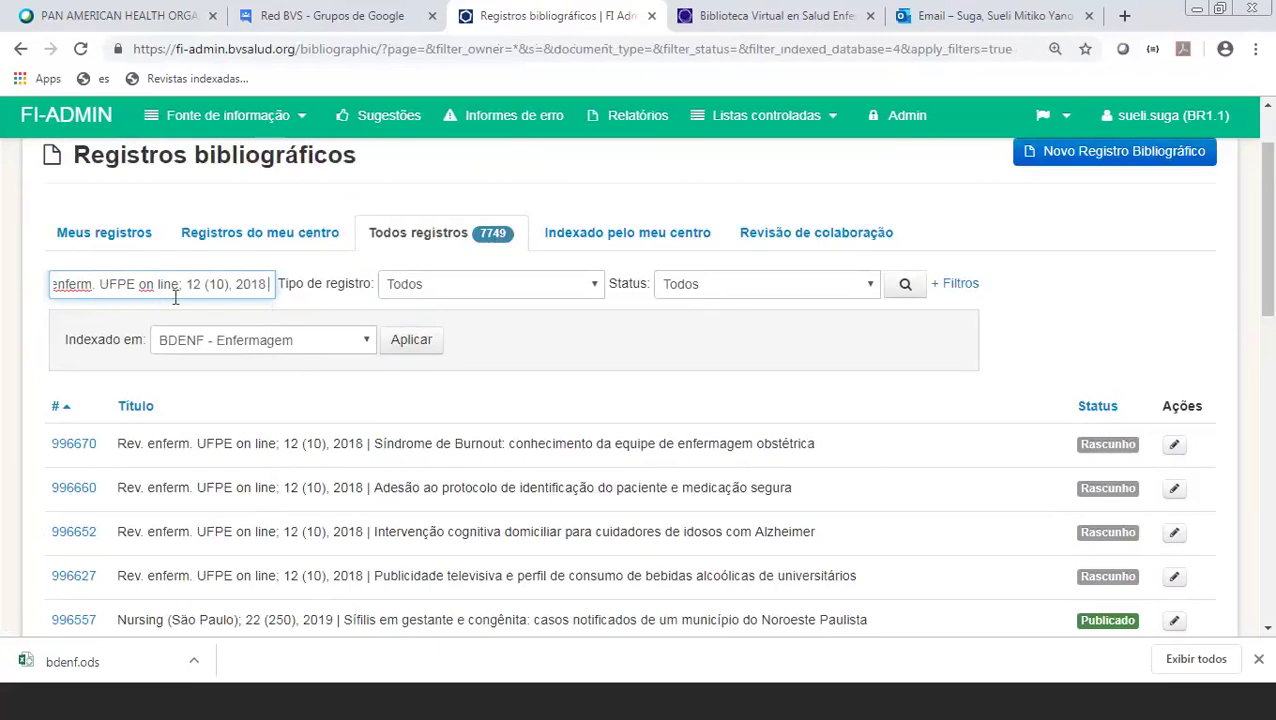
{"action": "key", "text": "BackSpace"}
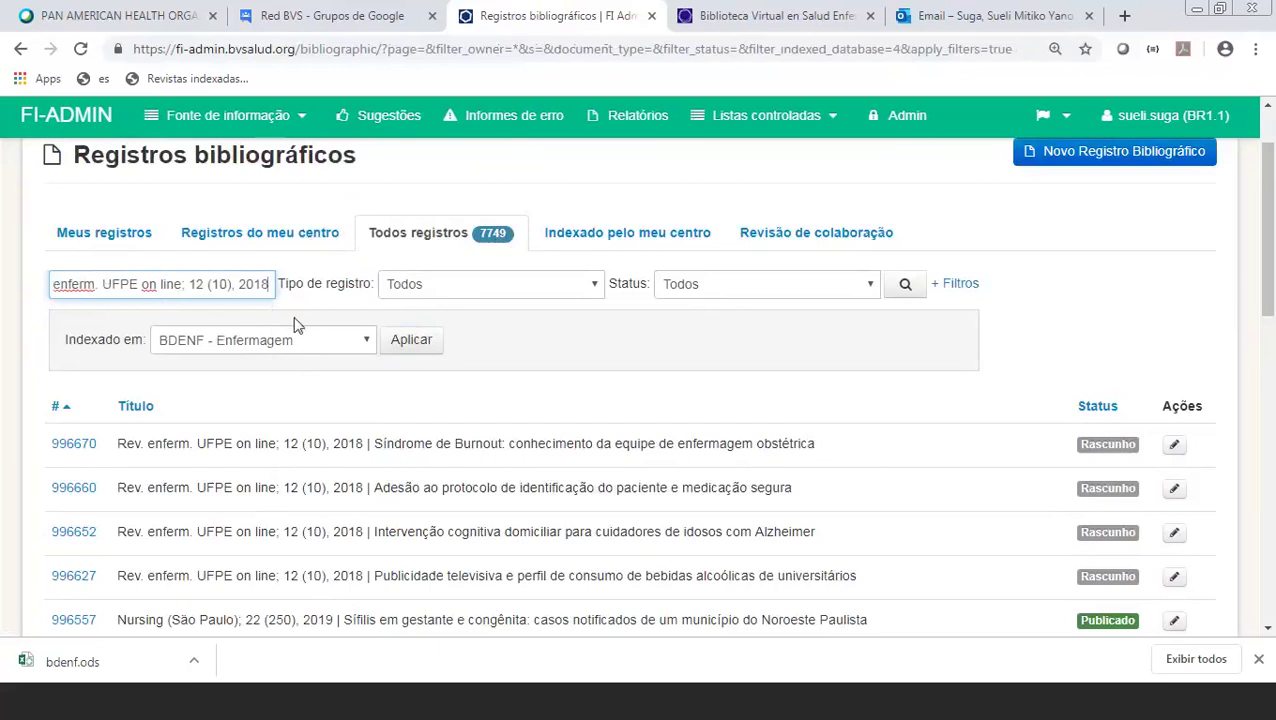
{"action": "left_click", "coordinate": [411, 339]}
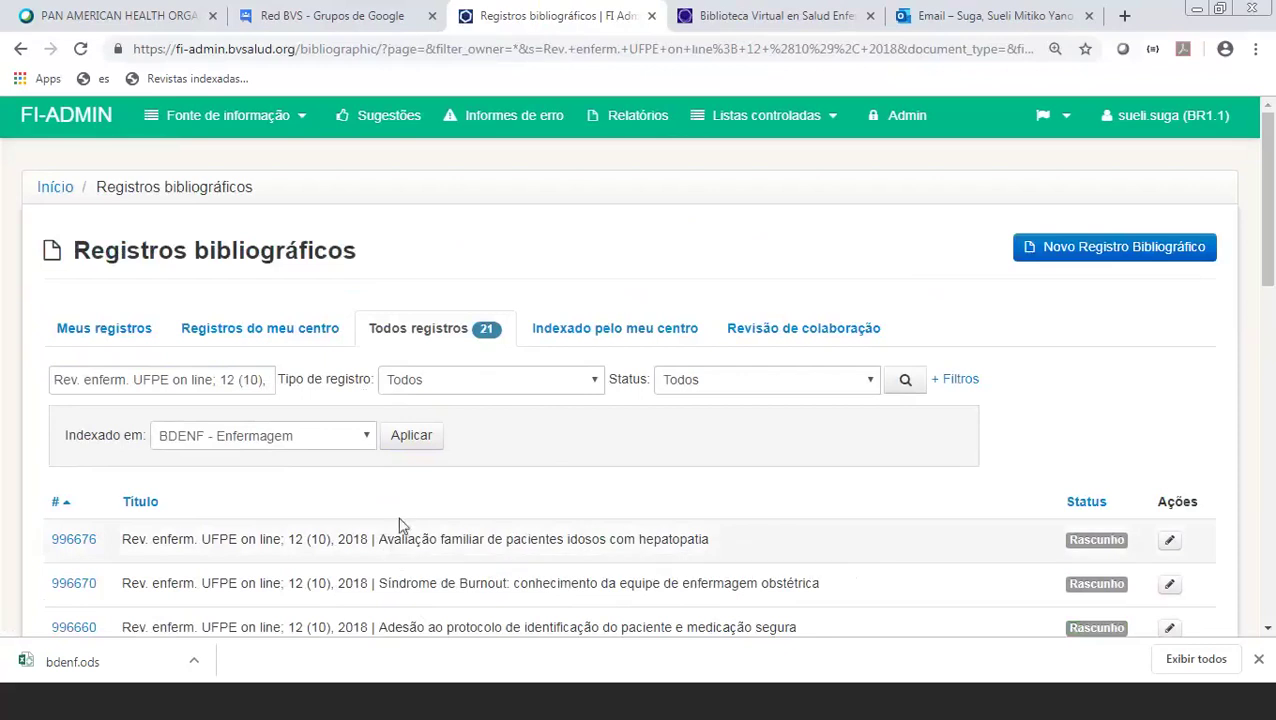
Review the articles found for this journal issue, continuing to the second page of results
{"action": "scroll", "coordinate": [400, 524], "scroll_direction": "down", "scroll_amount": 2}
{"action": "scroll", "coordinate": [400, 524], "scroll_direction": "down", "scroll_amount": 3}
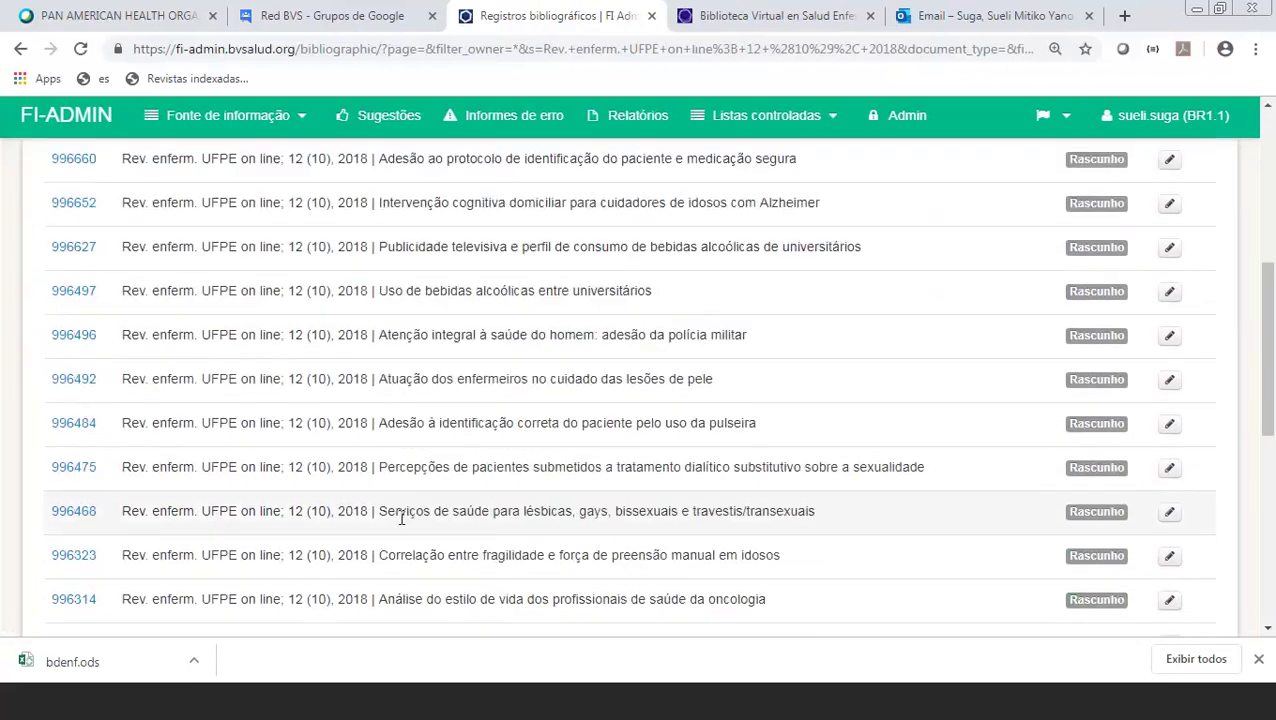
{"action": "scroll", "coordinate": [401, 517], "scroll_direction": "down", "scroll_amount": 5}
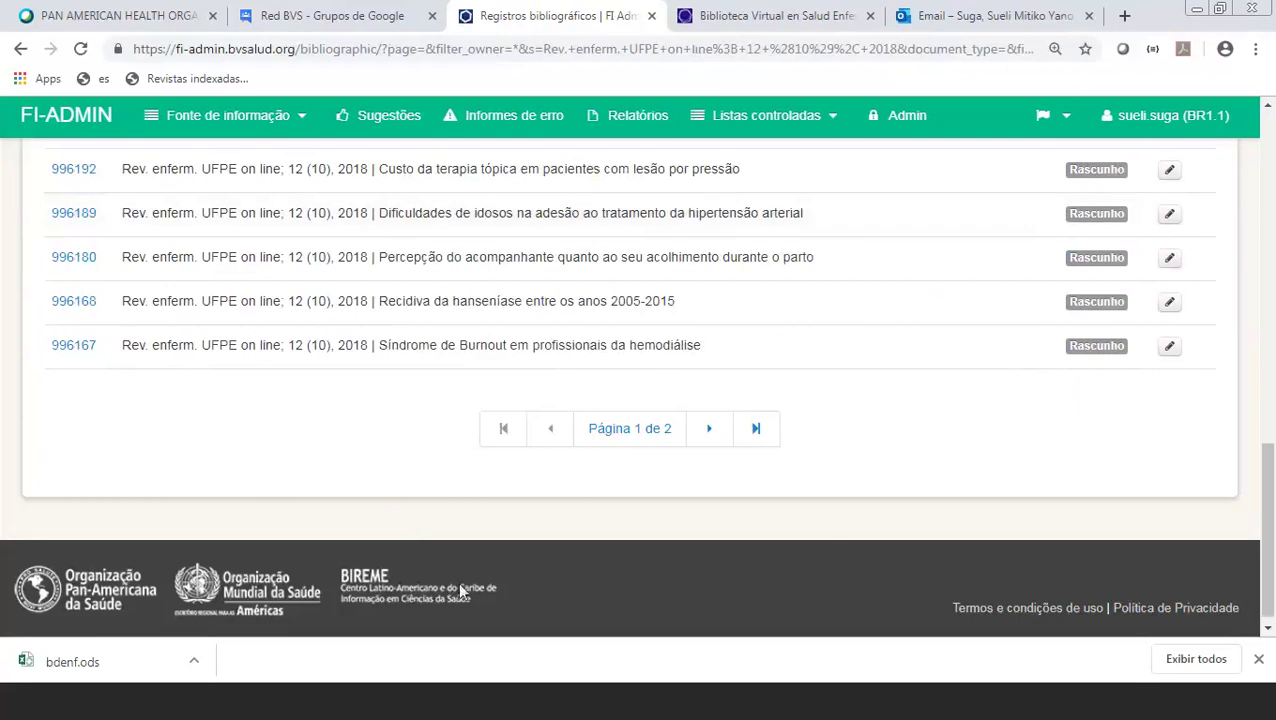
{"action": "left_click", "coordinate": [711, 436]}
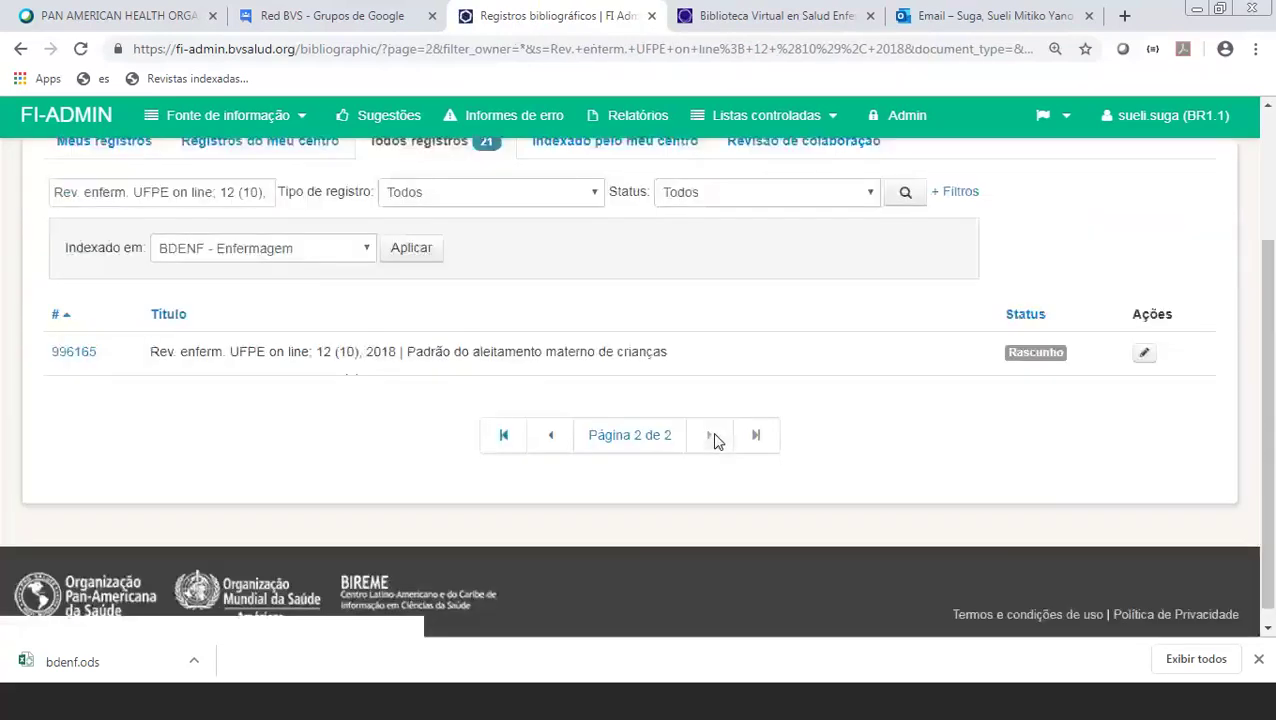
Open record 996165, examine its creation details and cooperating centre code, and return to the results list
{"action": "scroll", "coordinate": [715, 438], "scroll_direction": "up", "scroll_amount": 3}
{"action": "left_click", "coordinate": [79, 545]}
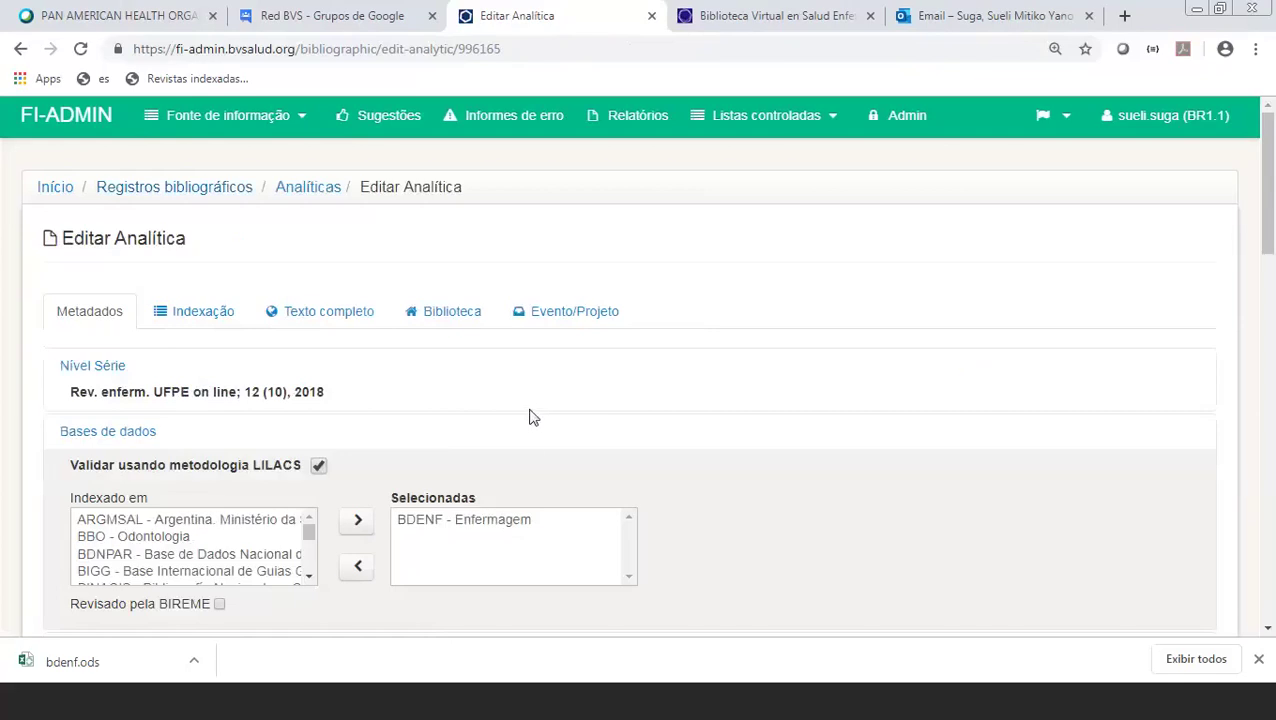
{"action": "scroll", "coordinate": [538, 441], "scroll_direction": "down", "scroll_amount": 2}
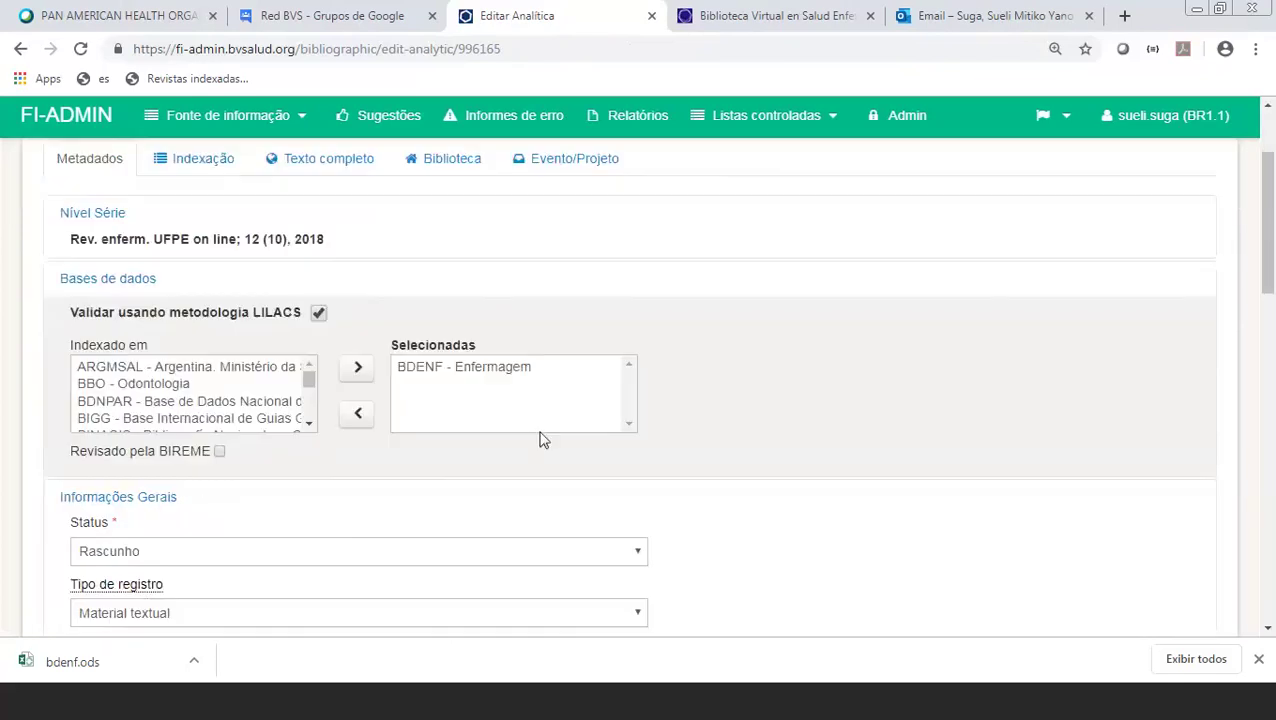
{"action": "scroll", "coordinate": [540, 442], "scroll_direction": "down", "scroll_amount": 15}
{"action": "scroll", "coordinate": [547, 445], "scroll_direction": "down", "scroll_amount": 2}
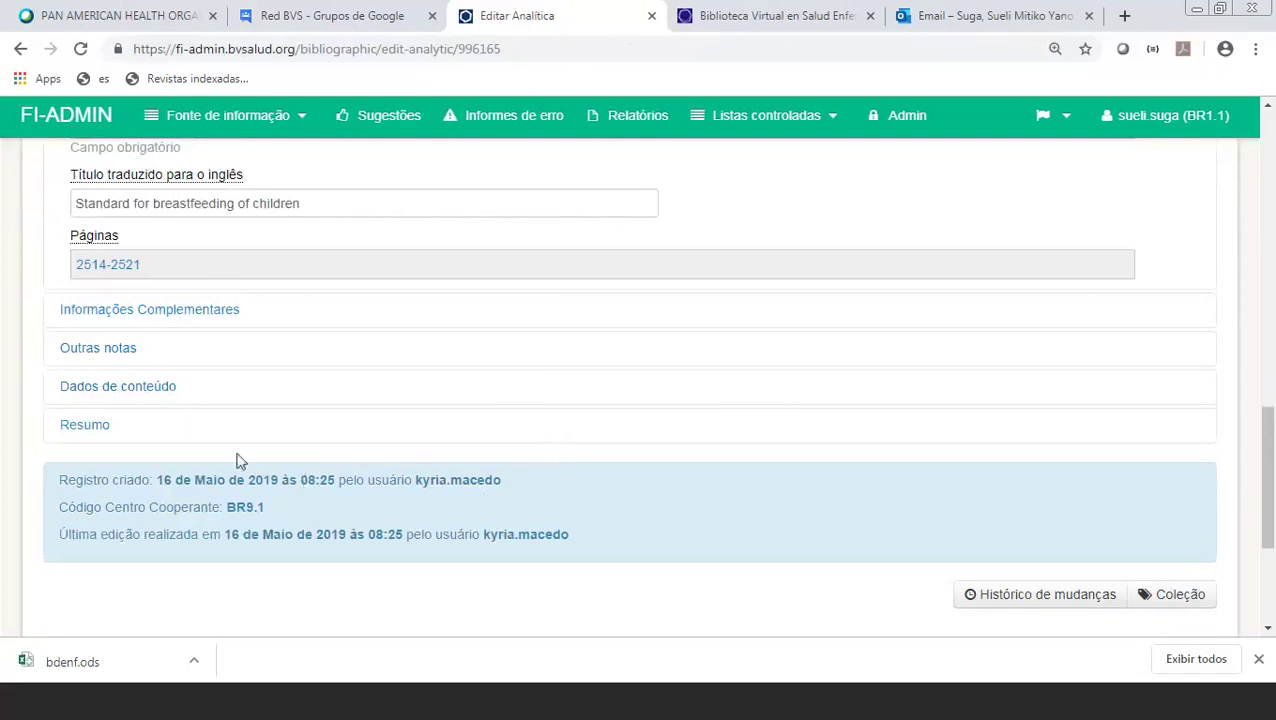
{"action": "left_click_drag", "start_coordinate": [519, 486], "coordinate": [414, 482]}
{"action": "left_click_drag", "start_coordinate": [266, 507], "coordinate": [228, 507]}
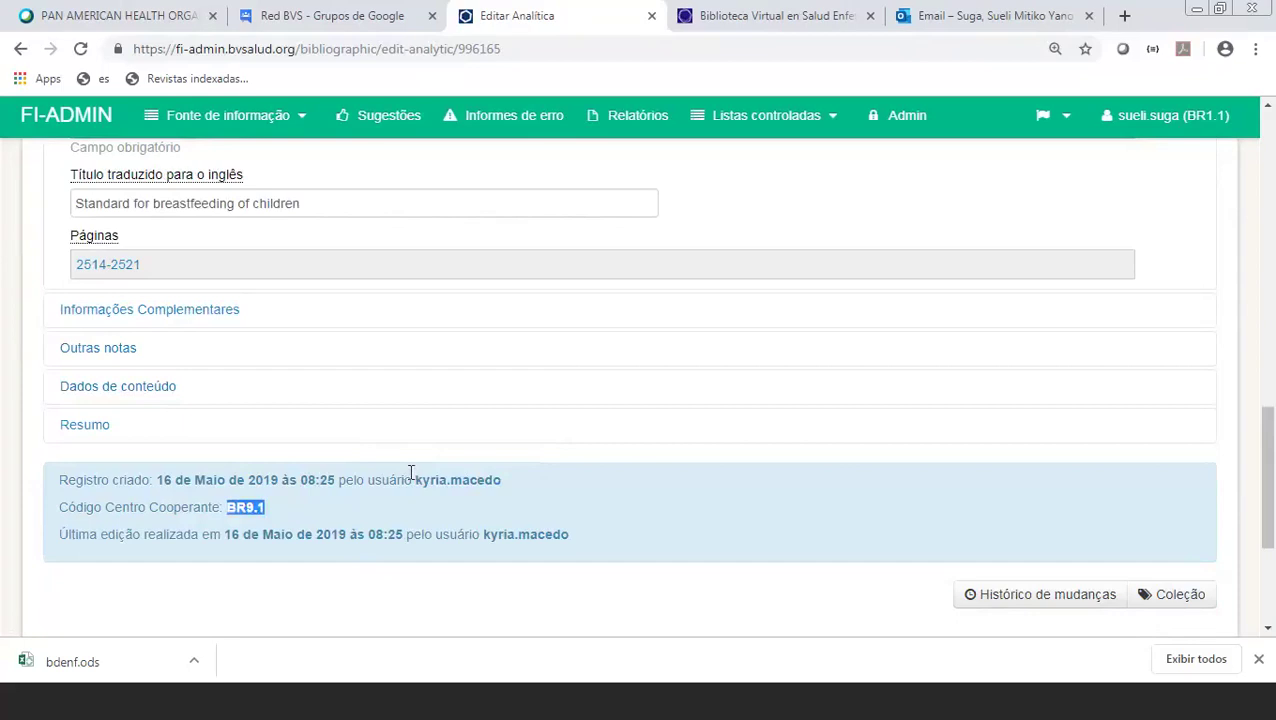
{"action": "scroll", "coordinate": [410, 472], "scroll_direction": "up", "scroll_amount": 20}
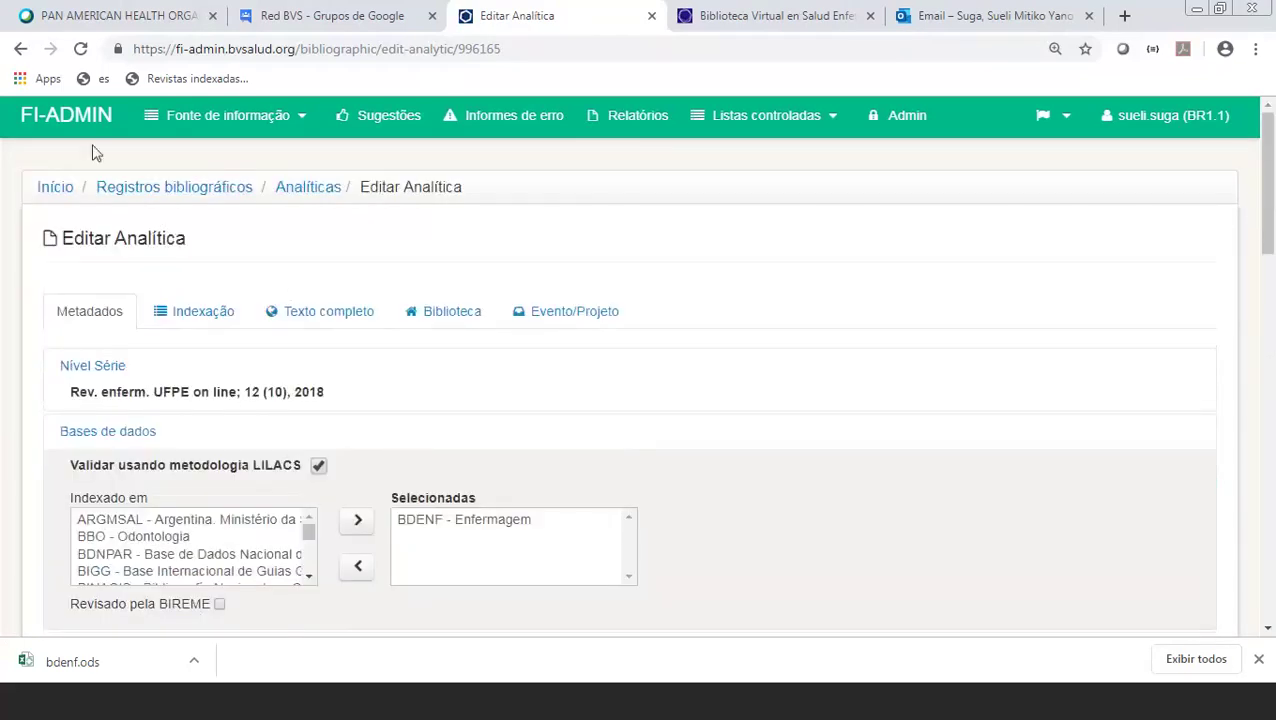
{"action": "left_click", "coordinate": [21, 50]}
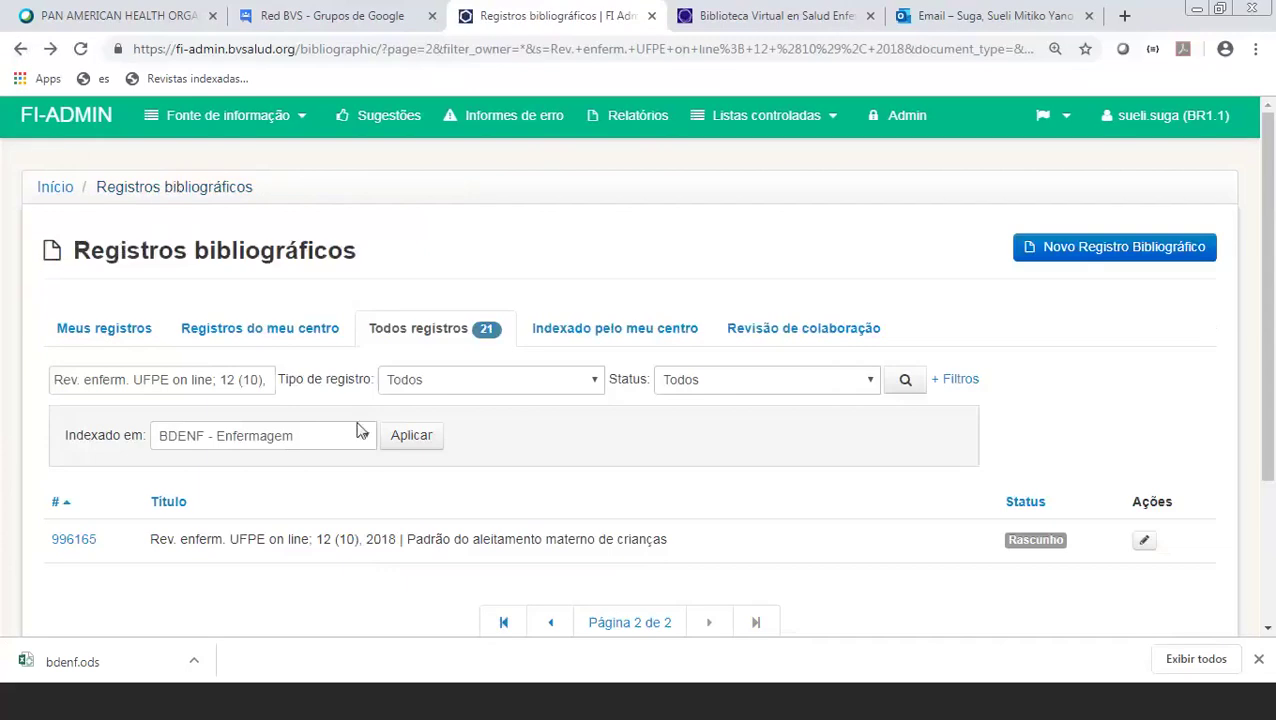
{"action": "left_click", "coordinate": [367, 440]}
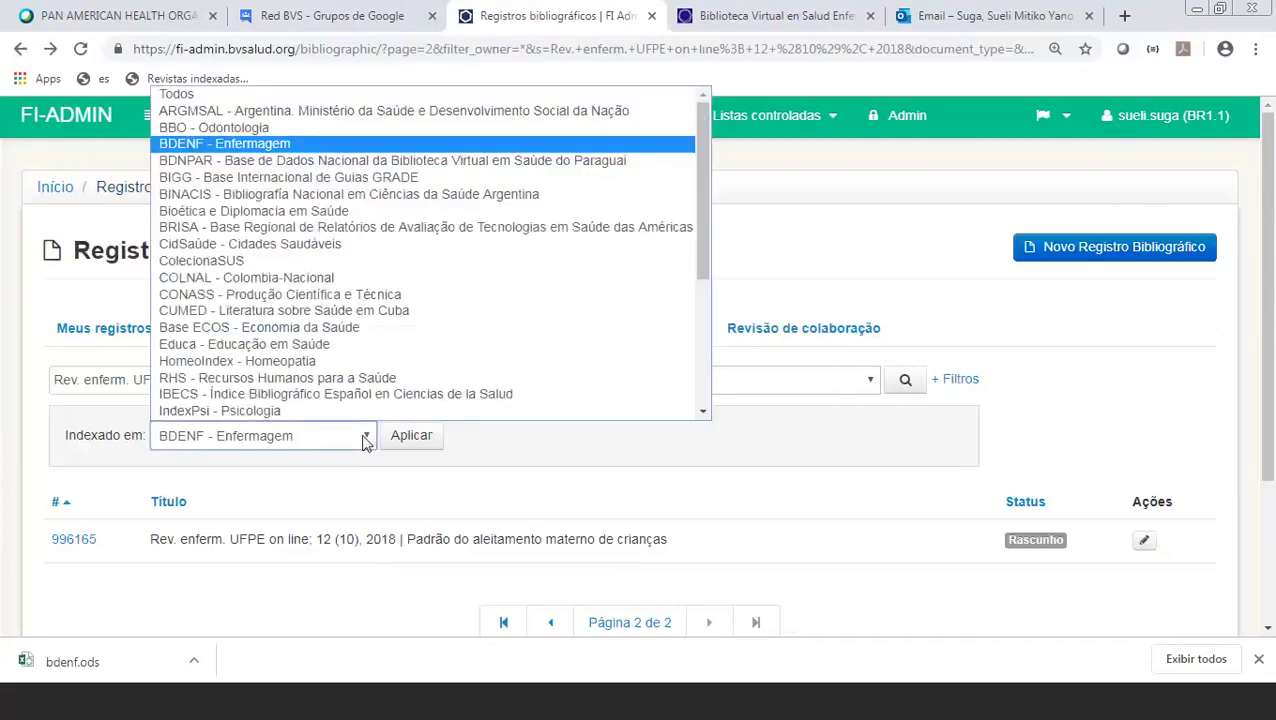
{"action": "left_click", "coordinate": [510, 452]}
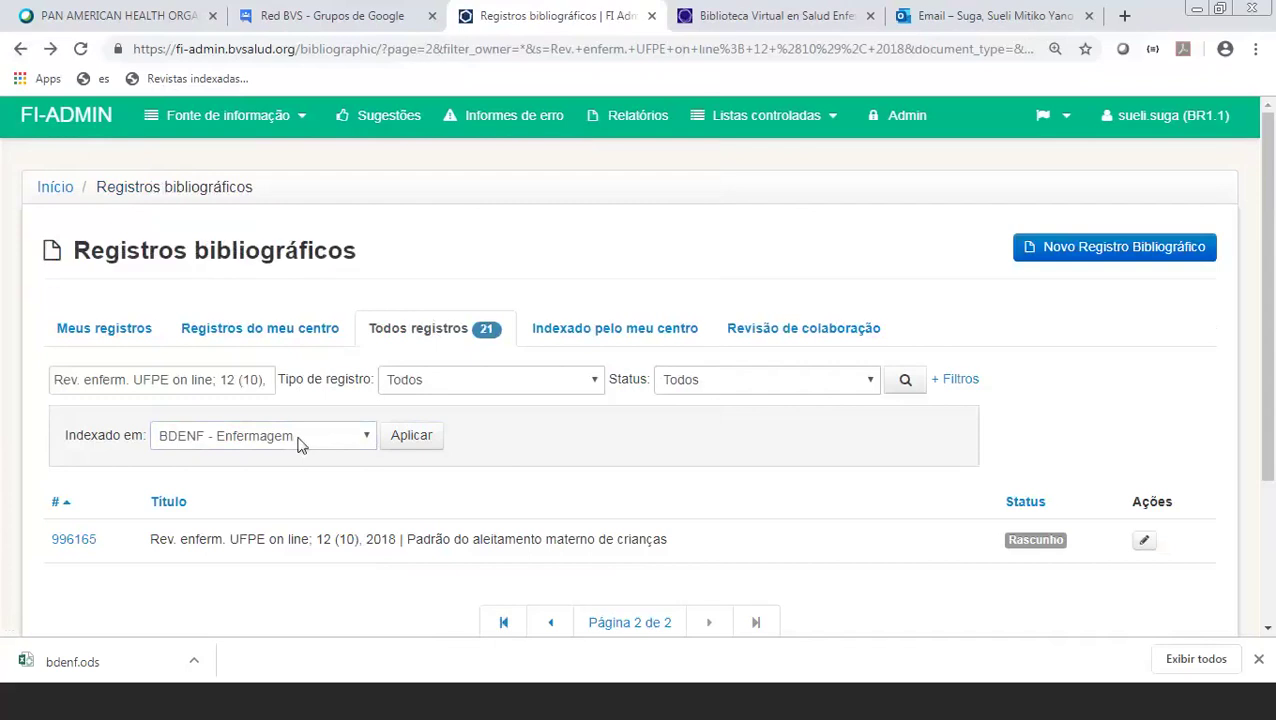
{"action": "left_click", "coordinate": [199, 379]}
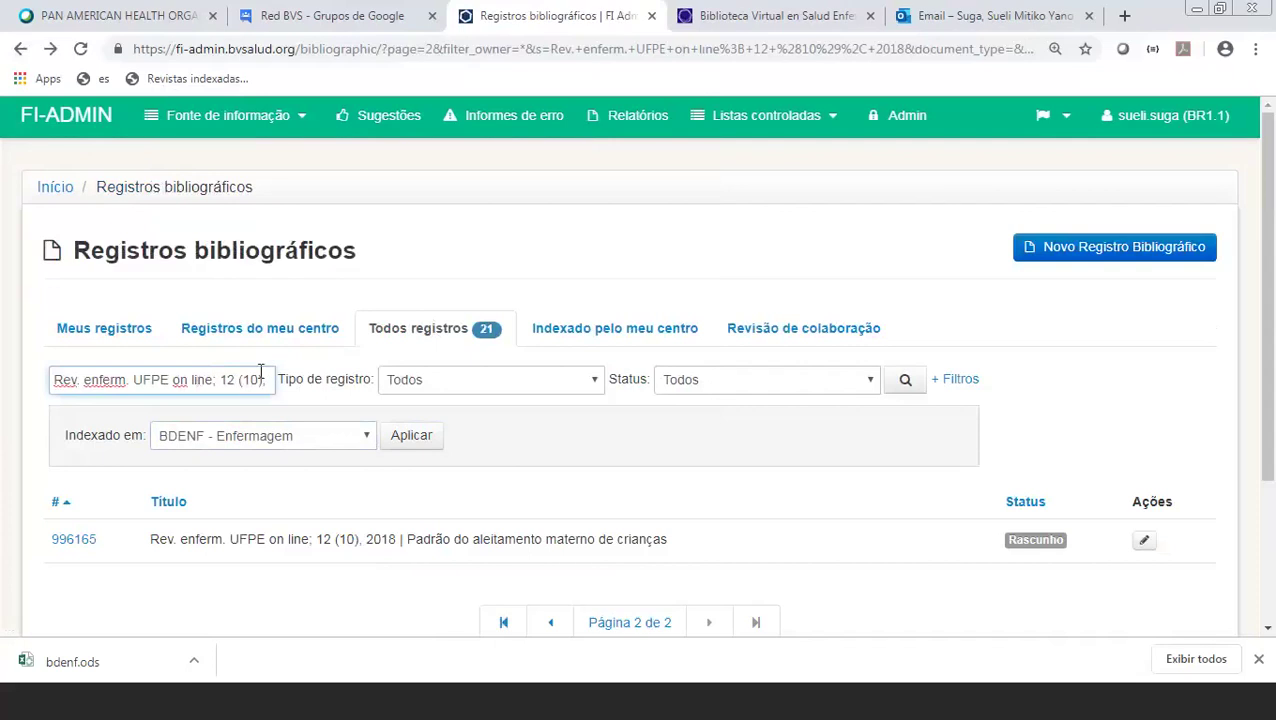
{"action": "left_click_drag", "start_coordinate": [268, 371], "coordinate": [111, 368]}
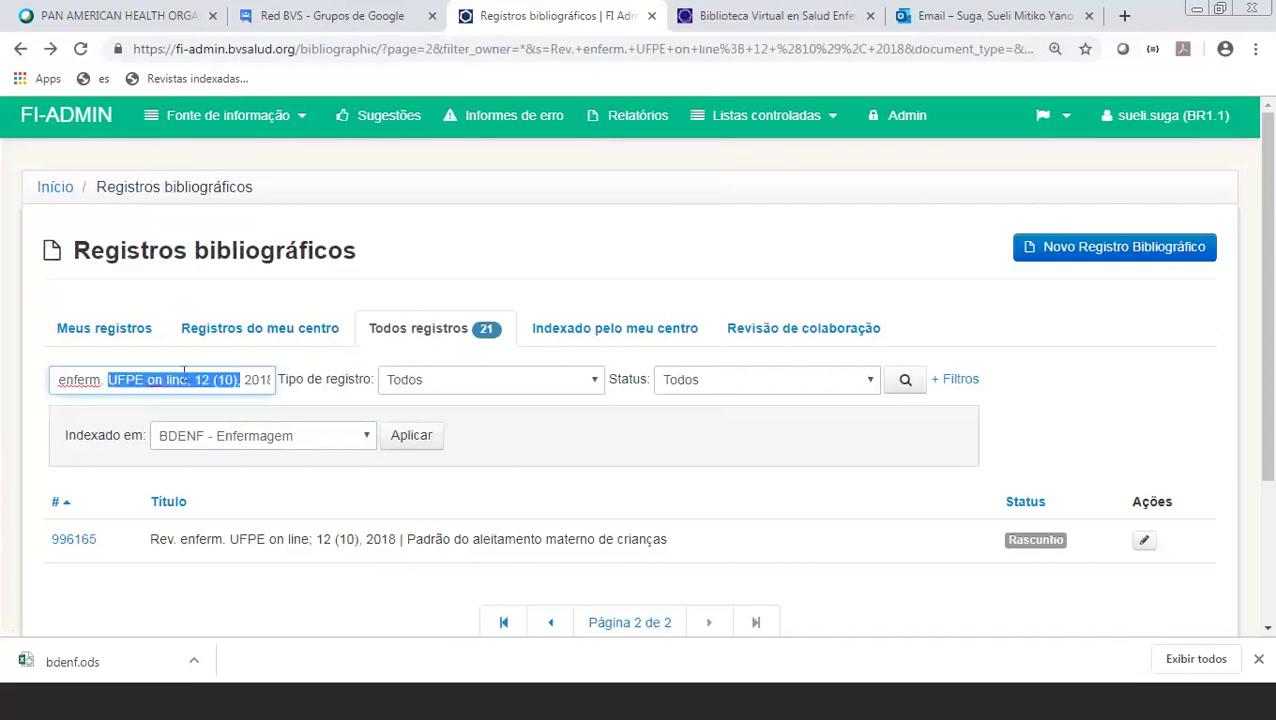
{"action": "key", "text": "Right"}
{"action": "key", "text": "Right"}
{"action": "key", "text": "Right"}
{"action": "key", "text": "Right"}
{"action": "key", "text": "Right"}
{"action": "key", "text": "Right"}
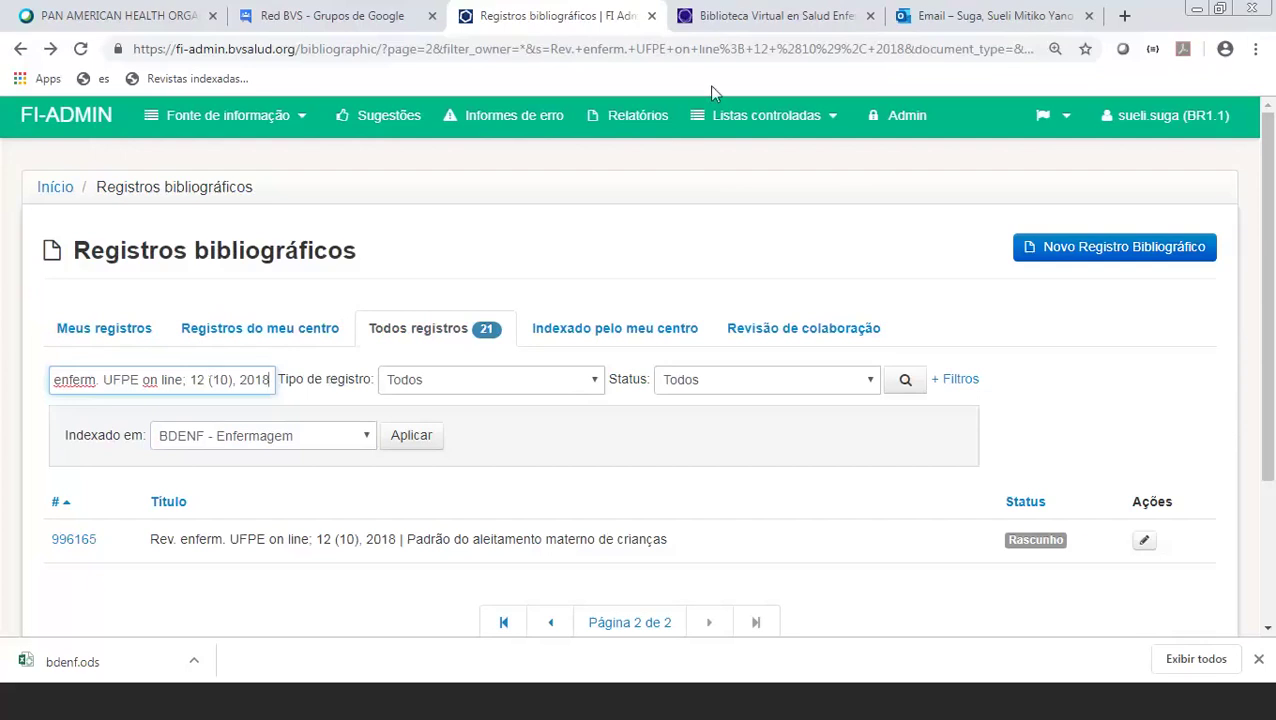
Switch to the BVS Enfermería portal, run a search without terms, and filter the results by the BDENF - enfermagem (Brasil) database
{"action": "left_click", "coordinate": [827, 18]}
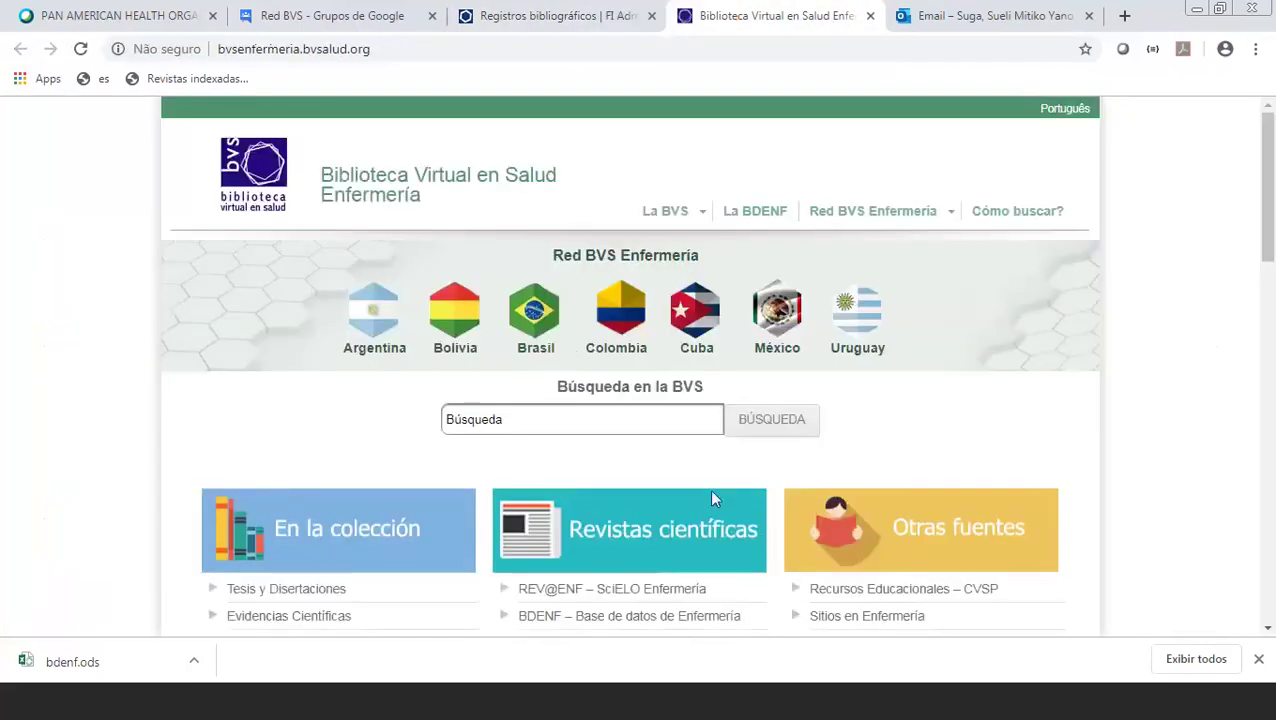
{"action": "left_click", "coordinate": [782, 422]}
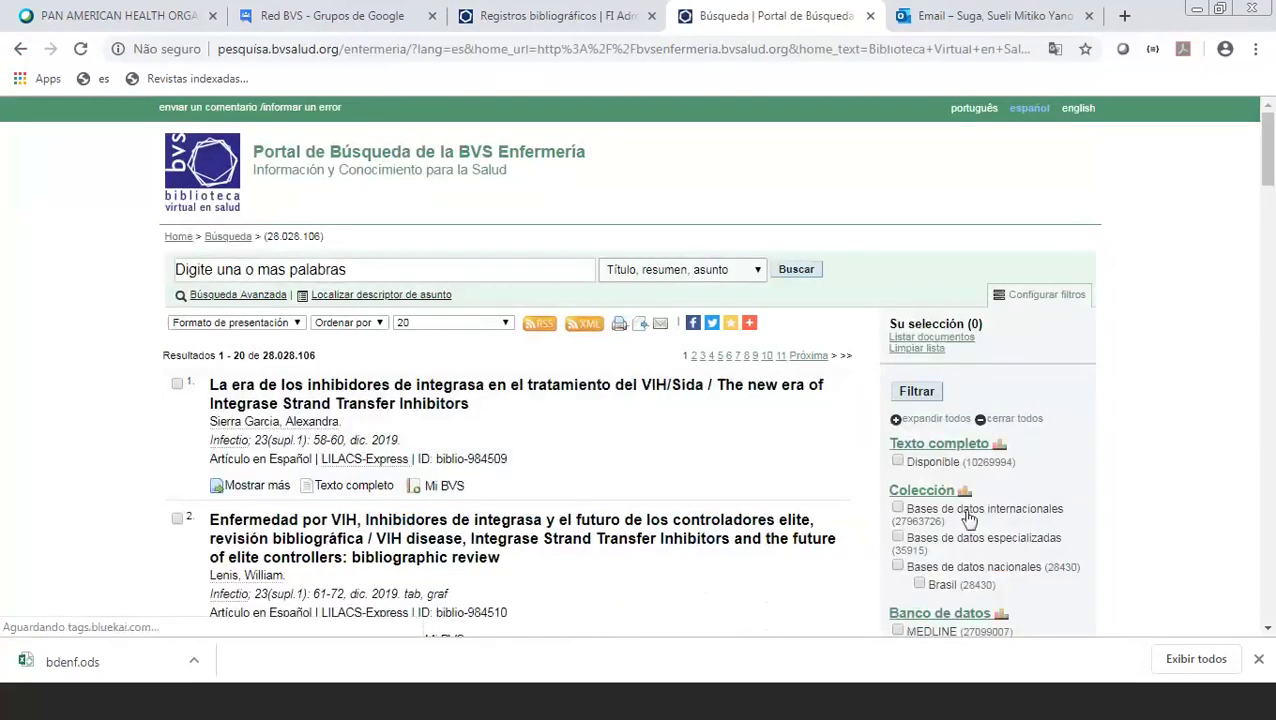
{"action": "scroll", "coordinate": [960, 548], "scroll_direction": "down", "scroll_amount": 1}
{"action": "left_click", "coordinate": [897, 573]}
{"action": "left_click", "coordinate": [903, 304]}
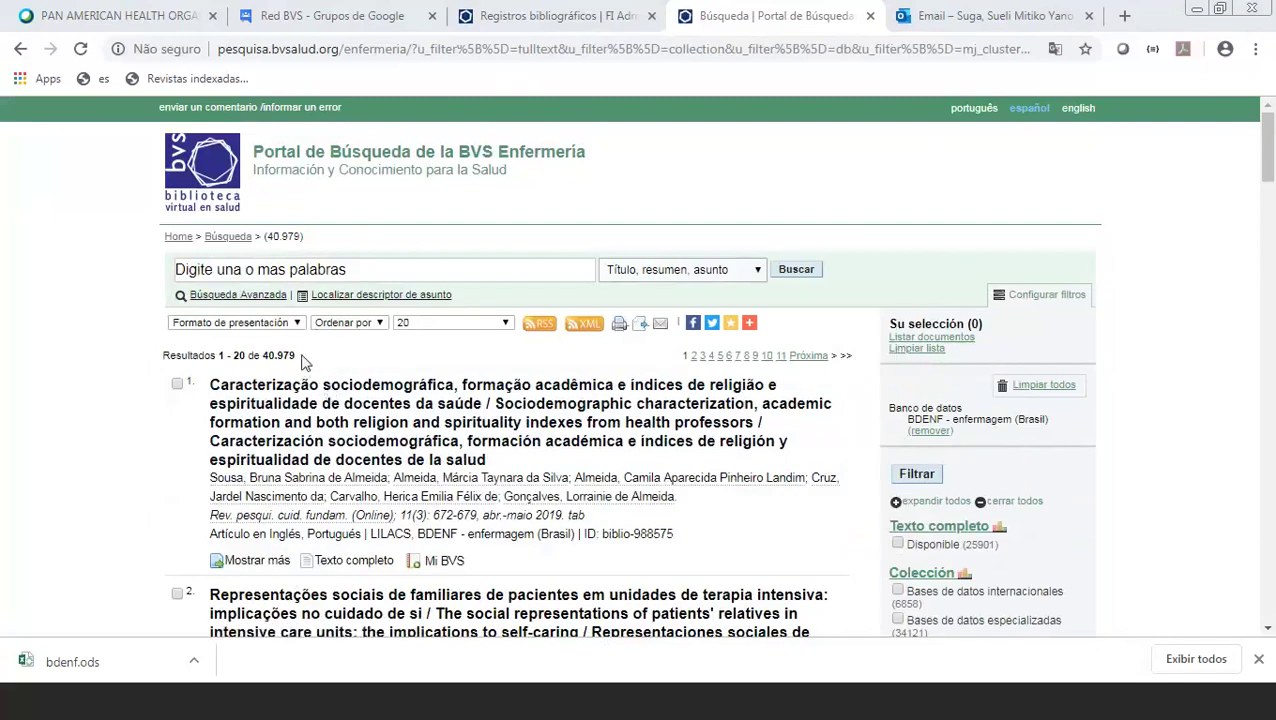
Examine the total of the BDENF results and the record ID of the first article at a larger page size
{"action": "triple_click", "coordinate": [276, 354]}
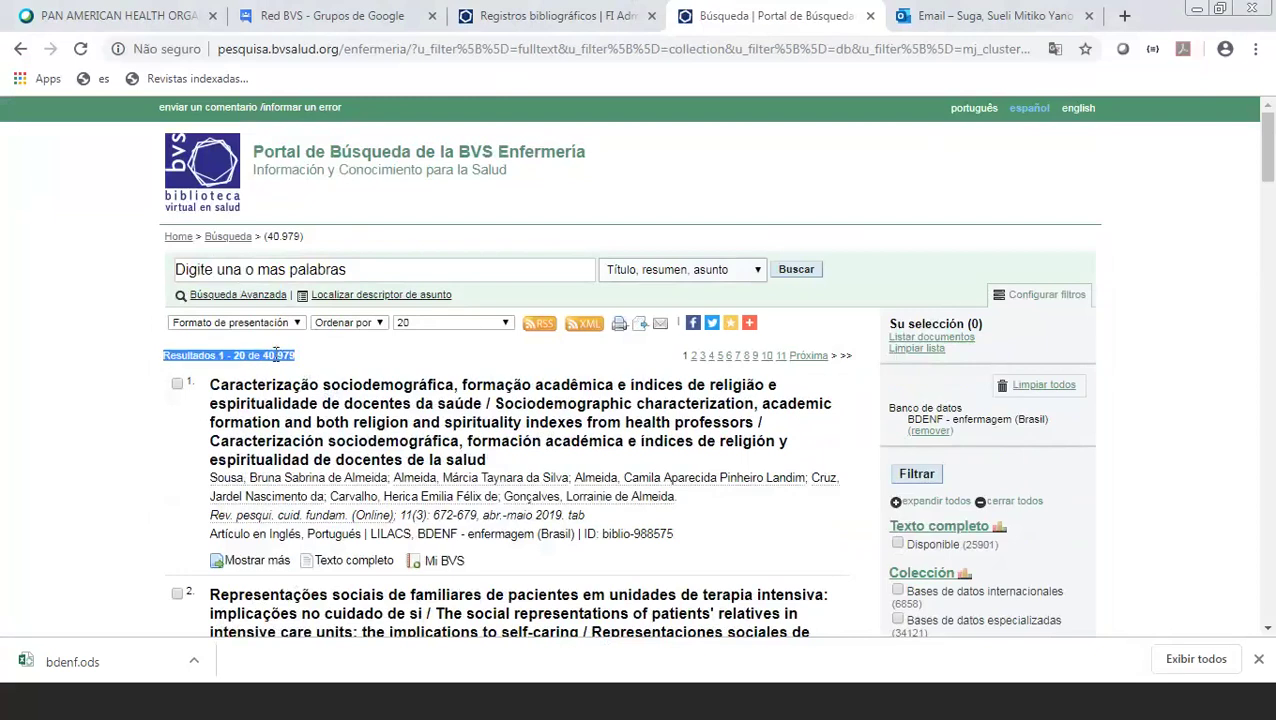
{"action": "left_click", "coordinate": [676, 540]}
{"action": "left_click_drag", "start_coordinate": [675, 536], "coordinate": [601, 534]}
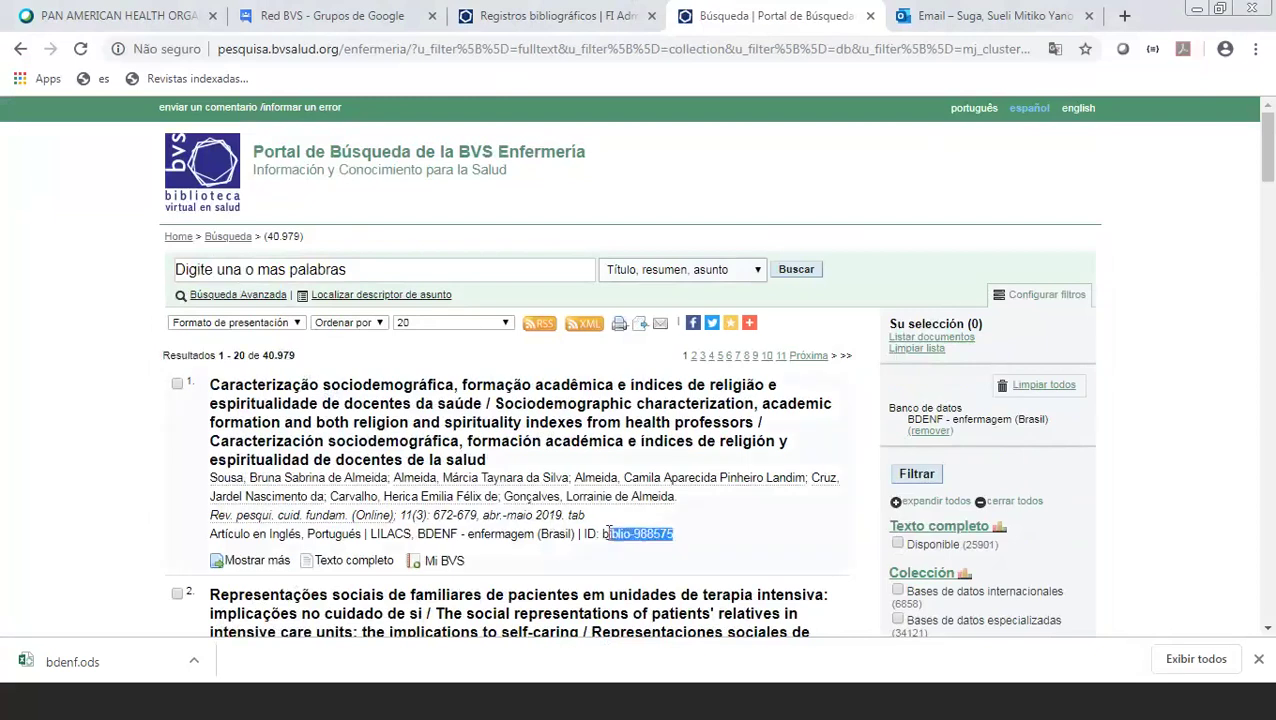
{"action": "left_click", "coordinate": [700, 542]}
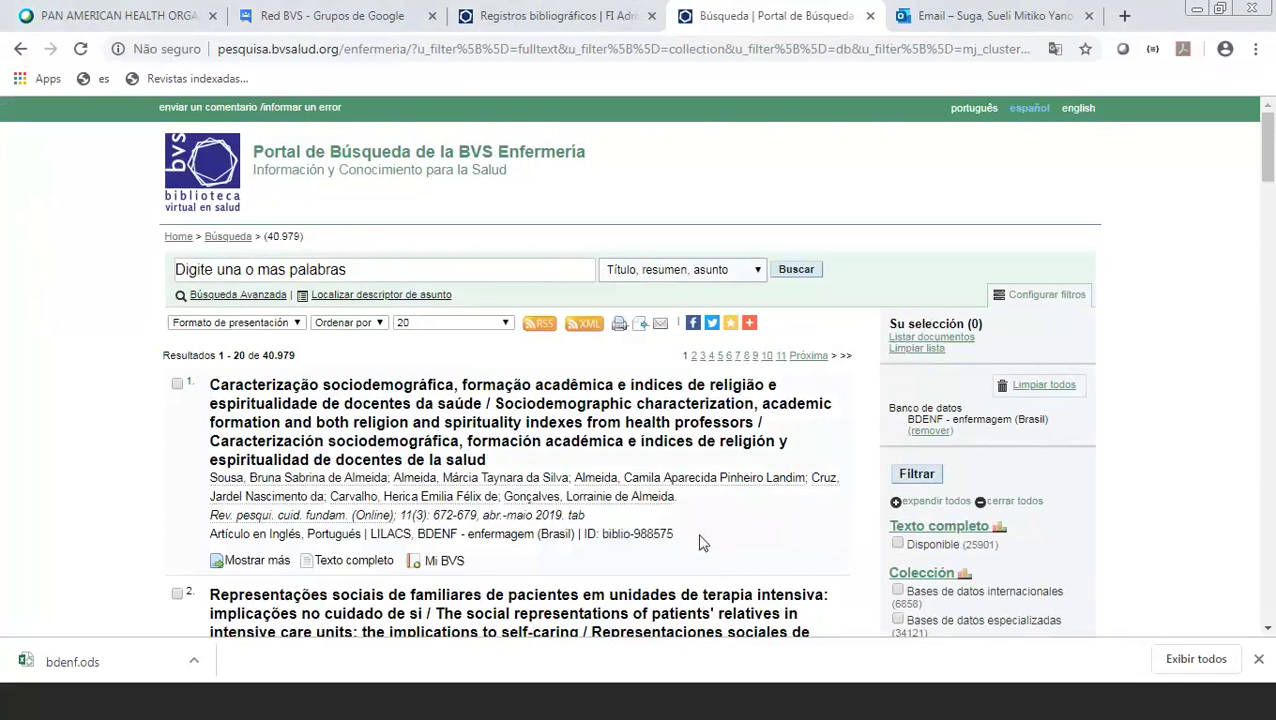
{"action": "key", "text": "ctrl+plus"}
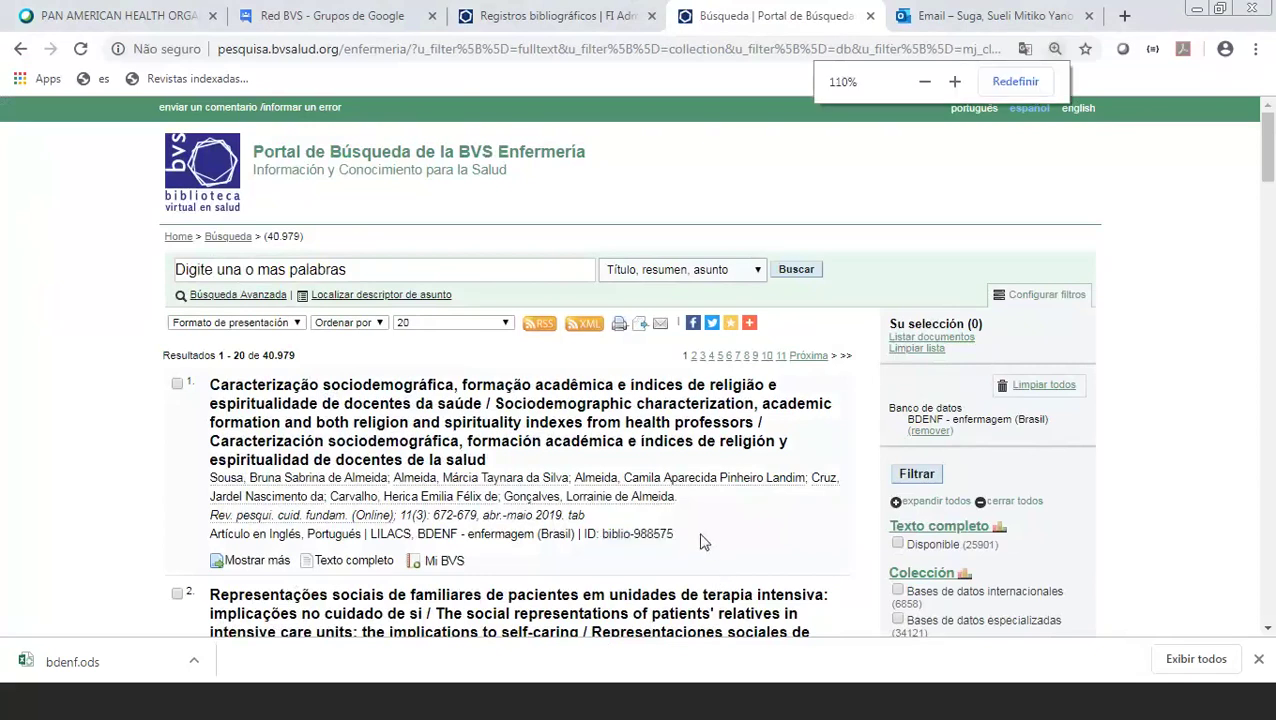
{"action": "key", "text": "ctrl+plus"}
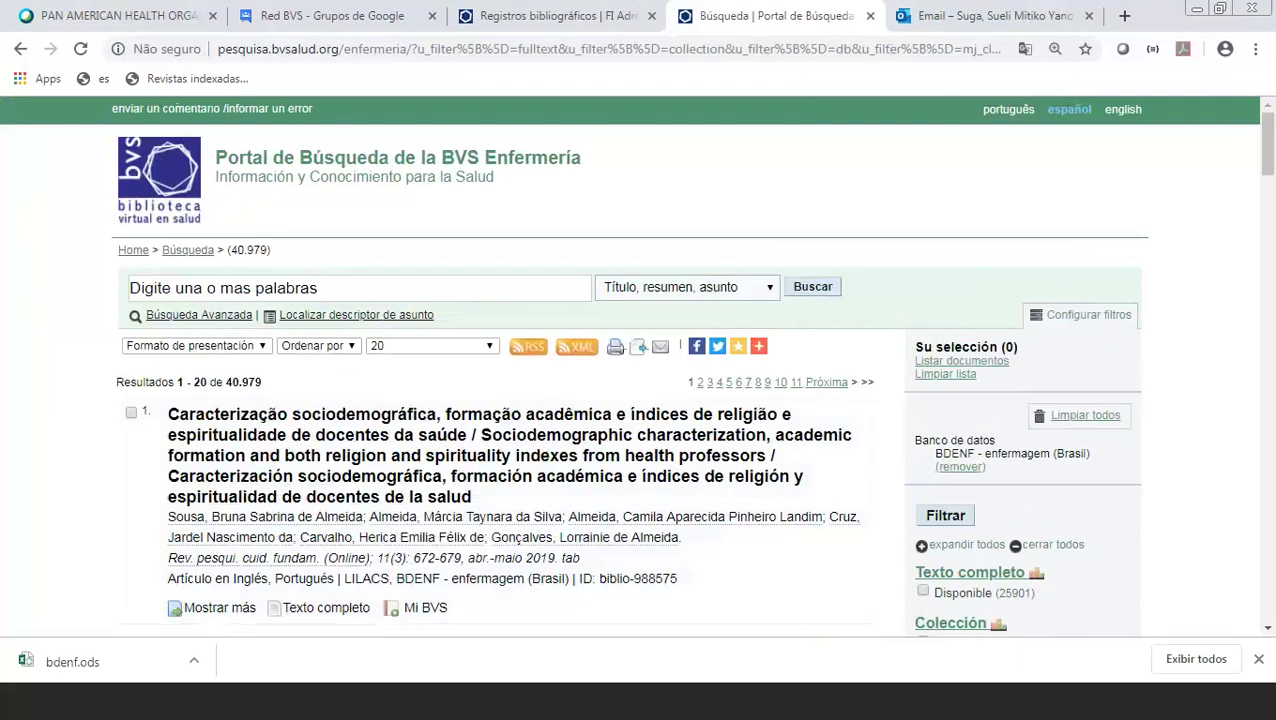
Copy the numeric part, 988575, of the first article's ID without the "biblio" prefix
{"action": "left_click_drag", "start_coordinate": [630, 578], "coordinate": [601, 580]}
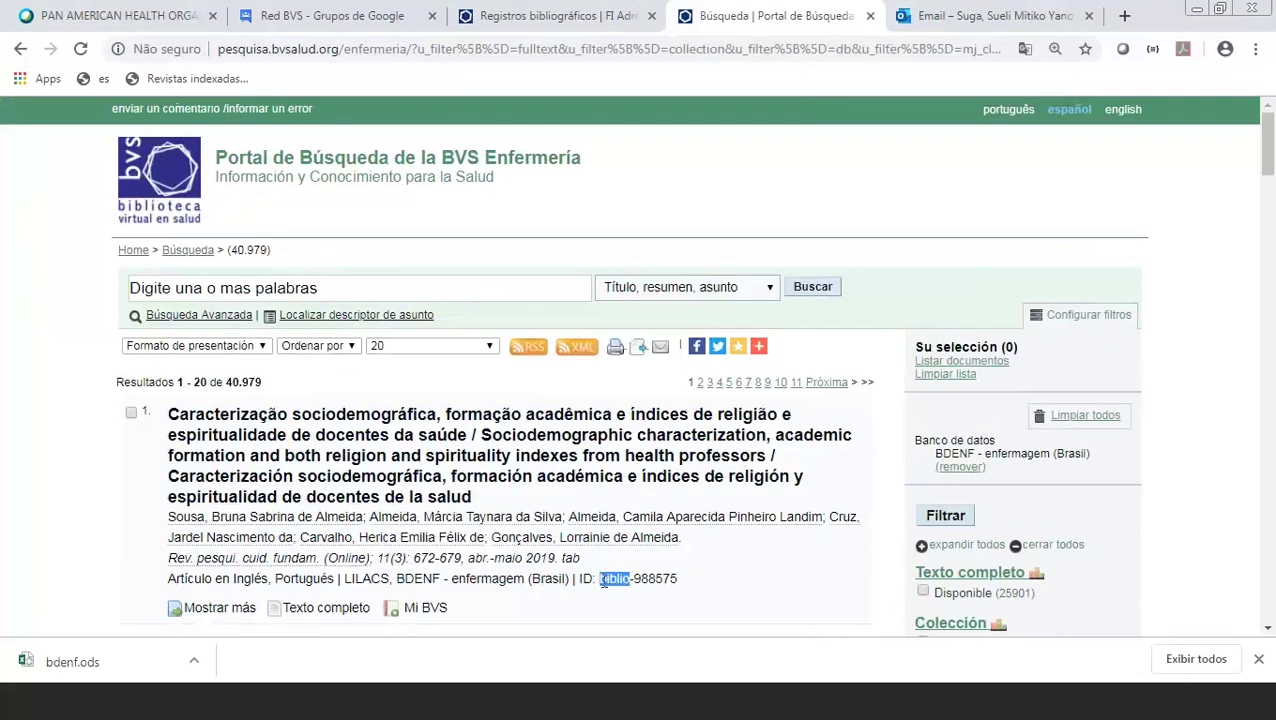
{"action": "left_click", "coordinate": [745, 573]}
{"action": "left_click_drag", "start_coordinate": [682, 580], "coordinate": [636, 578]}
{"action": "left_click_drag", "start_coordinate": [599, 579], "coordinate": [629, 578]}
{"action": "left_click_drag", "start_coordinate": [720, 580], "coordinate": [633, 580]}
{"action": "key", "text": "ctrl+c"}
Return to FI-ADMIN and search the BDENF - Enfermagem bibliographic records for "id:988575"
{"action": "left_click", "coordinate": [515, 14]}
{"action": "triple_click", "coordinate": [260, 376]}
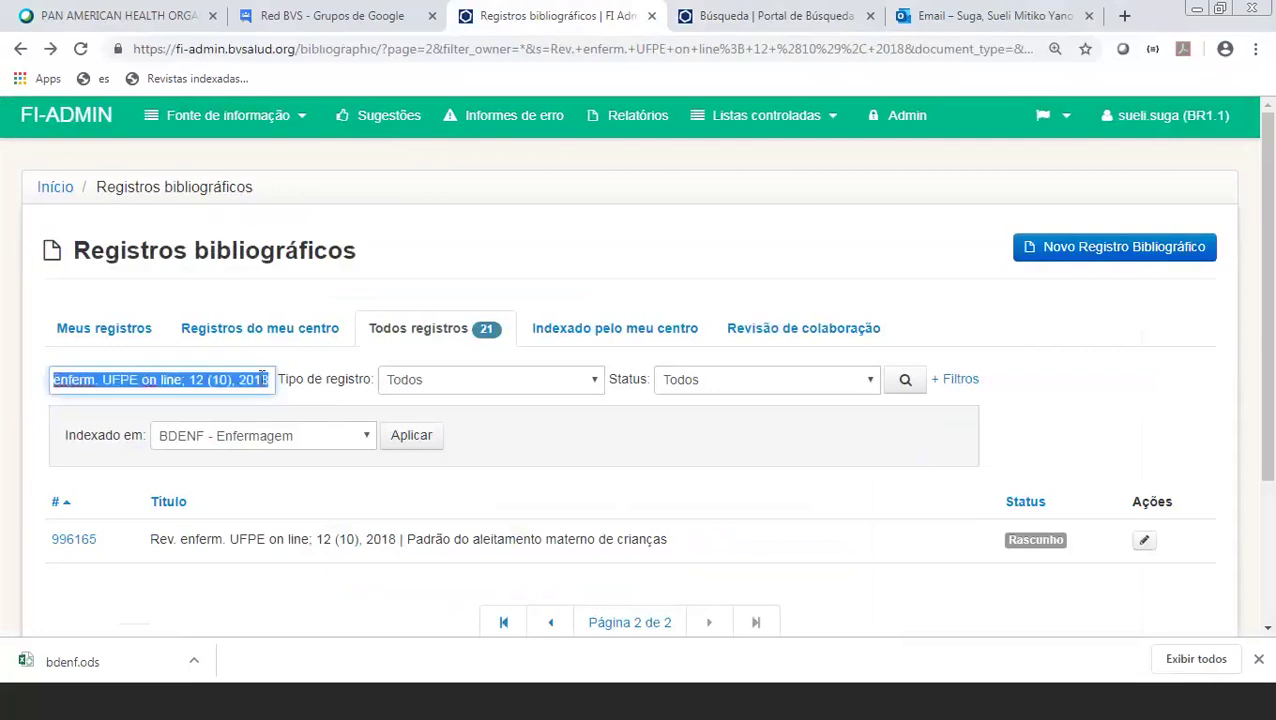
{"action": "key", "text": "ctrl+v"}
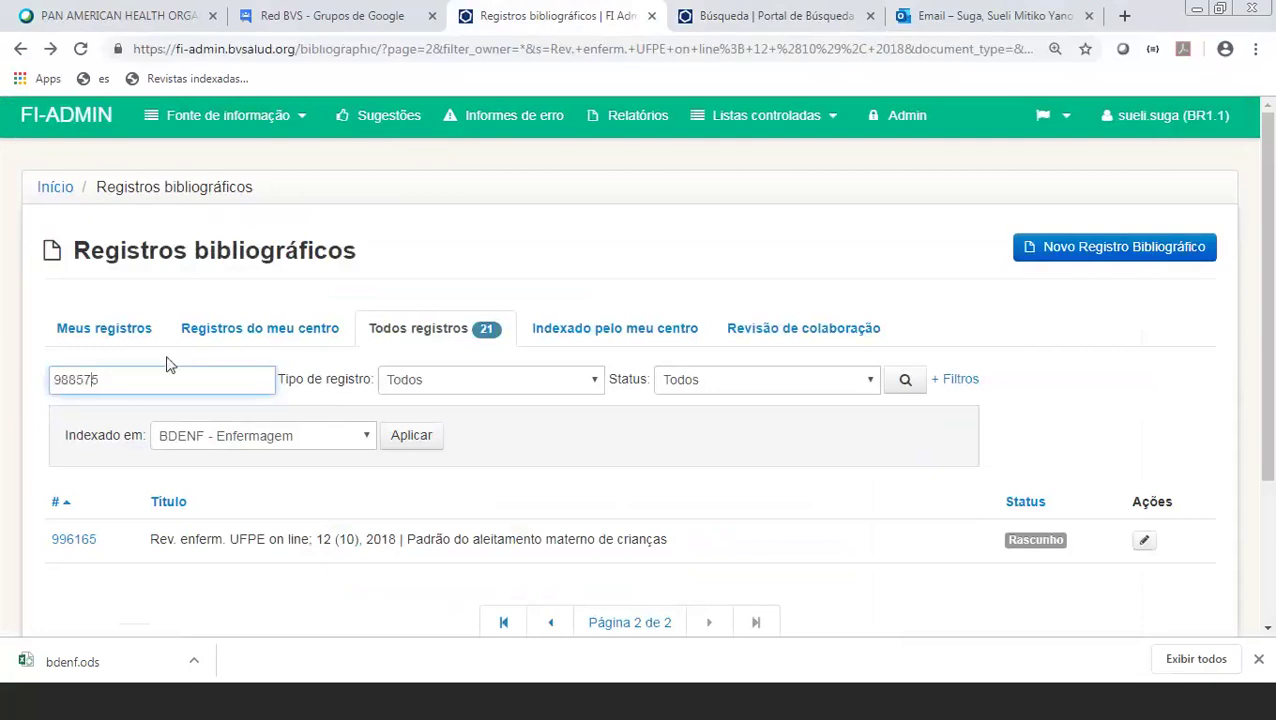
{"action": "key", "text": "Home"}
{"action": "type", "text": "id:"}
{"action": "left_click", "coordinate": [420, 448]}
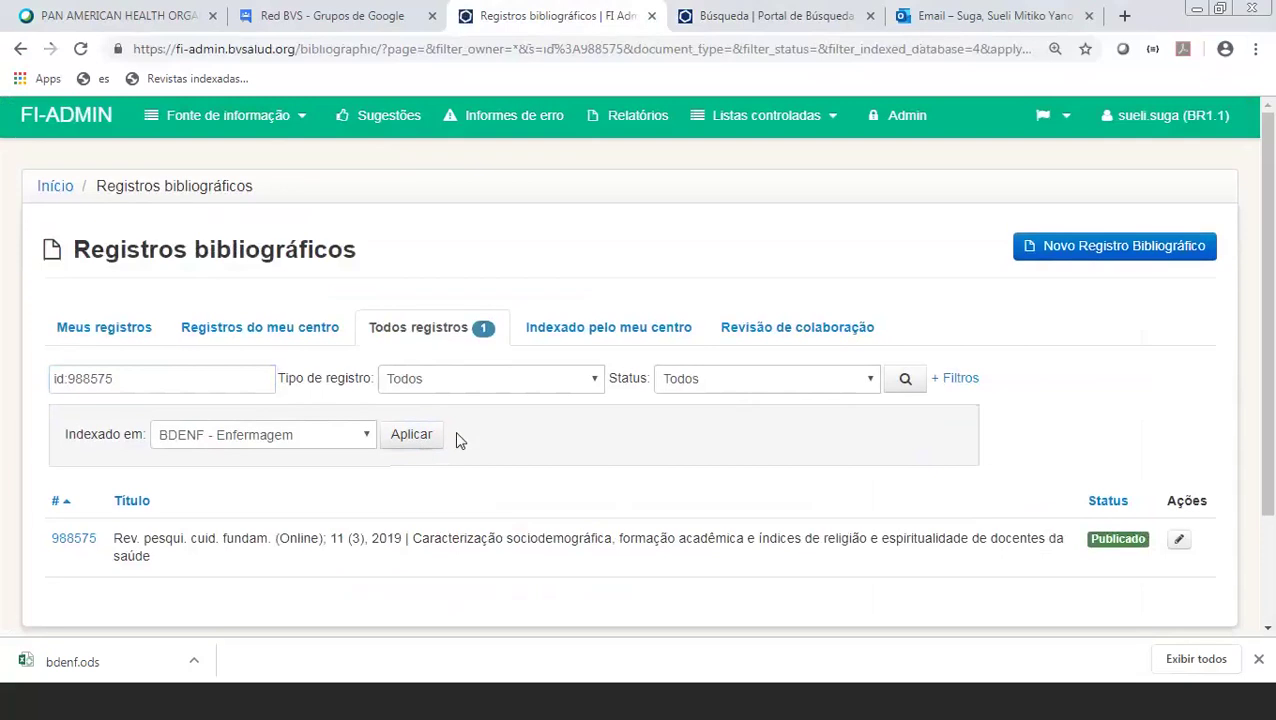
Try LILACS as the indexed-in database filter for the "id:988575" search
{"action": "scroll", "coordinate": [456, 440], "scroll_direction": "down", "scroll_amount": 1}
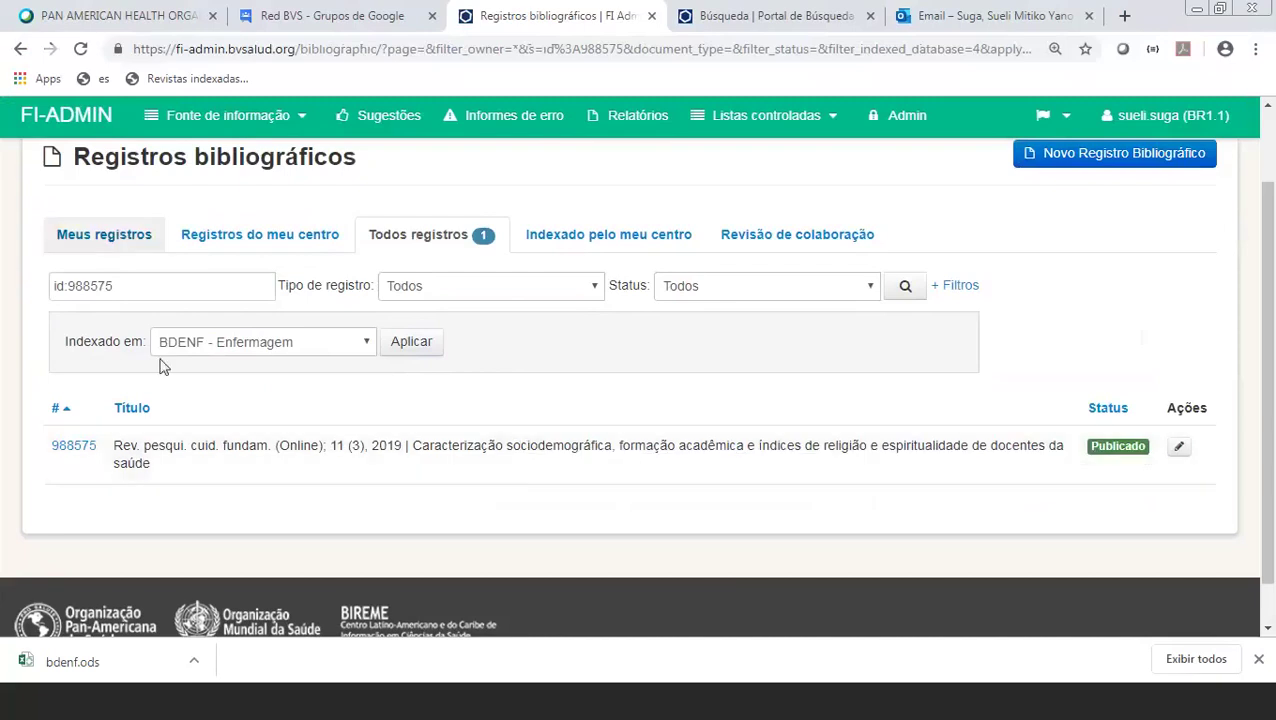
{"action": "left_click_drag", "start_coordinate": [72, 289], "coordinate": [42, 284]}
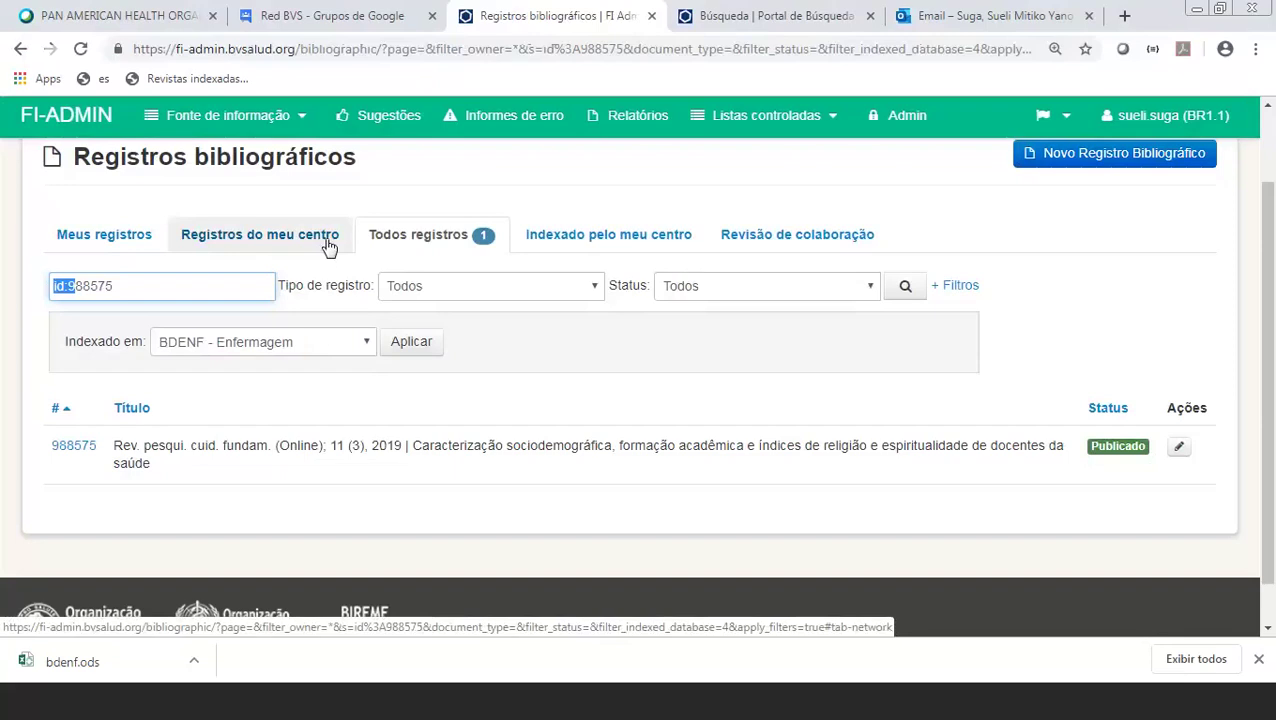
{"action": "left_click", "coordinate": [367, 345]}
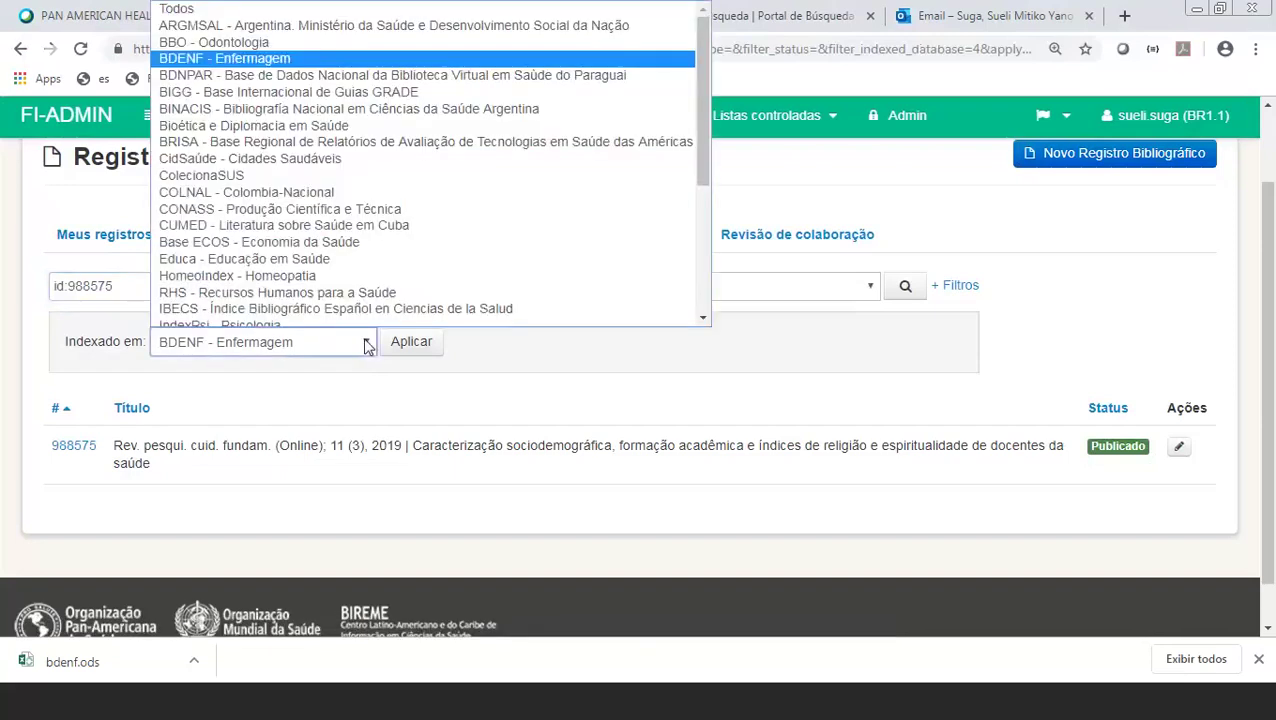
{"action": "scroll", "coordinate": [498, 265], "scroll_direction": "down", "scroll_amount": 1}
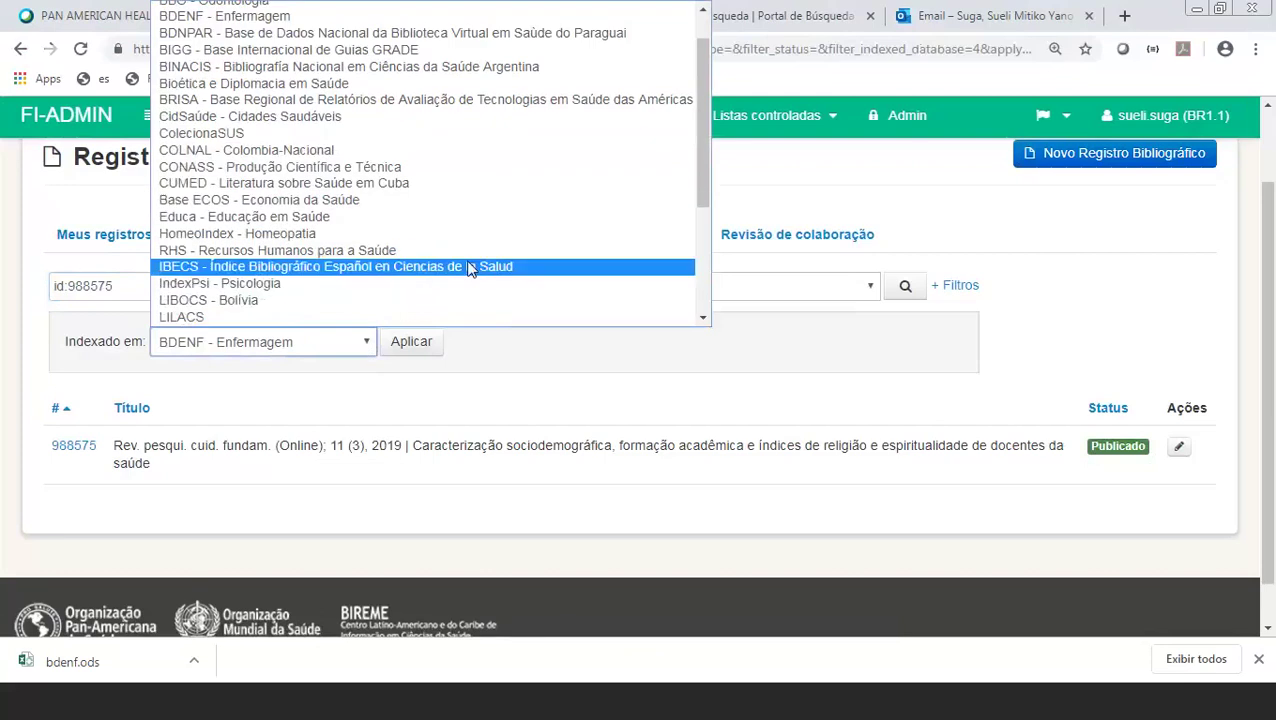
{"action": "left_click", "coordinate": [506, 317]}
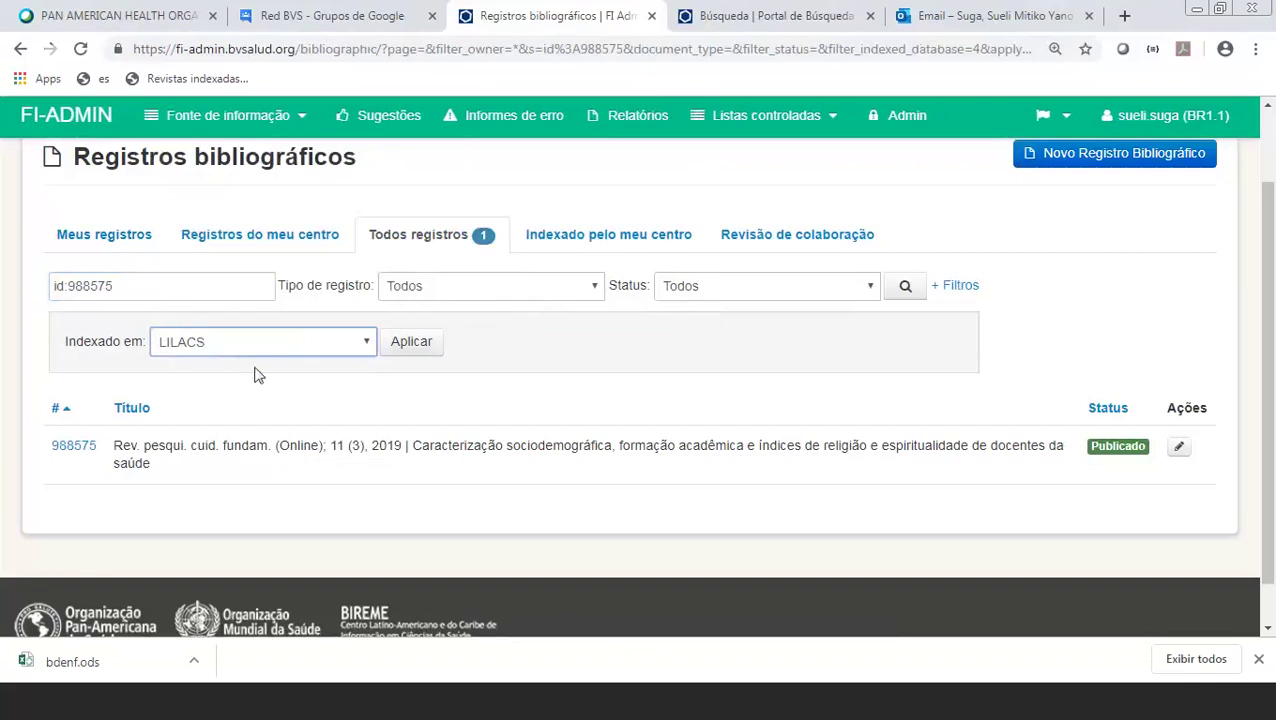
Reset the indexed-in filter to Todos, clear the ID search text and apply the filter to list all bibliographic records
{"action": "left_click", "coordinate": [367, 342]}
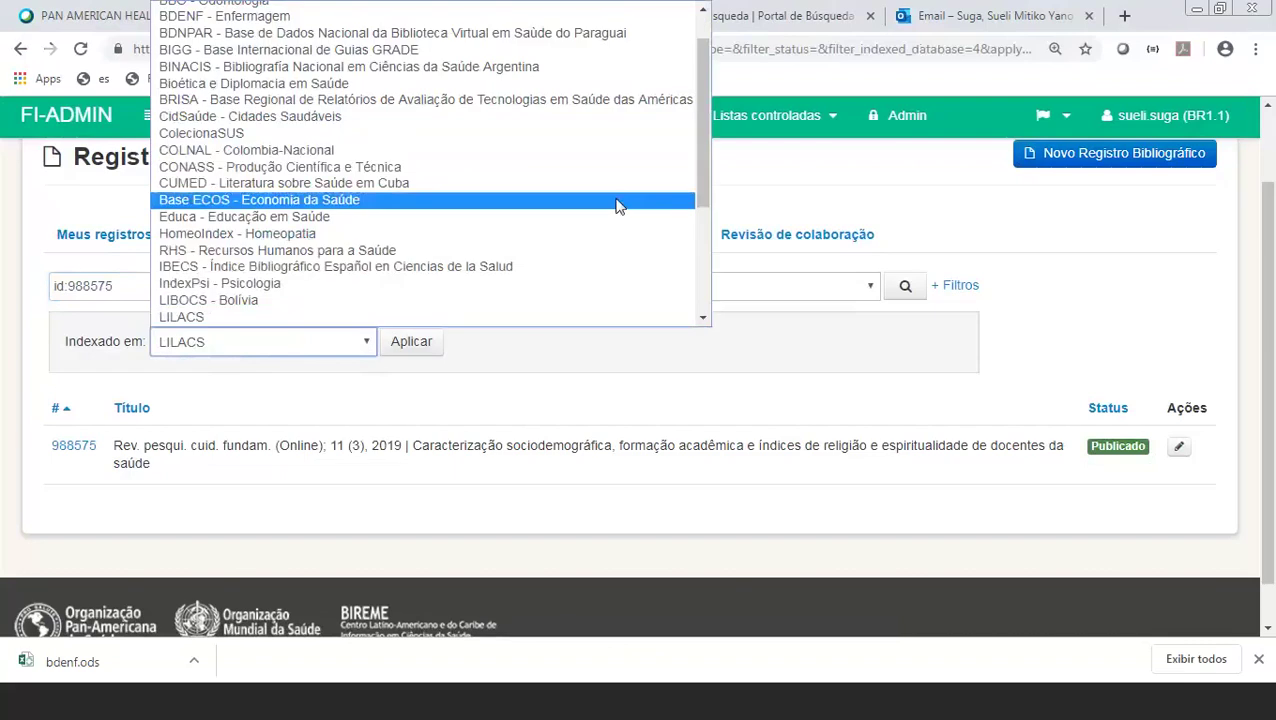
{"action": "scroll", "coordinate": [700, 88], "scroll_direction": "up", "scroll_amount": 1}
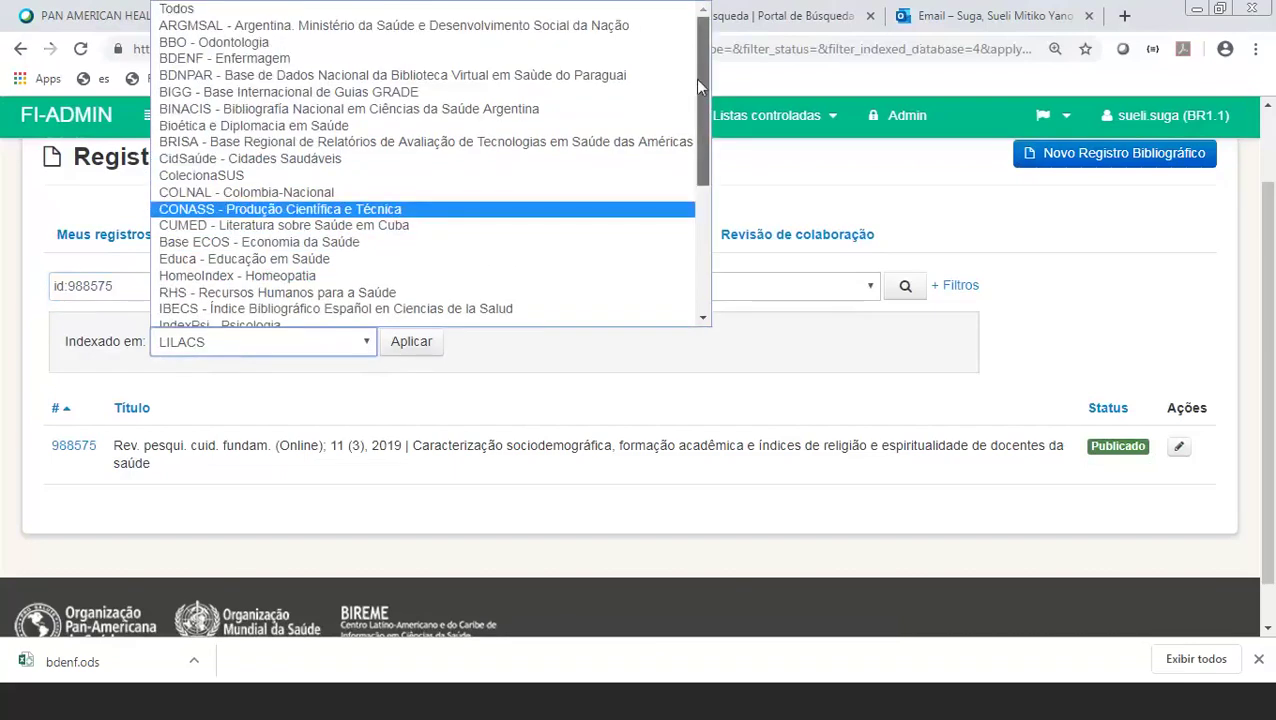
{"action": "left_click", "coordinate": [286, 10]}
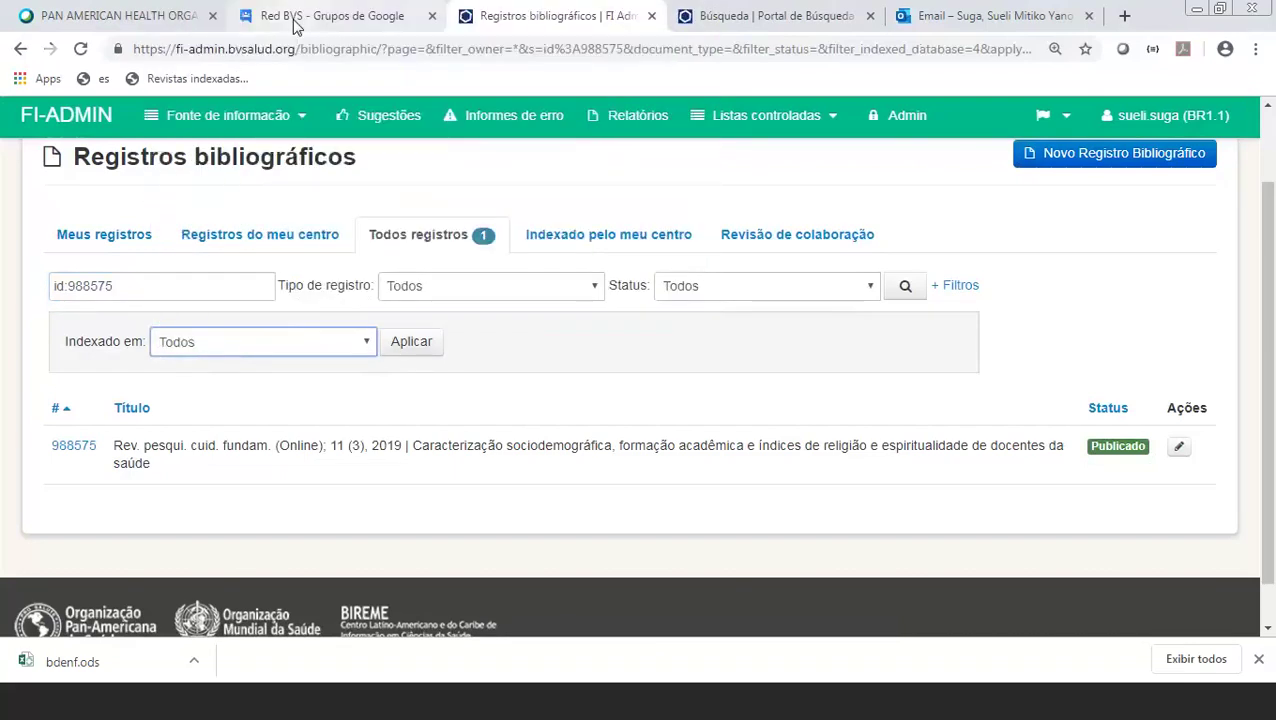
{"action": "left_click", "coordinate": [409, 348]}
{"action": "left_click_drag", "start_coordinate": [182, 293], "coordinate": [3, 287]}
{"action": "key", "text": "BackSpace"}
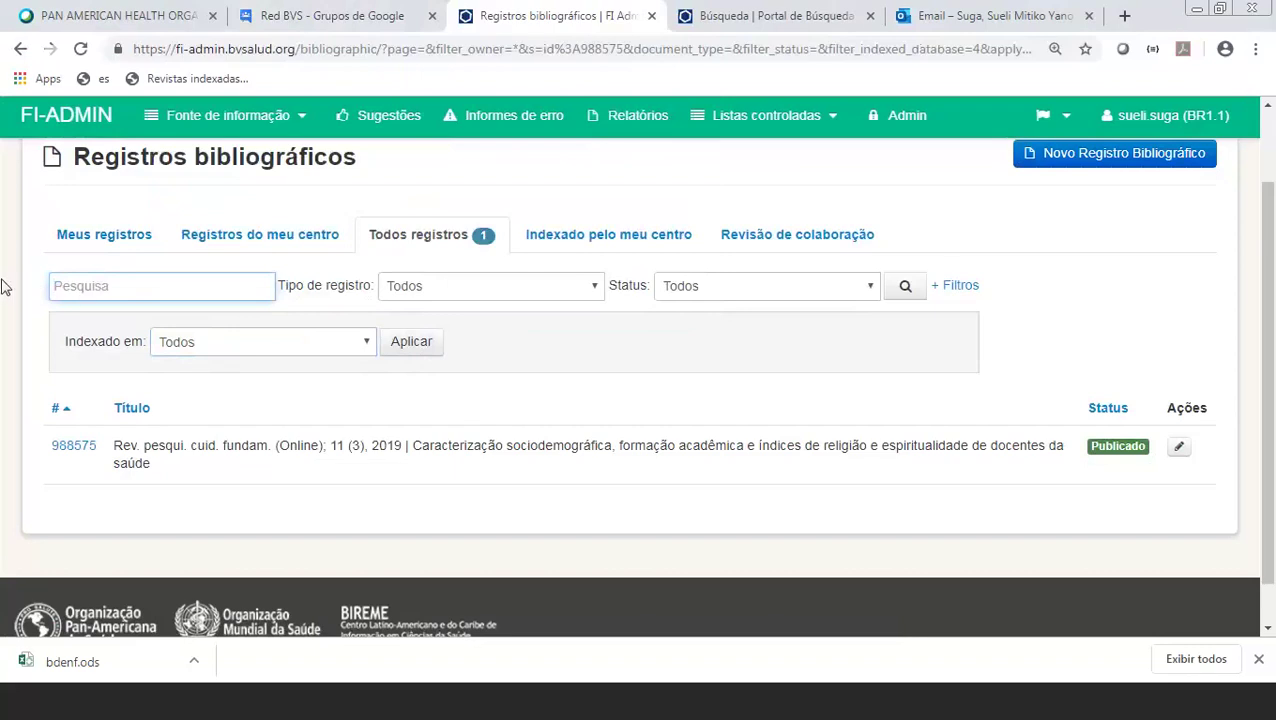
{"action": "left_click", "coordinate": [412, 345]}
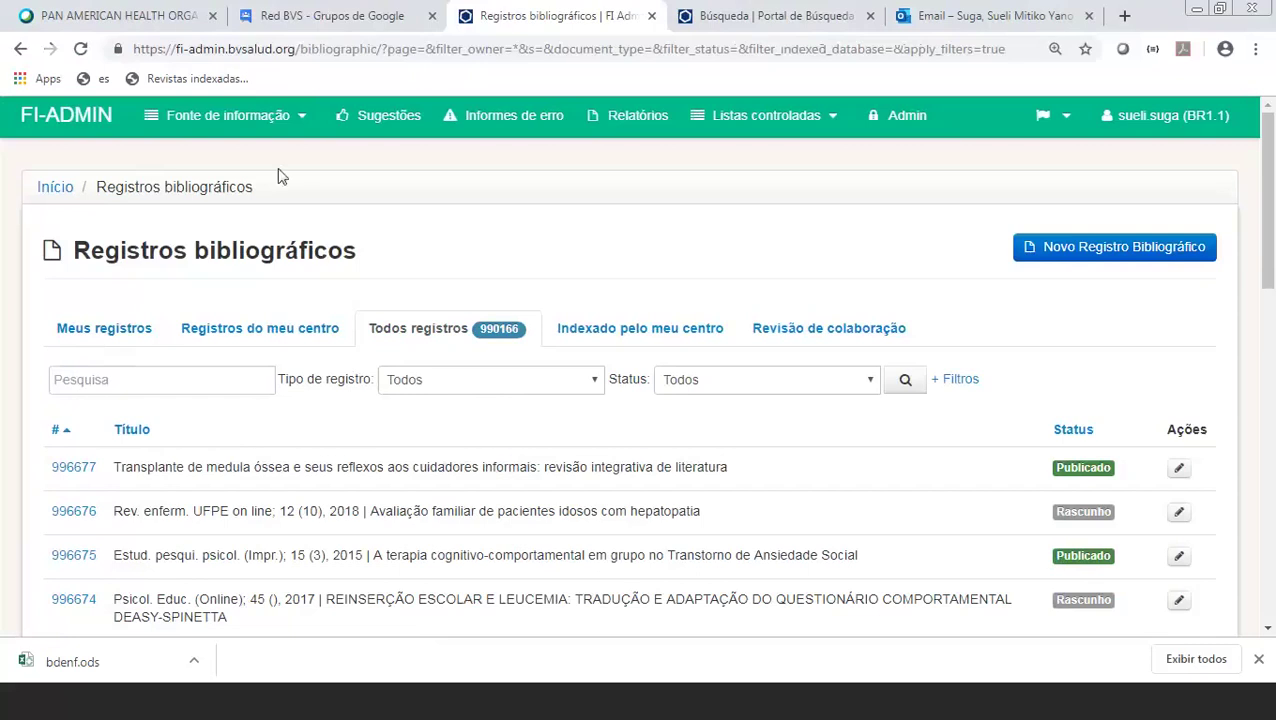
Switch from FI-ADMIN to the Outlook mail and on to the bdenf workbook in Excel, and show its Revistas sheet
{"action": "left_click", "coordinate": [960, 16]}
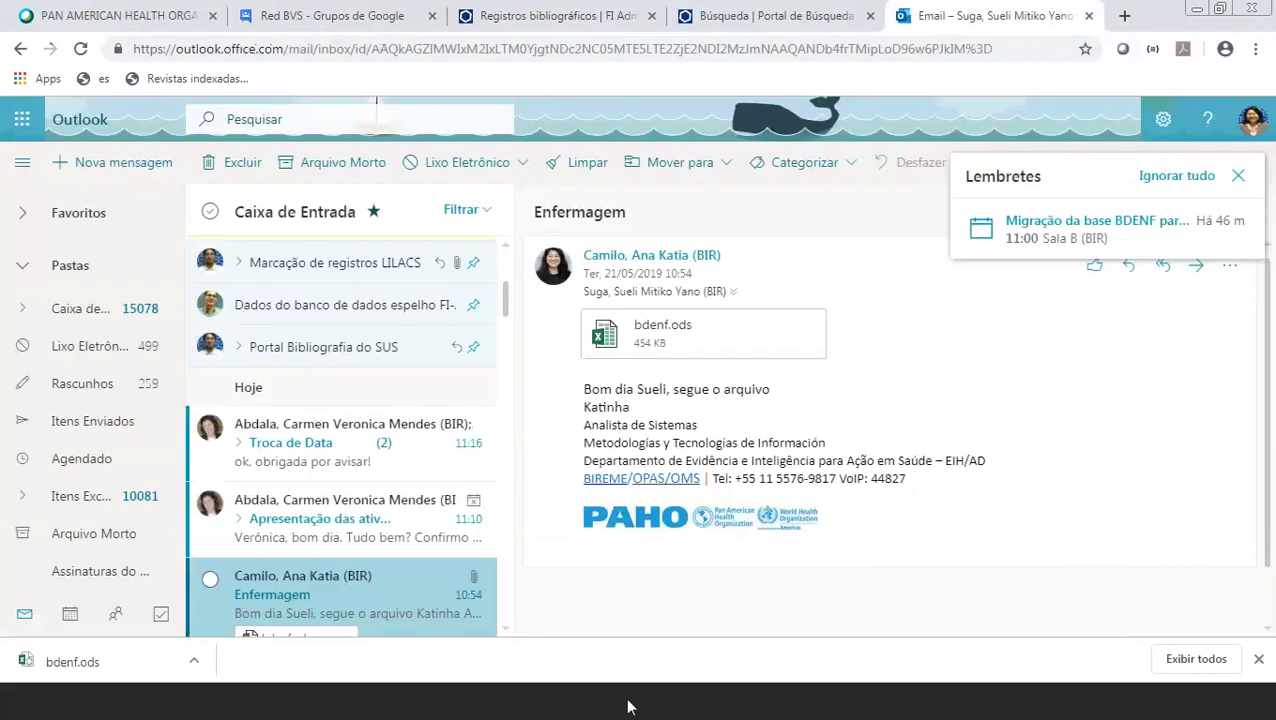
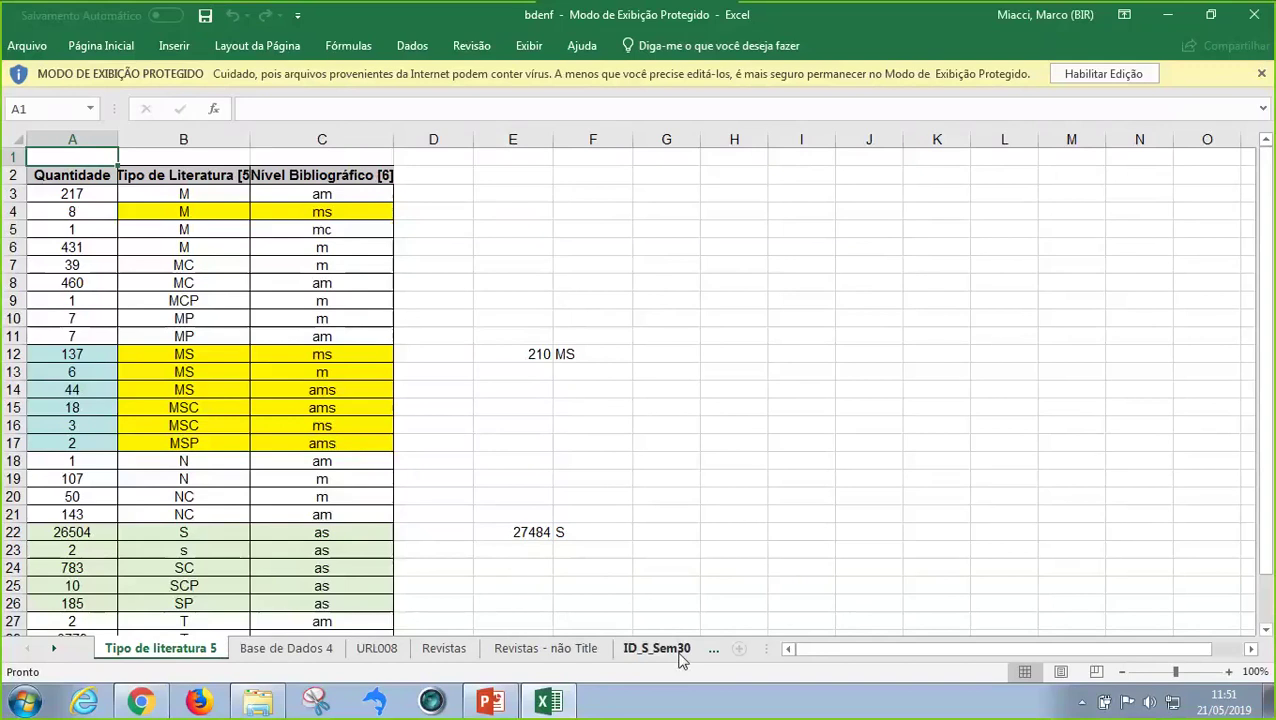
{"action": "left_click", "coordinate": [588, 650]}
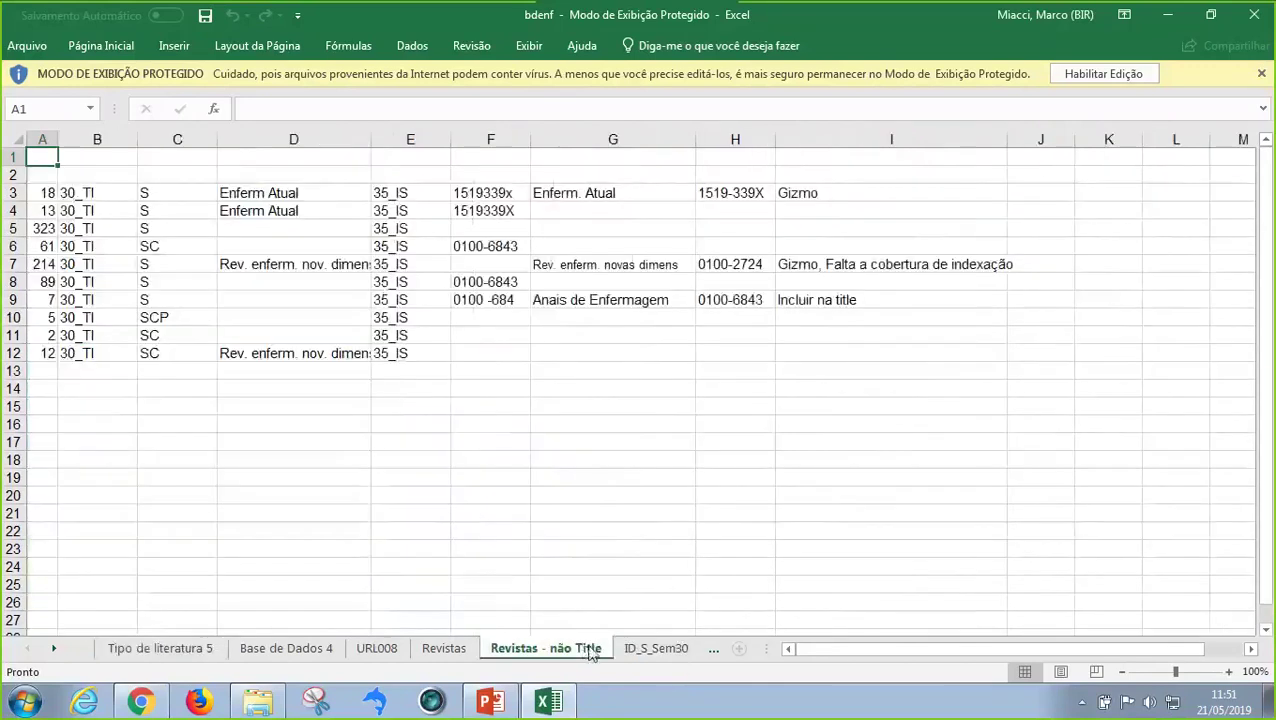
{"action": "left_click", "coordinate": [440, 650]}
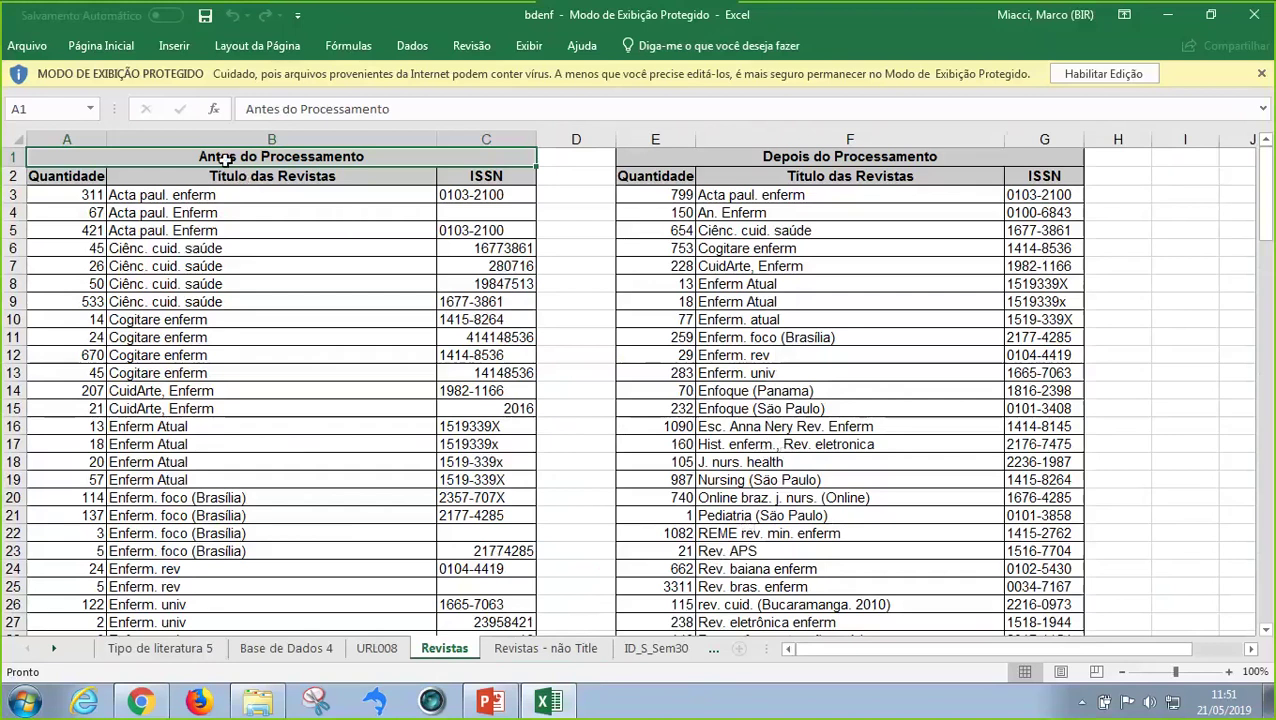
Compare the Acta paul. enferm and Ciênc. cuid. saúde title variants before processing with the Acta paul. enferm entry after processing
{"action": "left_click", "coordinate": [707, 161]}
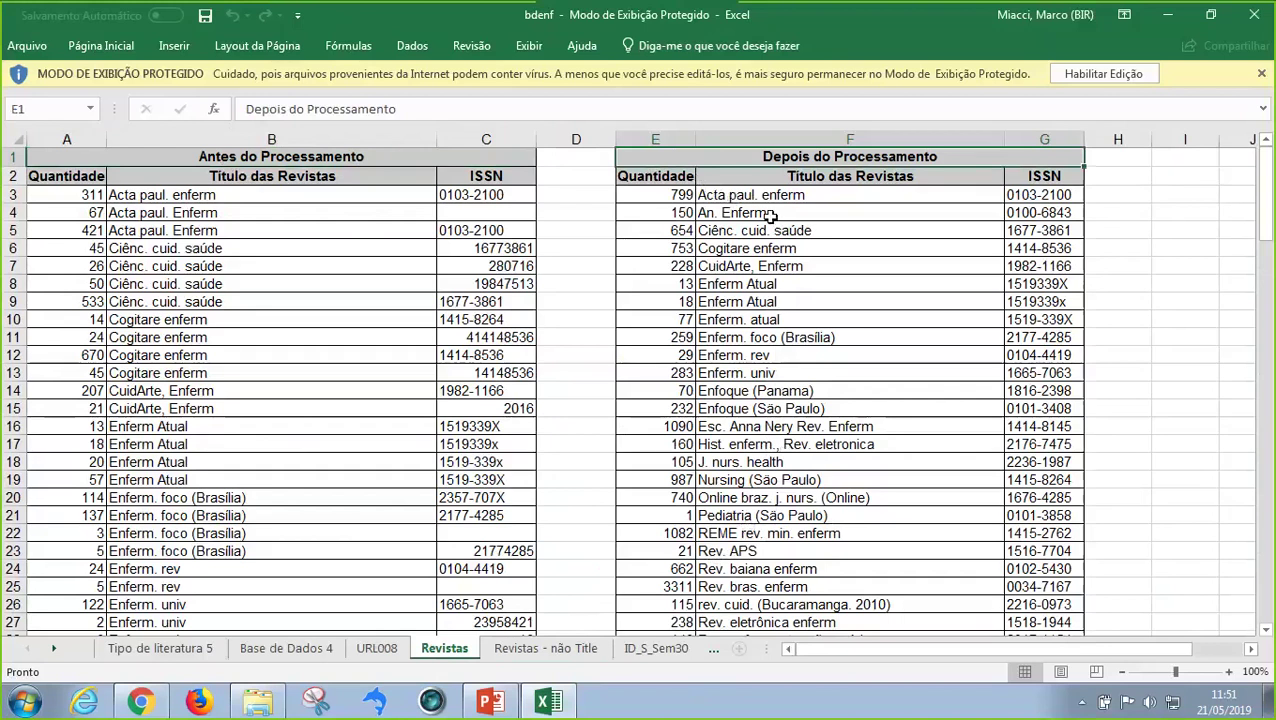
{"action": "left_click", "coordinate": [340, 192]}
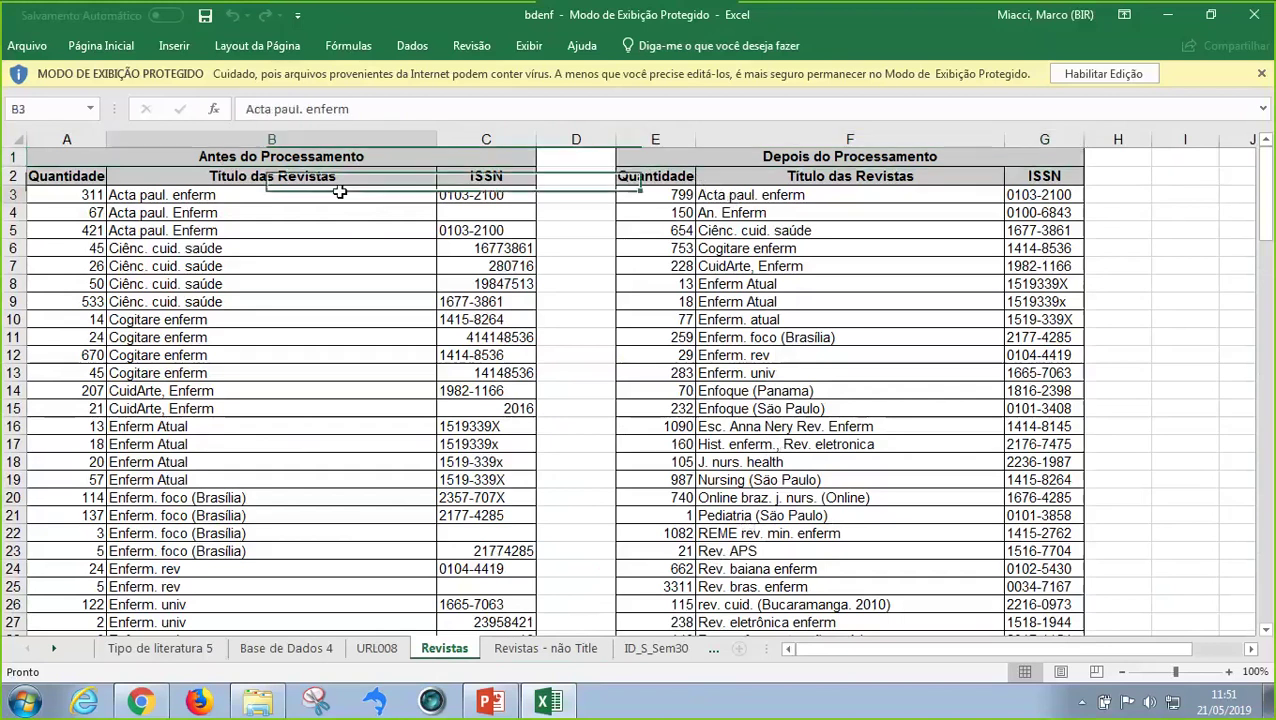
{"action": "left_click_drag", "start_coordinate": [340, 192], "coordinate": [354, 233]}
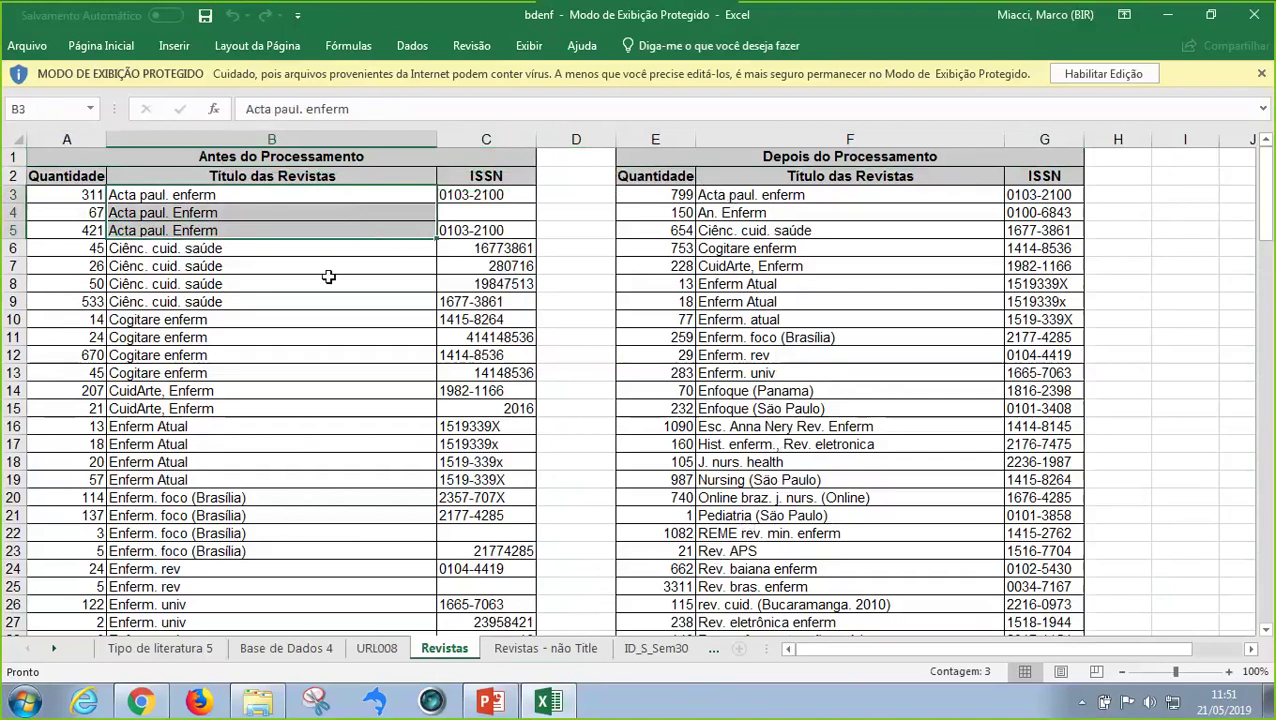
{"action": "left_click", "coordinate": [304, 246]}
{"action": "left_click_drag", "start_coordinate": [304, 246], "coordinate": [305, 302]}
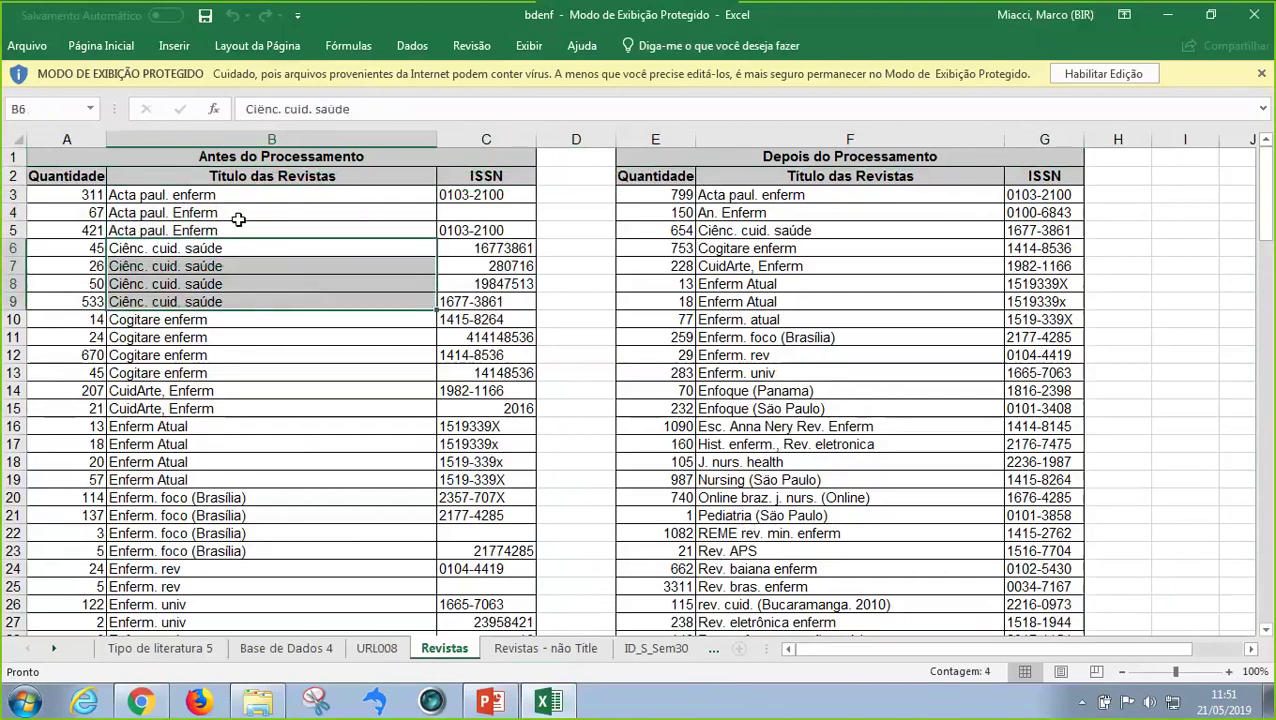
{"action": "left_click_drag", "start_coordinate": [240, 198], "coordinate": [262, 235]}
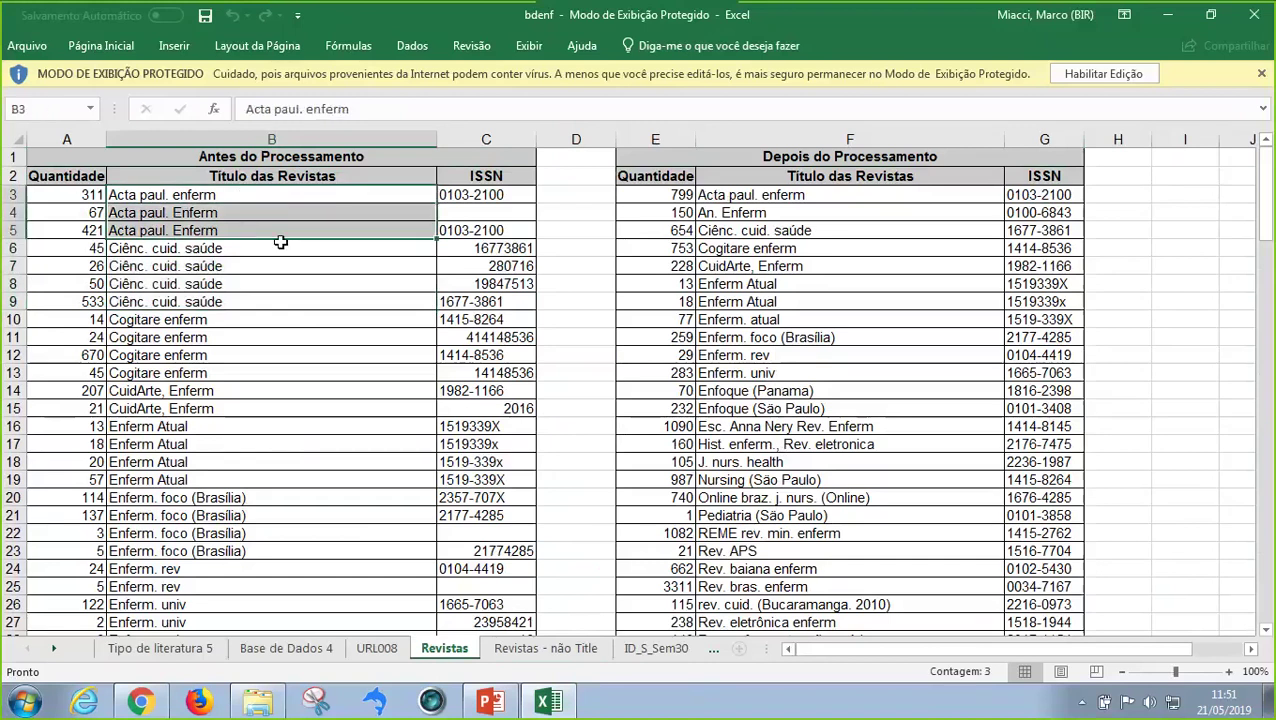
{"action": "left_click", "coordinate": [715, 195]}
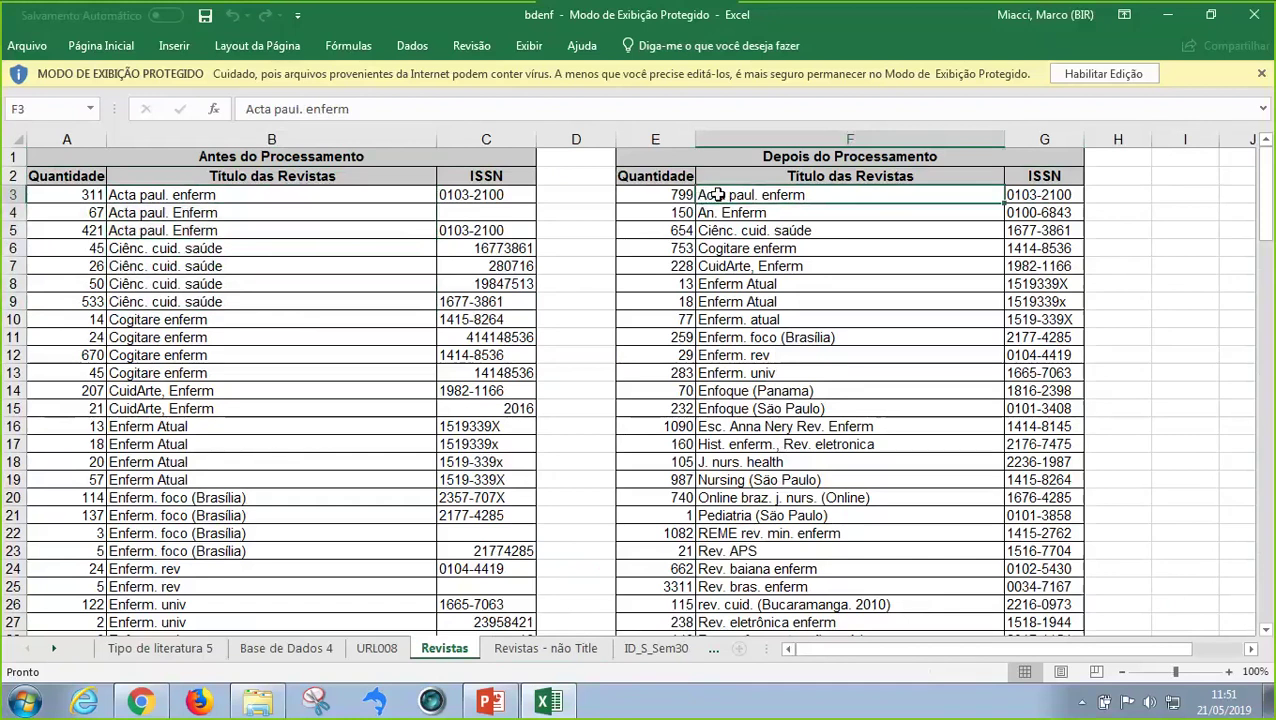
Enable editing of the protected bdenf workbook and dismiss the dialogs about file repair and lost data
{"action": "left_click", "coordinate": [1092, 76]}
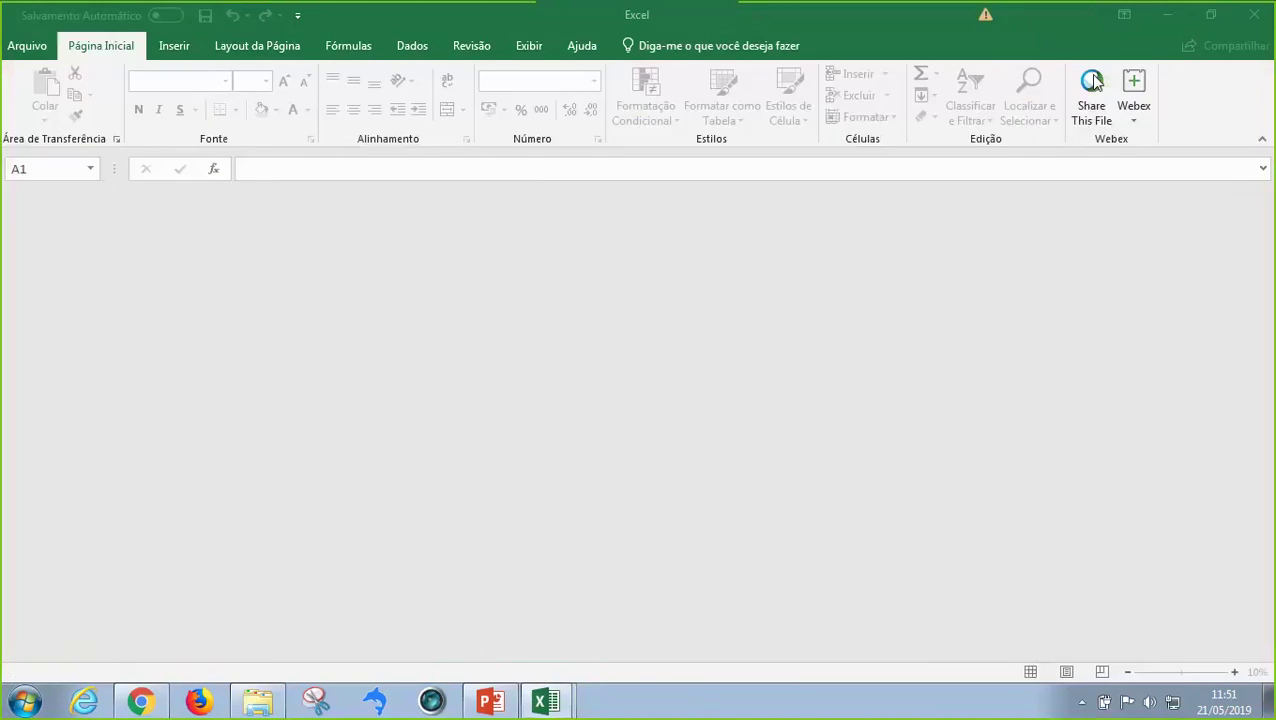
{"action": "left_click", "coordinate": [604, 402]}
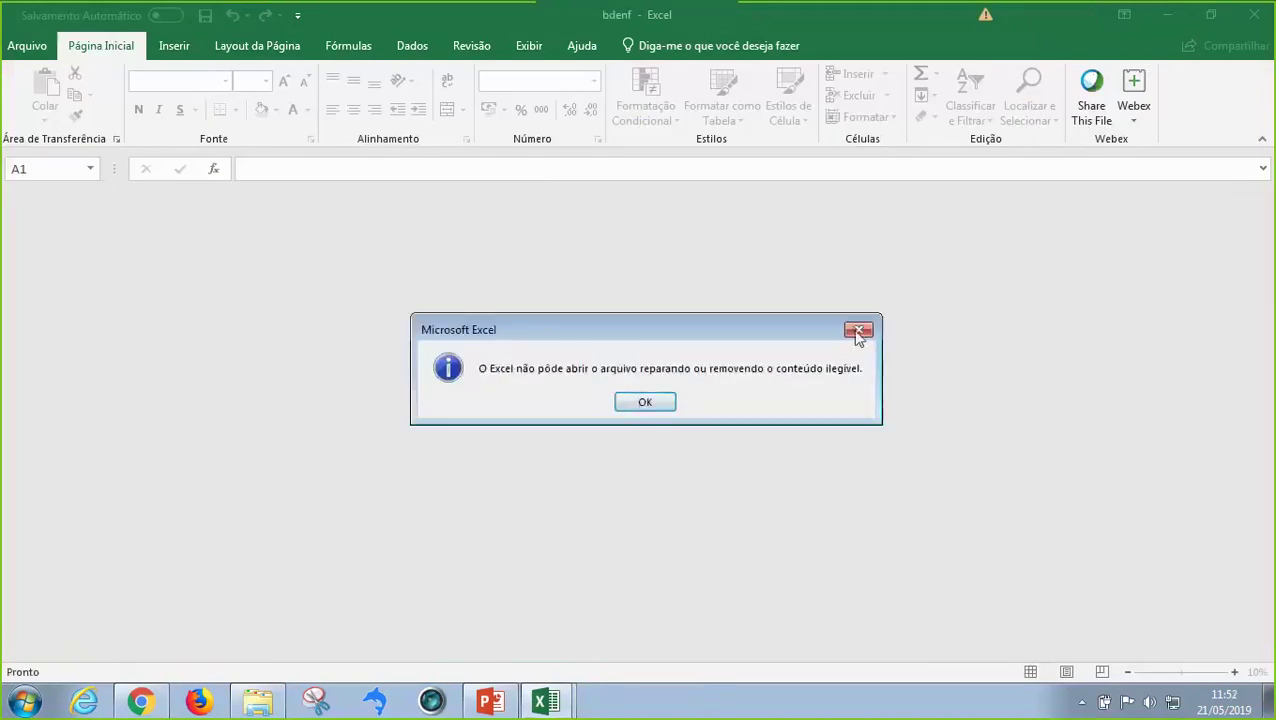
{"action": "left_click", "coordinate": [621, 403]}
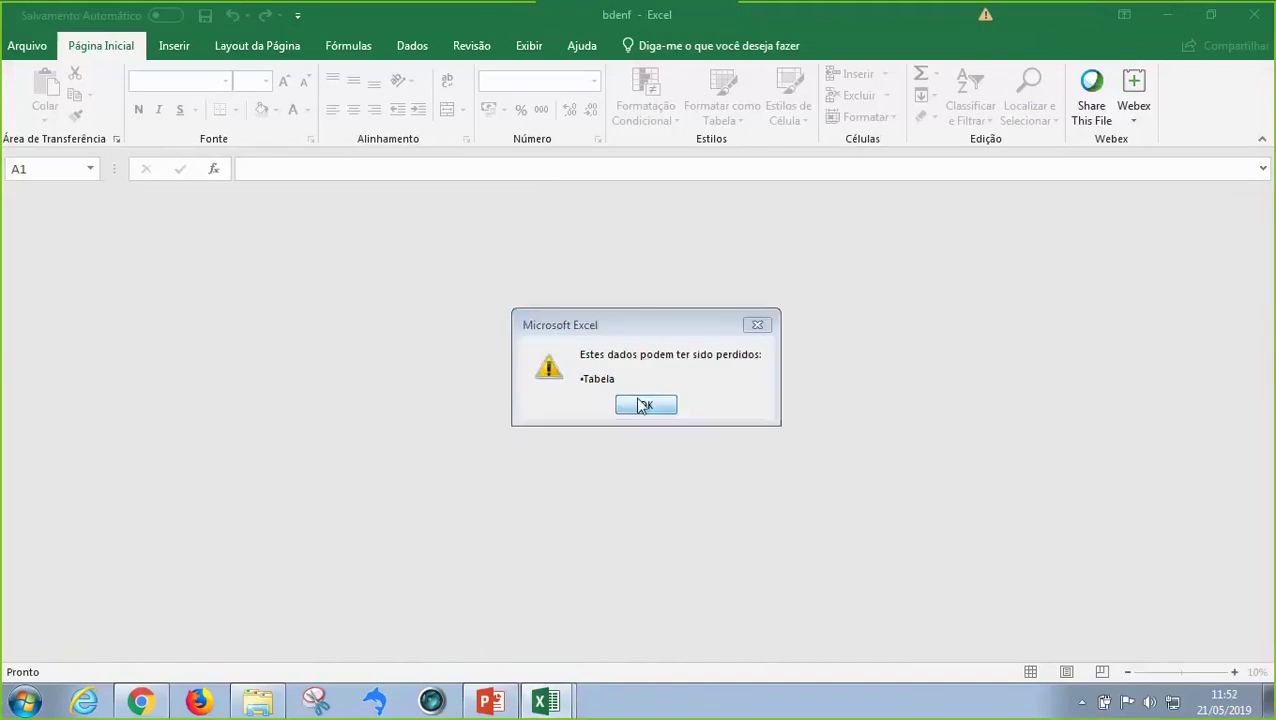
{"action": "left_click", "coordinate": [641, 405]}
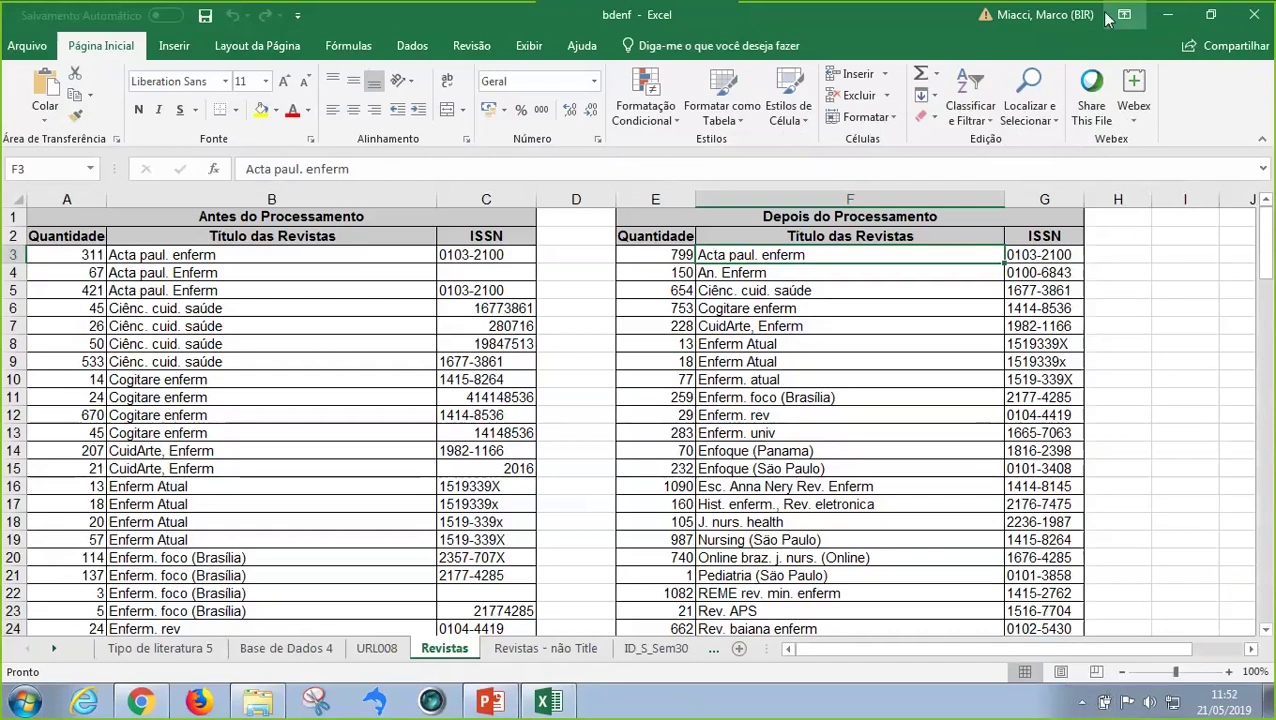
Compare the Acta paul. enferm and Enferm Atual entries before and after processing in the Revistas sheet
{"action": "left_click", "coordinate": [196, 257]}
{"action": "left_click_drag", "start_coordinate": [196, 257], "coordinate": [228, 290]}
{"action": "left_click", "coordinate": [749, 257]}
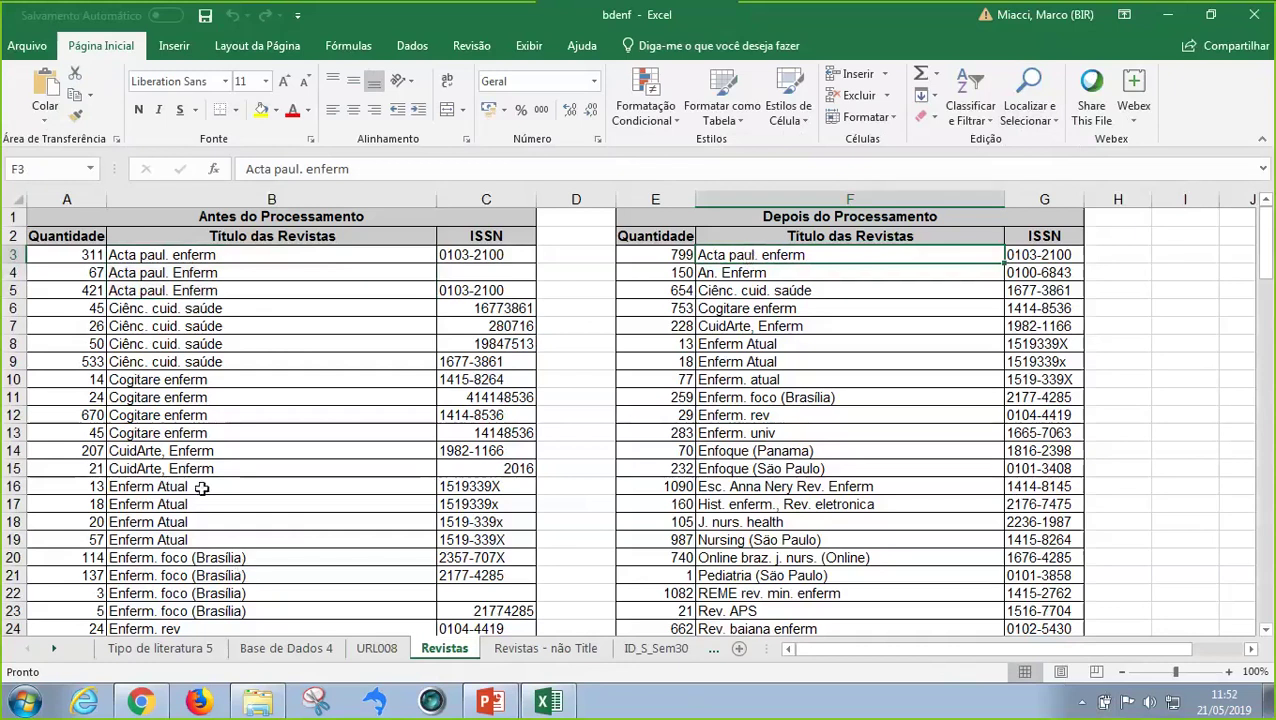
{"action": "left_click_drag", "start_coordinate": [226, 487], "coordinate": [218, 539]}
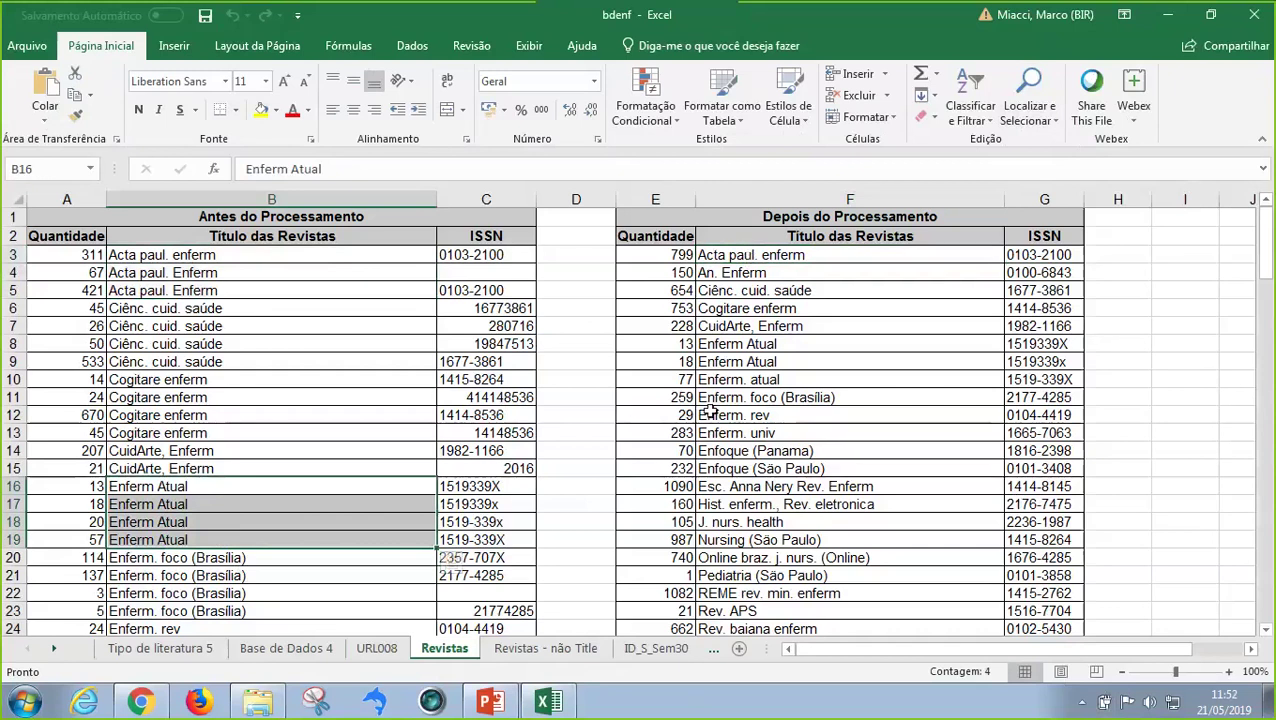
{"action": "left_click_drag", "start_coordinate": [780, 343], "coordinate": [792, 379]}
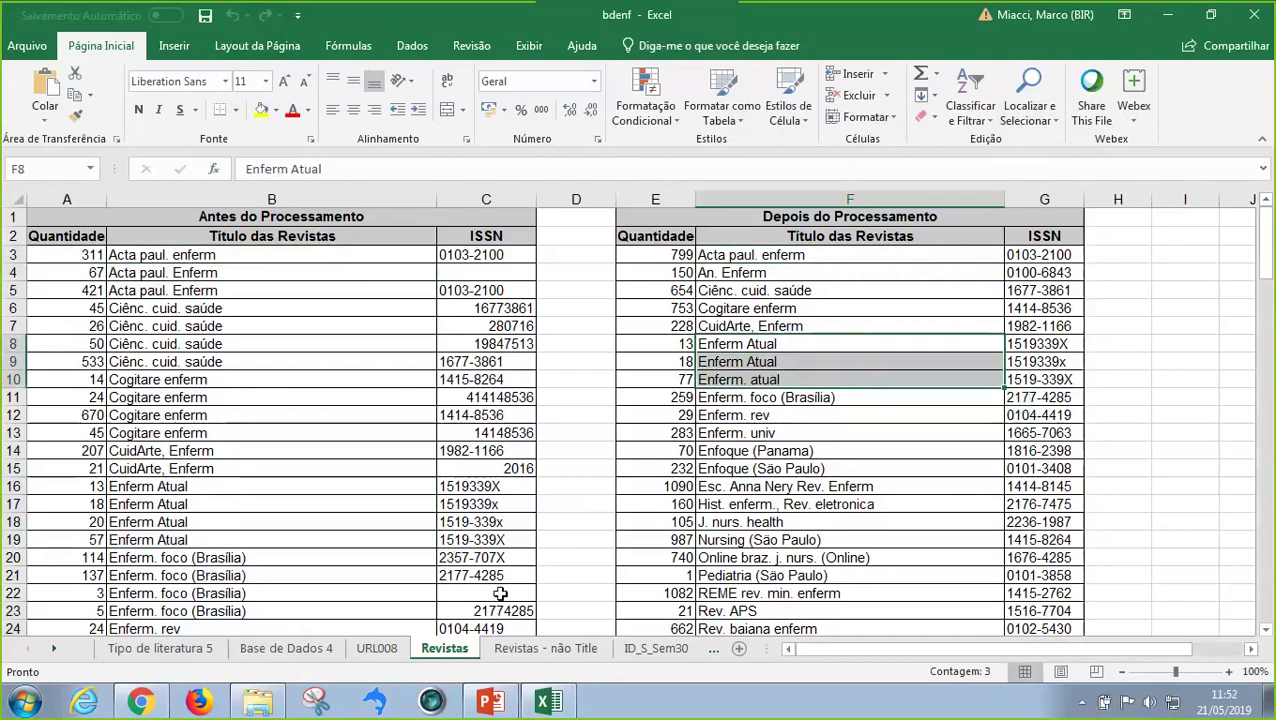
Widen column D of the Revistas - não Title sheet to fit the full journal titles
{"action": "left_click", "coordinate": [525, 649]}
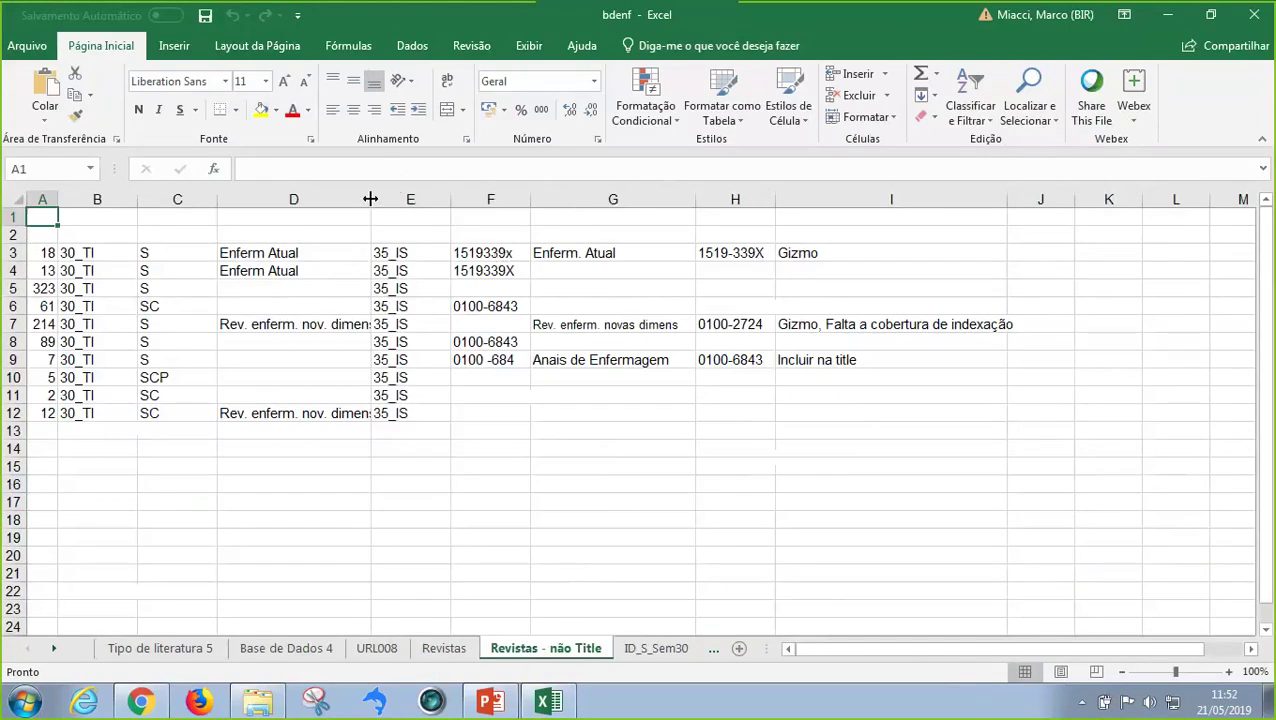
{"action": "left_click_drag", "start_coordinate": [370, 200], "coordinate": [409, 200]}
{"action": "left_click", "coordinate": [365, 324]}
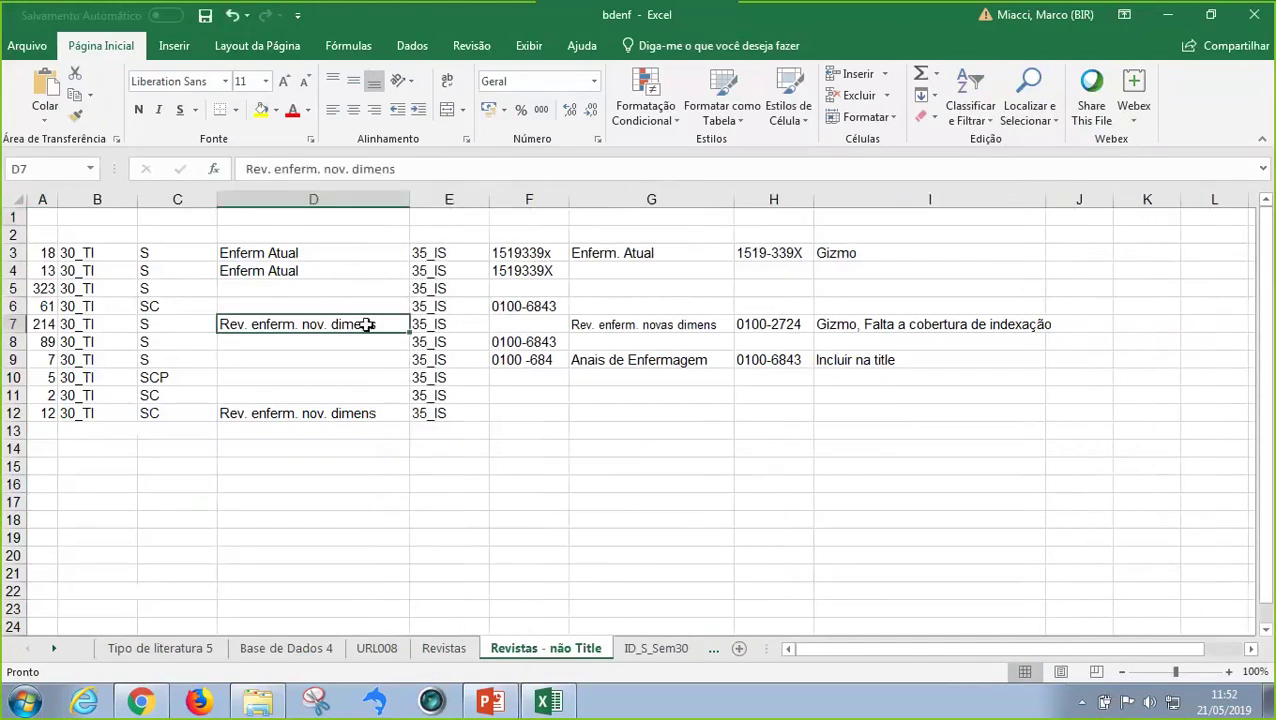
Review the Enferm Atual, Rev. enferm. nov. dimens and Anais de Enfermagem entries and the untitled record in row 5
{"action": "left_click_drag", "start_coordinate": [314, 253], "coordinate": [327, 270]}
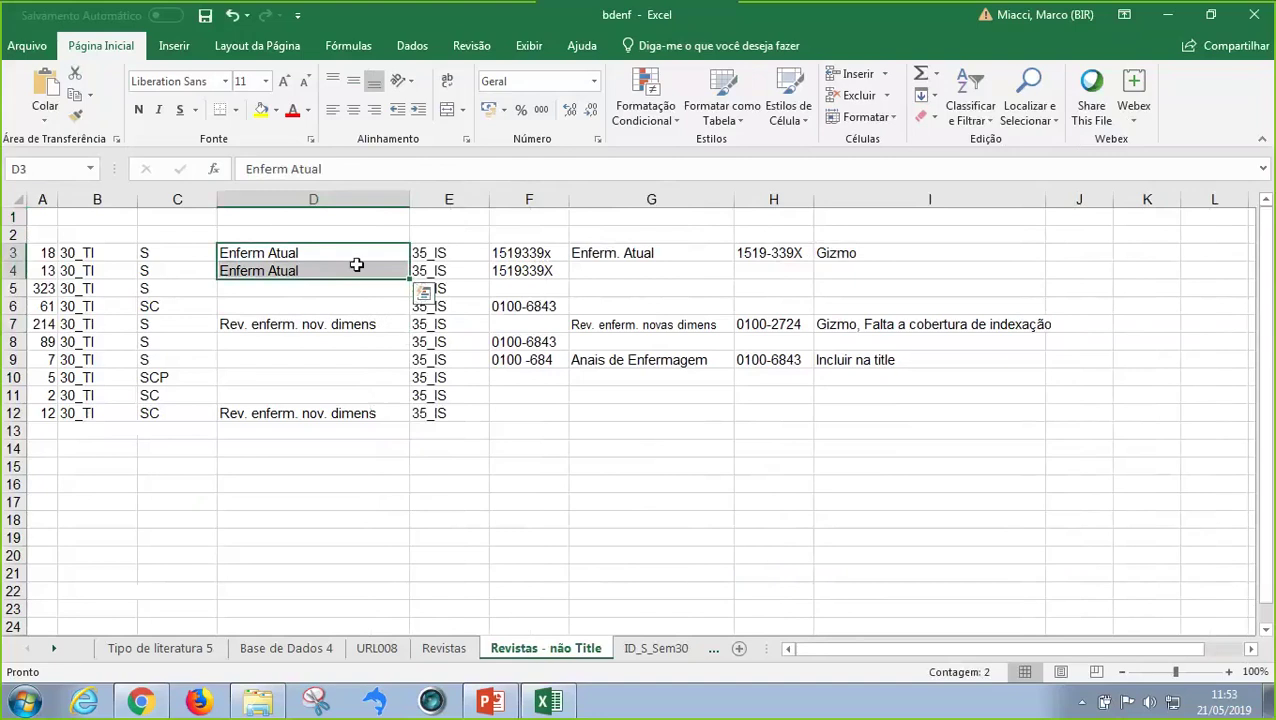
{"action": "left_click", "coordinate": [372, 323]}
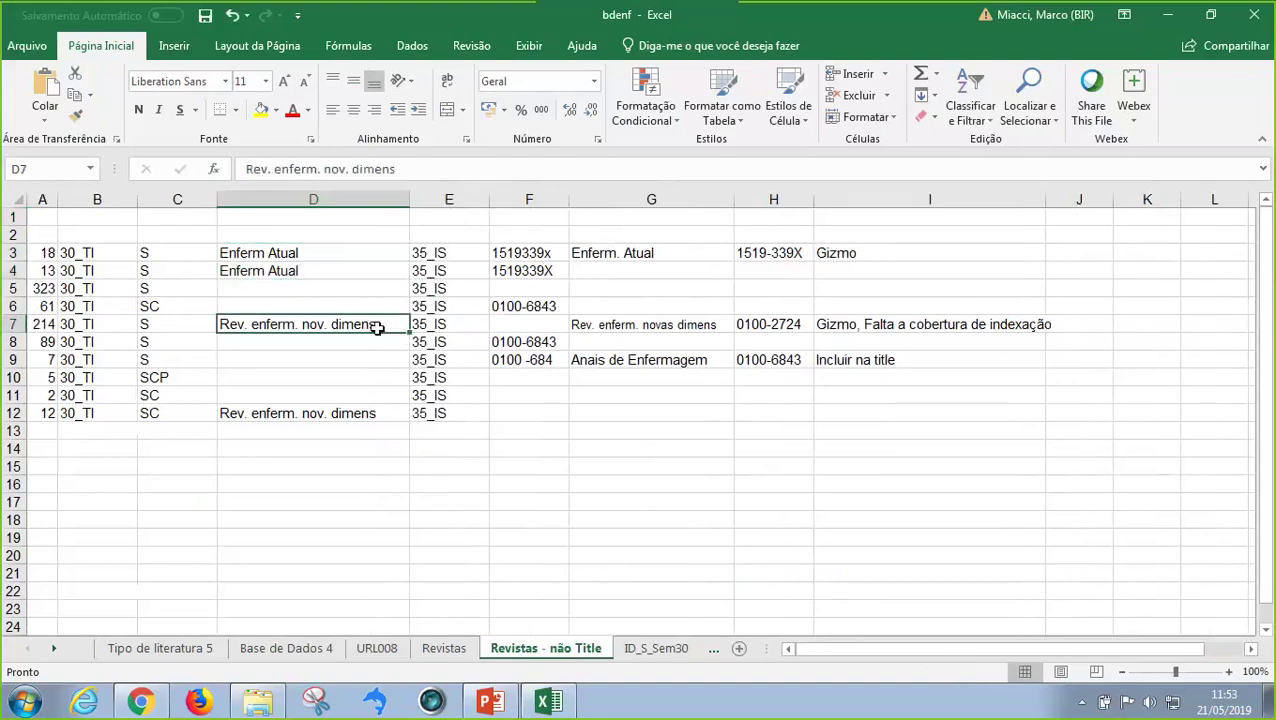
{"action": "left_click", "coordinate": [358, 428]}
{"action": "left_click", "coordinate": [357, 414]}
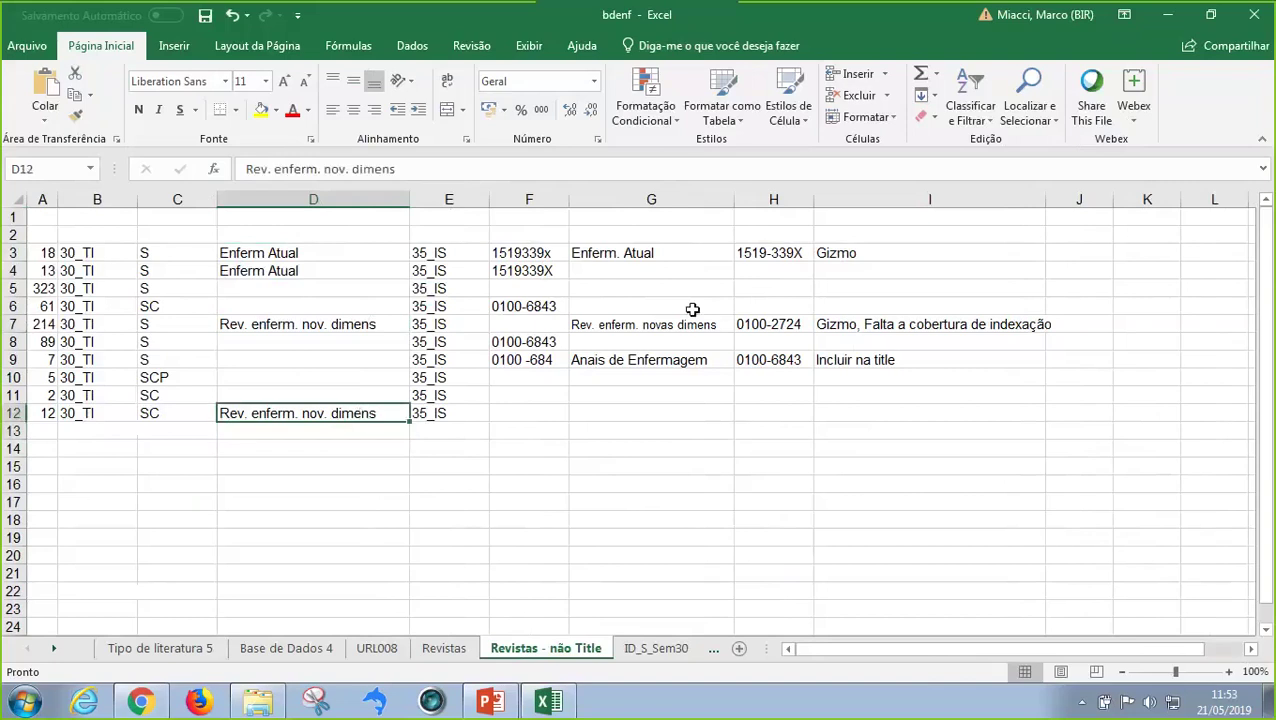
{"action": "left_click", "coordinate": [680, 359]}
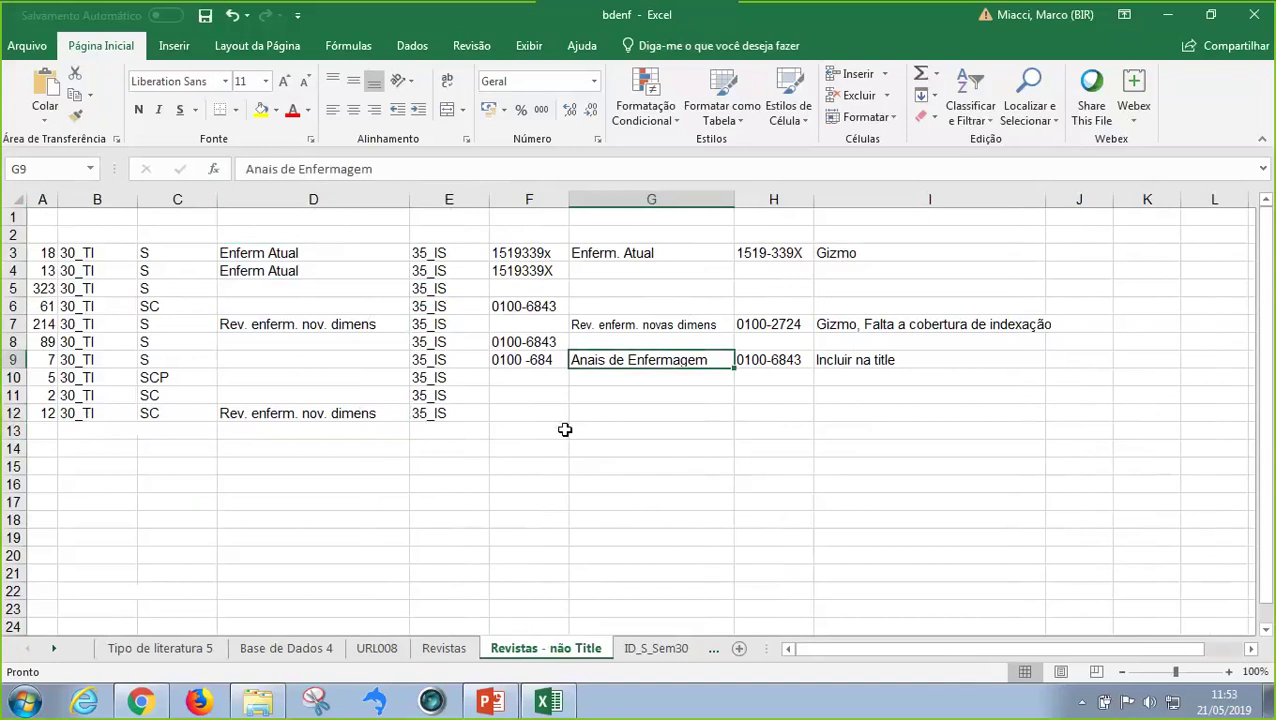
{"action": "left_click", "coordinate": [315, 287]}
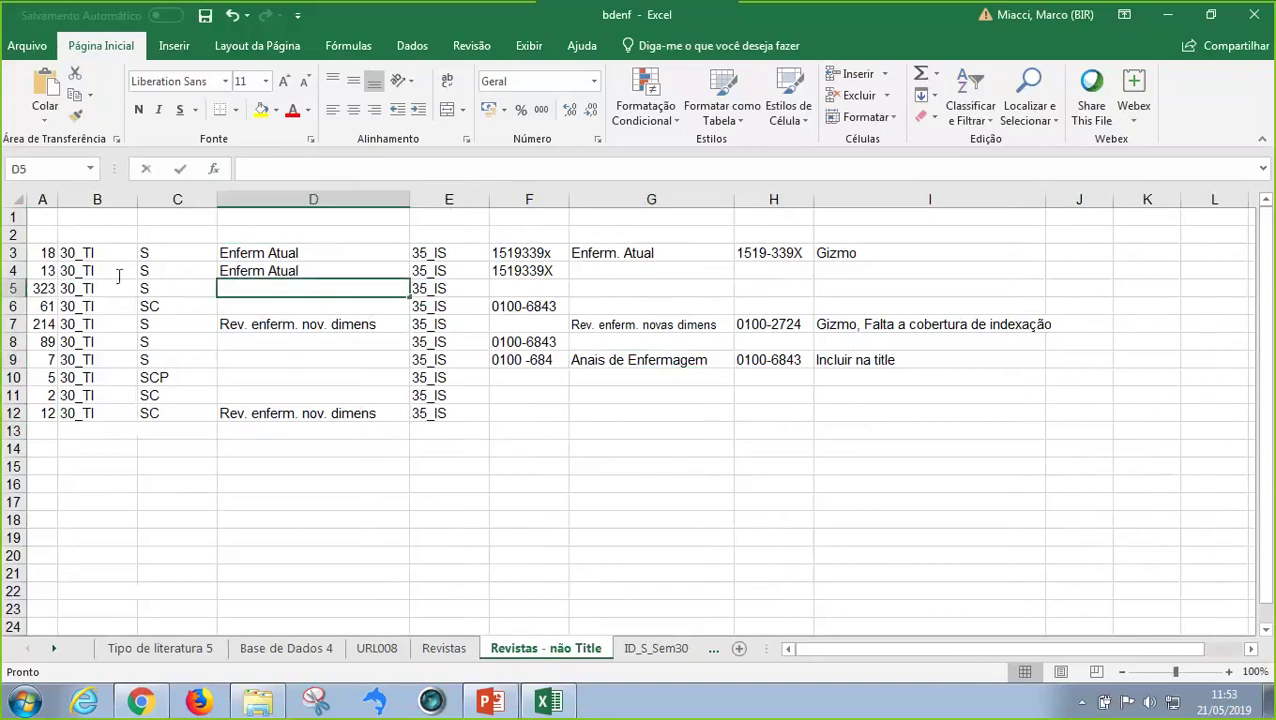
{"action": "left_click_drag", "start_coordinate": [50, 288], "coordinate": [330, 287]}
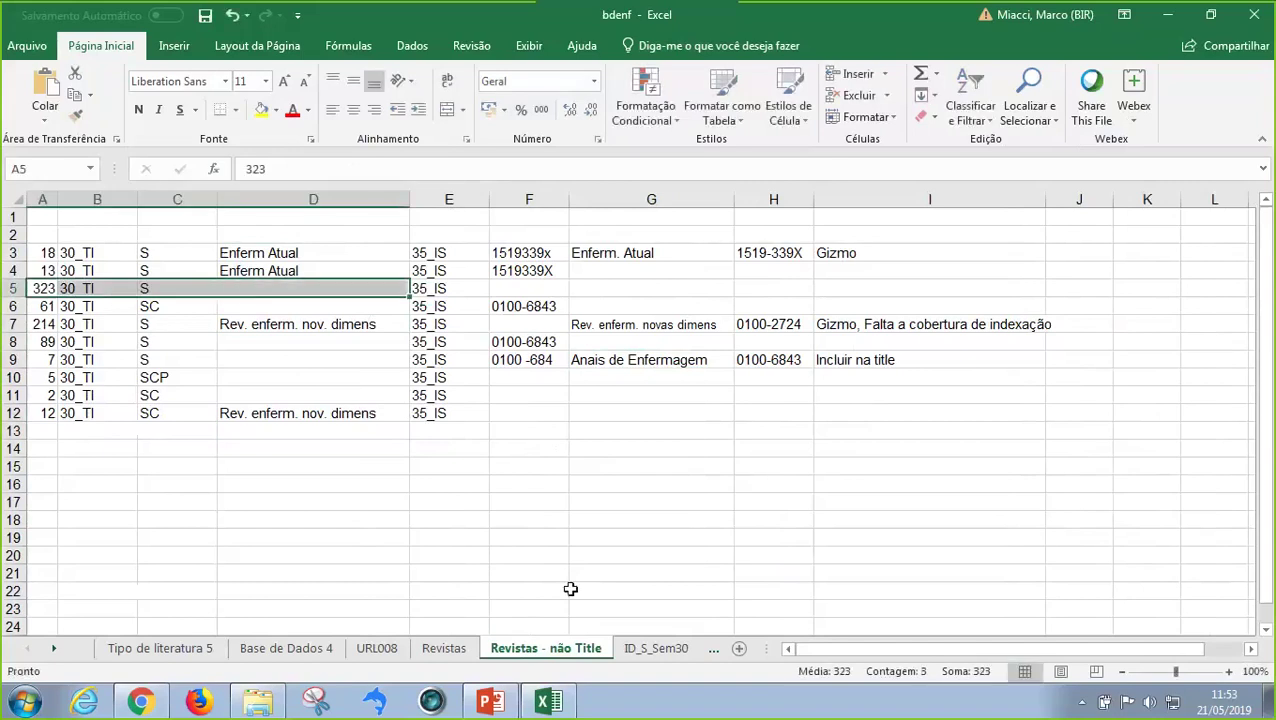
Open the ID_S_Sem30 sheet and widen column A until its full heading fits
{"action": "left_click", "coordinate": [664, 649]}
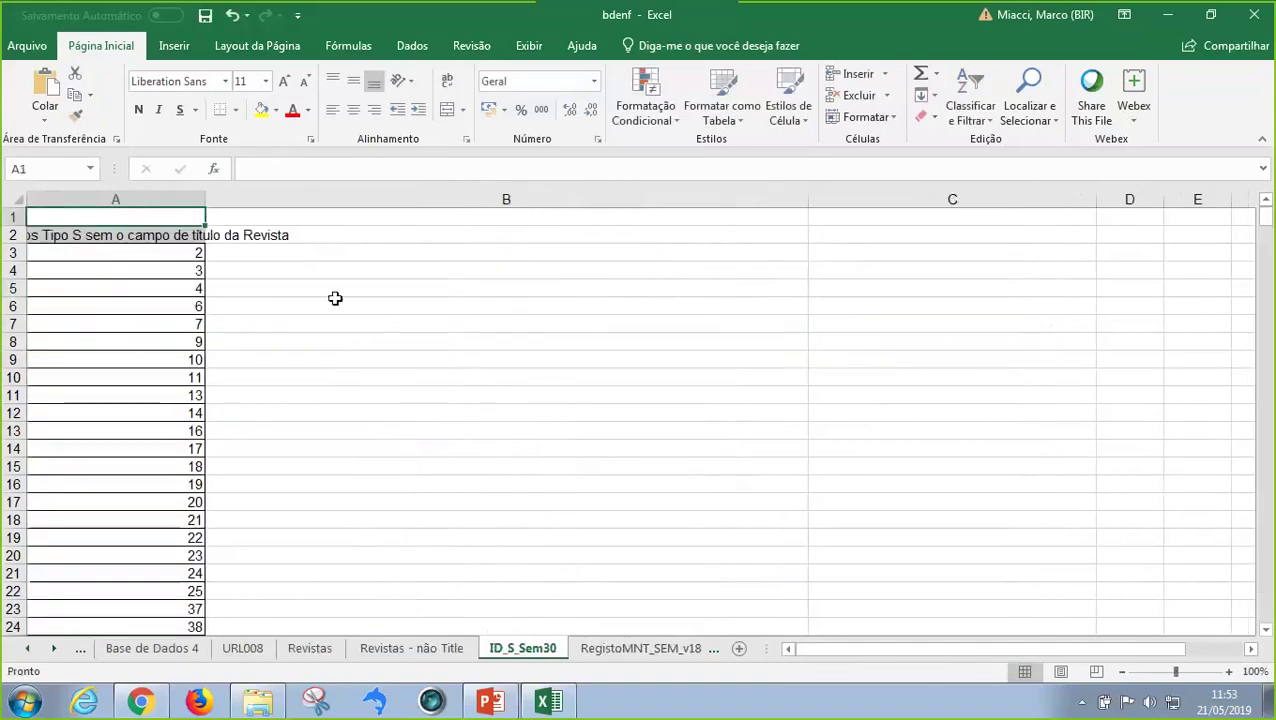
{"action": "left_click_drag", "start_coordinate": [207, 198], "coordinate": [382, 205]}
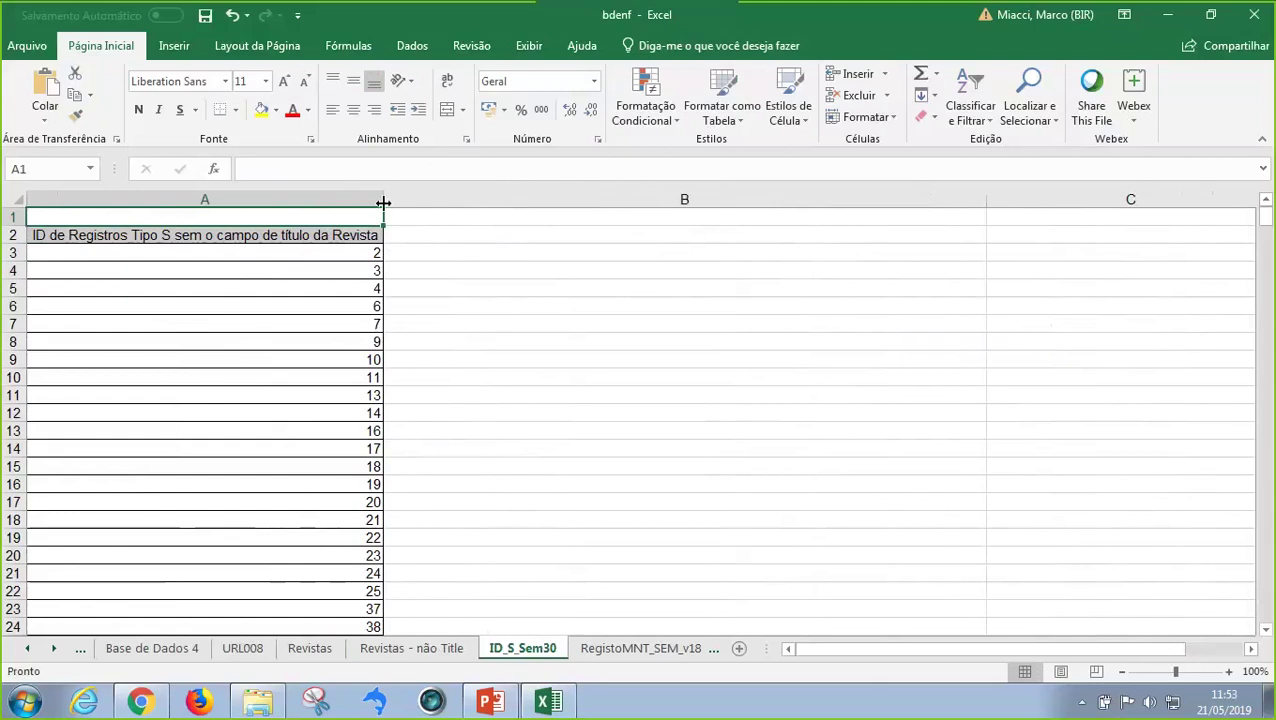
{"action": "left_click_drag", "start_coordinate": [386, 203], "coordinate": [391, 204]}
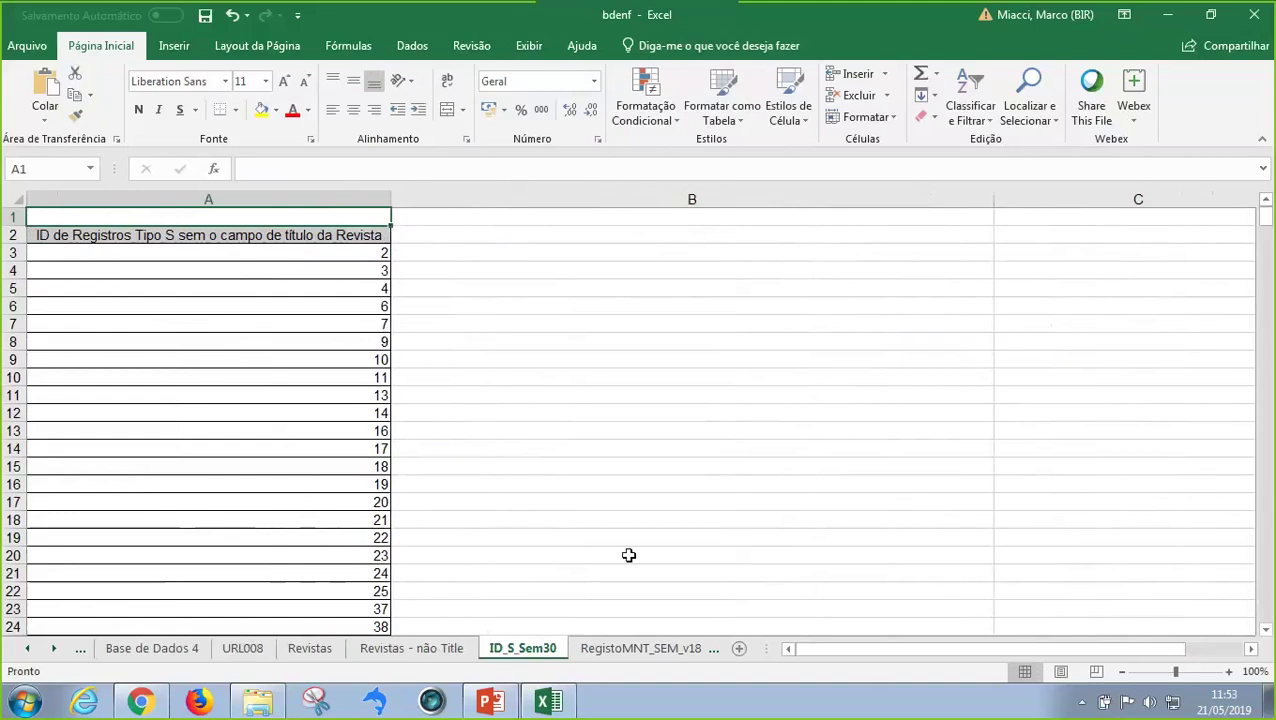
Collapse the ribbon and inspect record 11328 in row 418 of the ID_S_Sem30 sheet
{"action": "scroll", "coordinate": [383, 460], "scroll_direction": "down", "scroll_amount": 5}
{"action": "scroll", "coordinate": [383, 460], "scroll_direction": "down", "scroll_amount": 5}
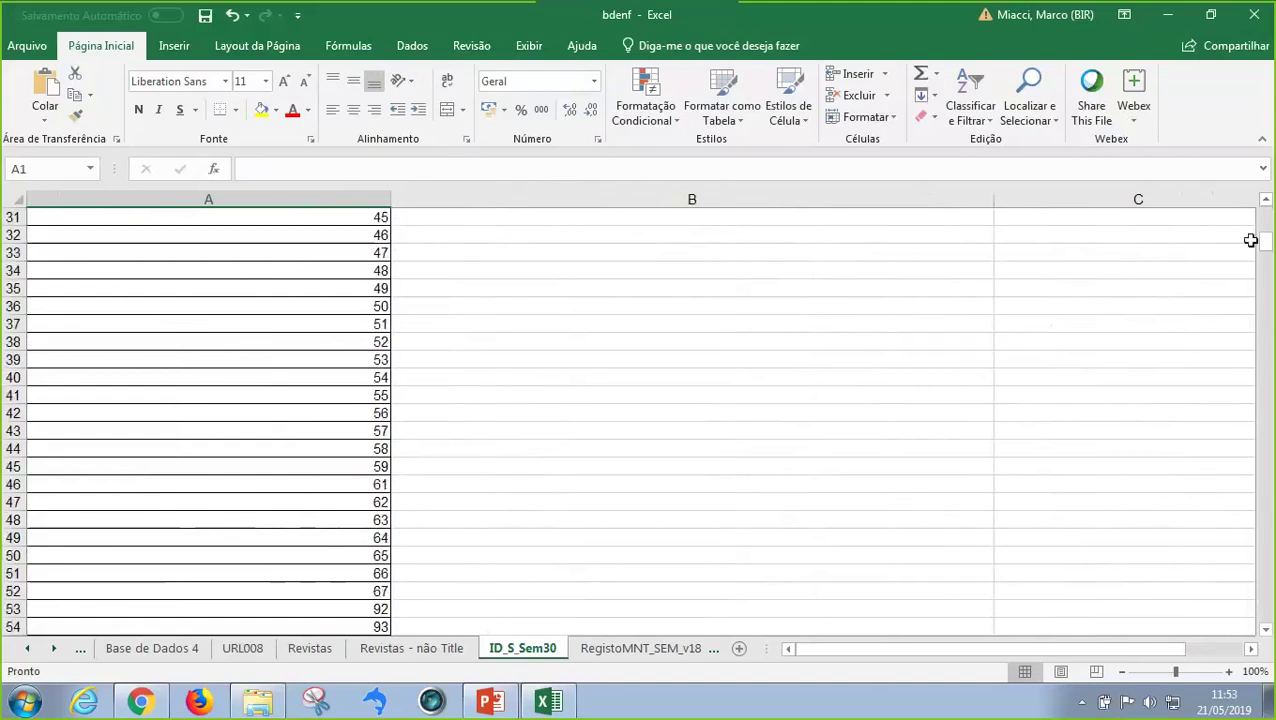
{"action": "left_click_drag", "start_coordinate": [1267, 250], "coordinate": [1267, 566]}
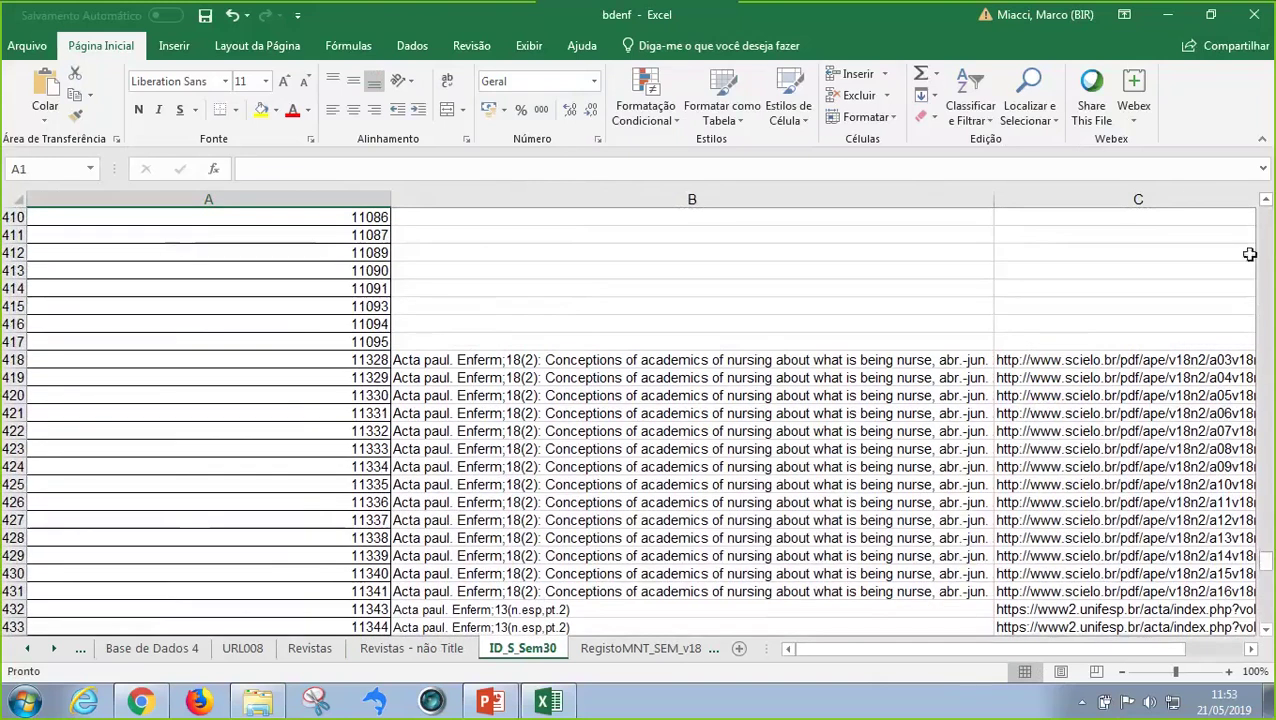
{"action": "left_click", "coordinate": [1263, 140]}
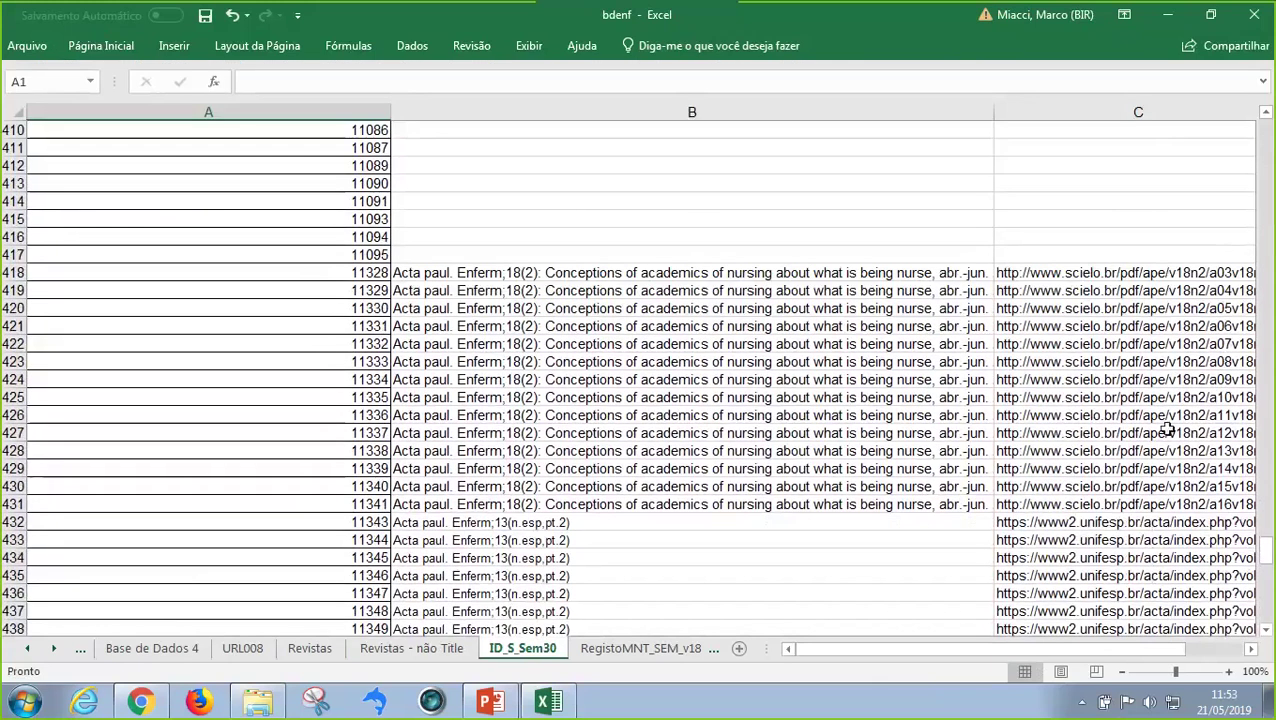
{"action": "left_click", "coordinate": [385, 274]}
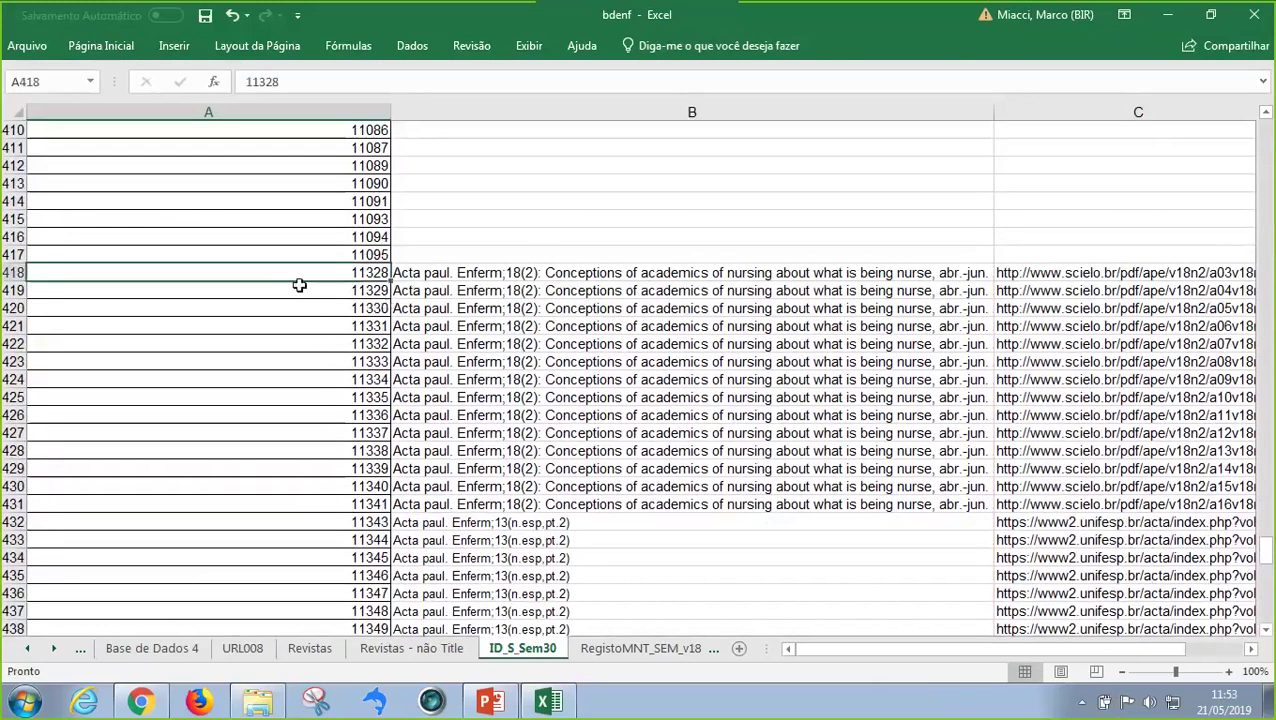
{"action": "left_click", "coordinate": [14, 272]}
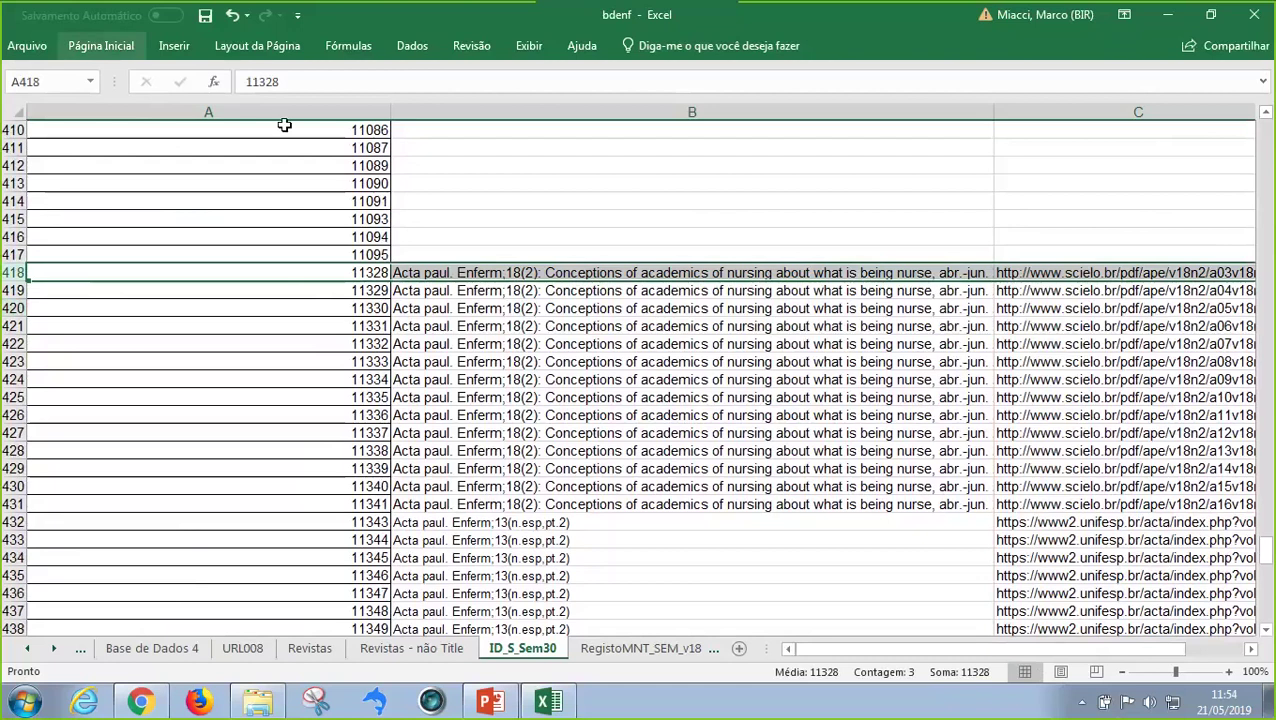
Review the Acta paul. Enferm;18(2) entries in rows 418 to 431, including the publication year in the source text
{"action": "left_click", "coordinate": [490, 276]}
{"action": "left_click_drag", "start_coordinate": [492, 276], "coordinate": [522, 502]}
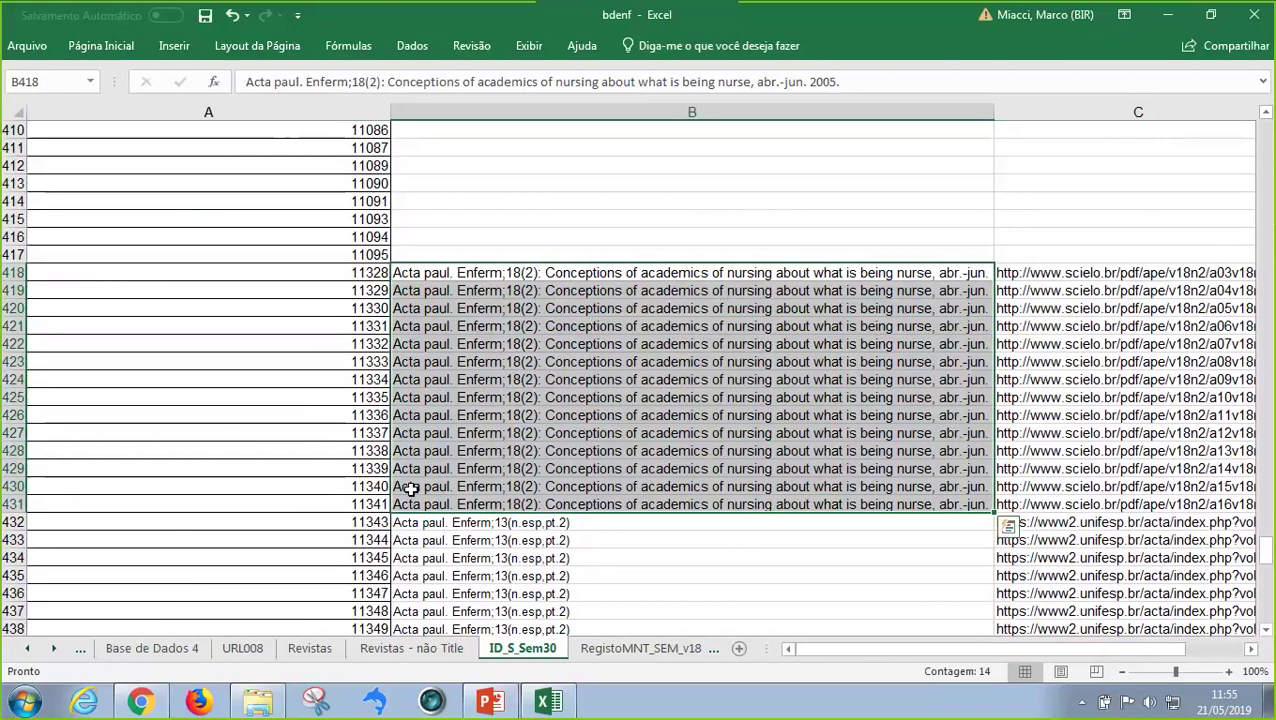
{"action": "left_click_drag", "start_coordinate": [410, 487], "coordinate": [452, 663]}
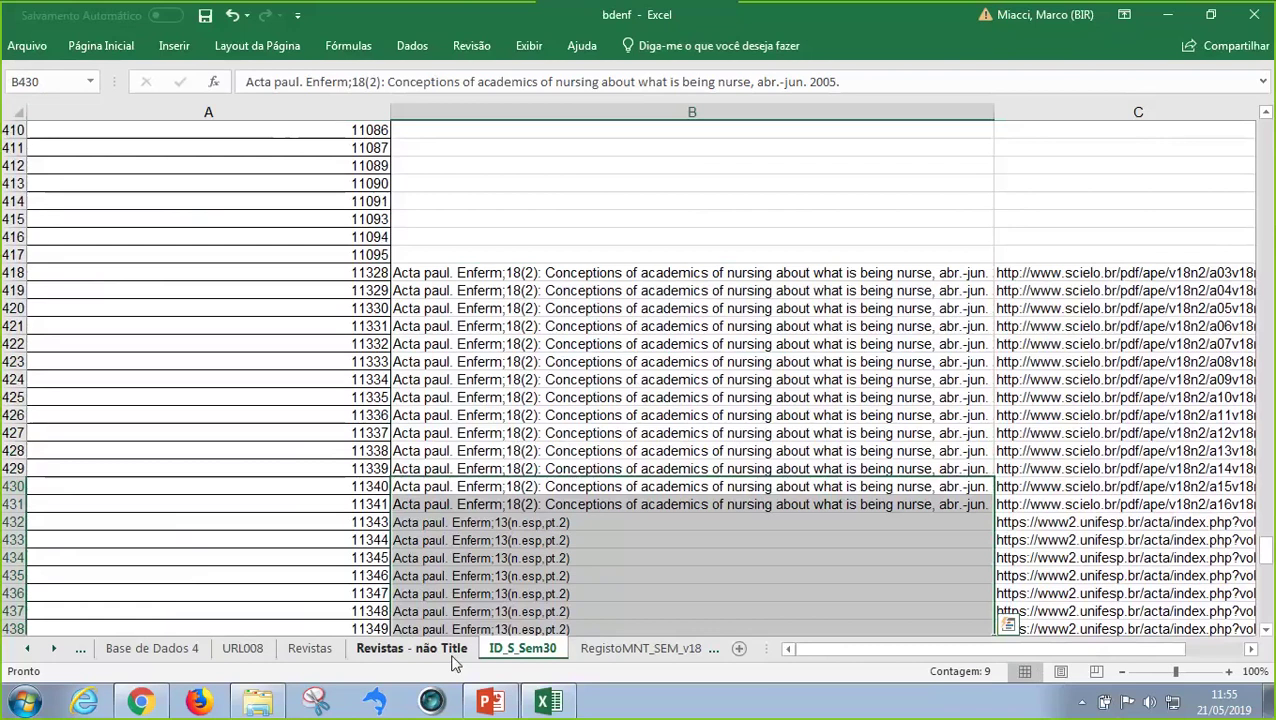
{"action": "left_click", "coordinate": [535, 273]}
{"action": "left_click_drag", "start_coordinate": [535, 273], "coordinate": [538, 510]}
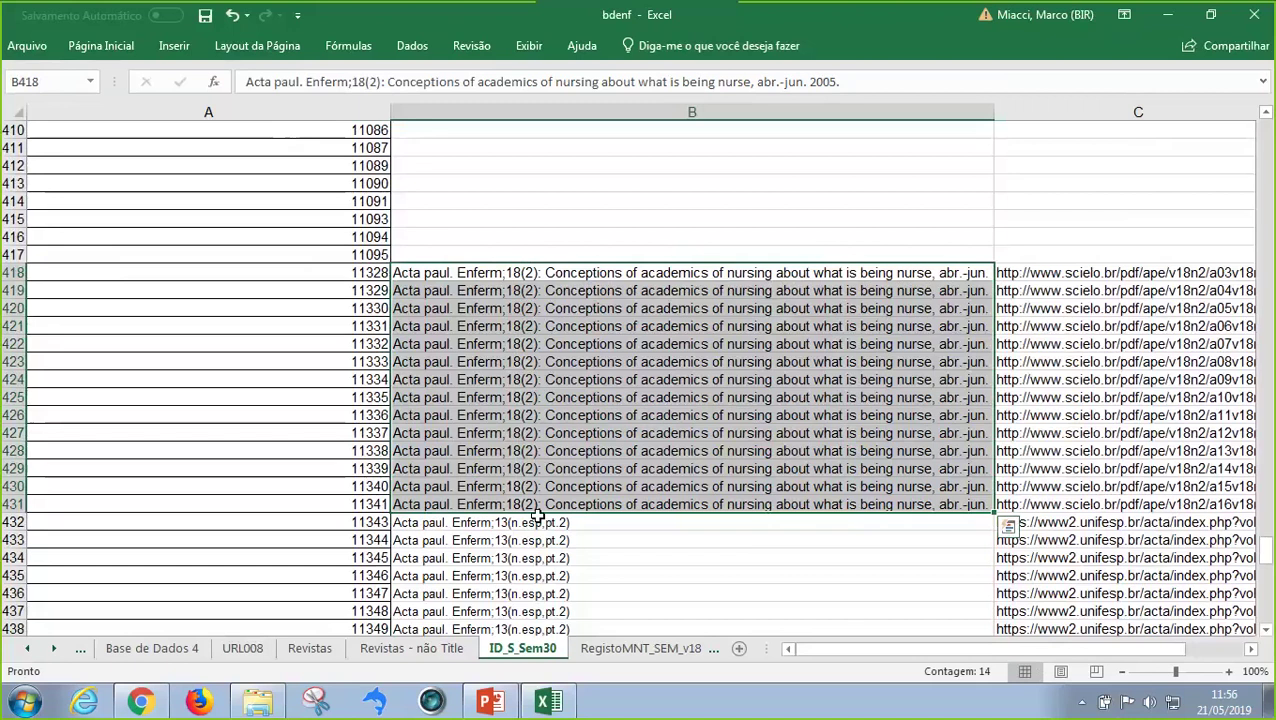
{"action": "key", "text": "Escape"}
{"action": "left_click_drag", "start_coordinate": [866, 82], "coordinate": [808, 82]}
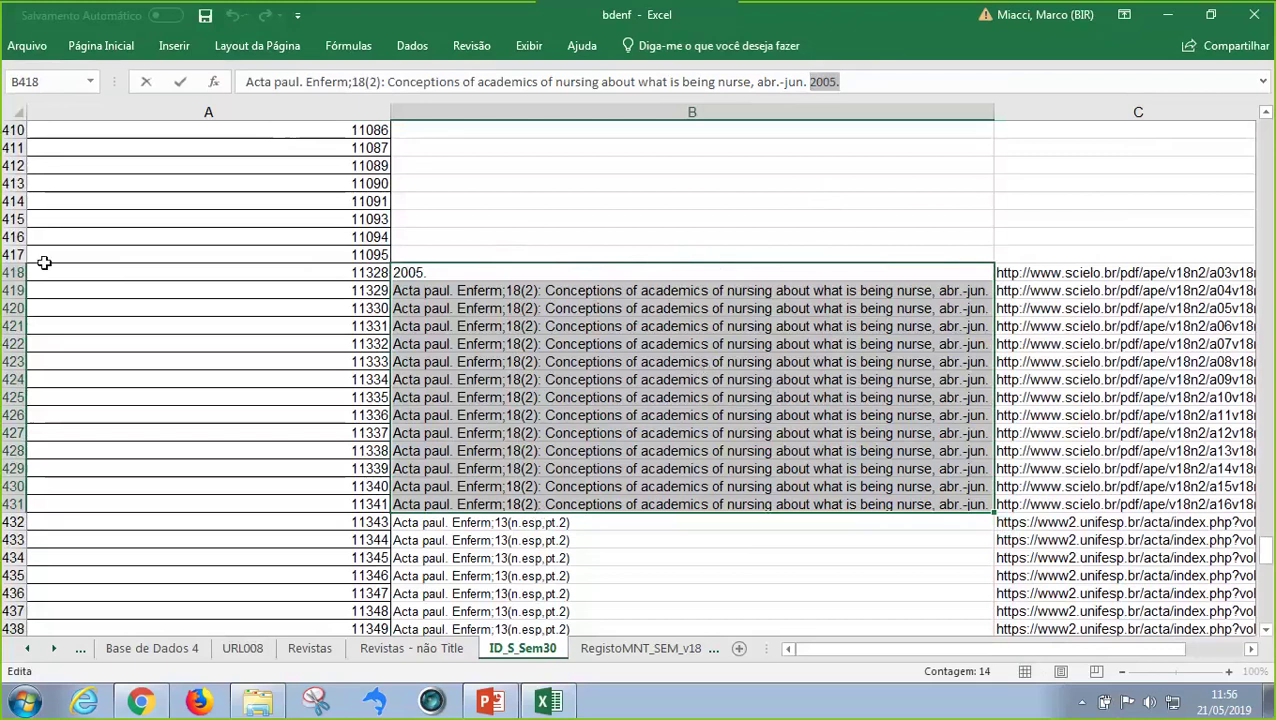
{"action": "left_click", "coordinate": [14, 272]}
{"action": "left_click_drag", "start_coordinate": [14, 272], "coordinate": [26, 500]}
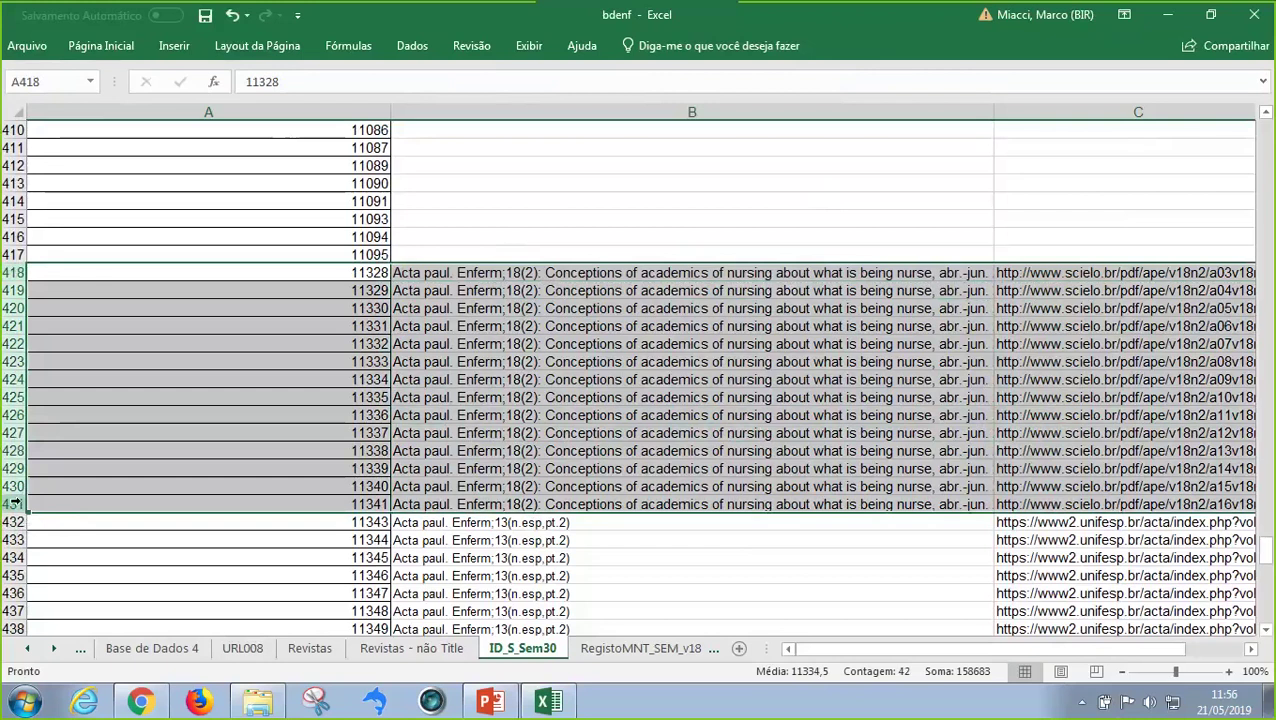
Compare the Acta paul. Enferm;18(2) entries with the 13(n.esp,pt.2) entries across rows 418 to 441
{"action": "left_click", "coordinate": [503, 527]}
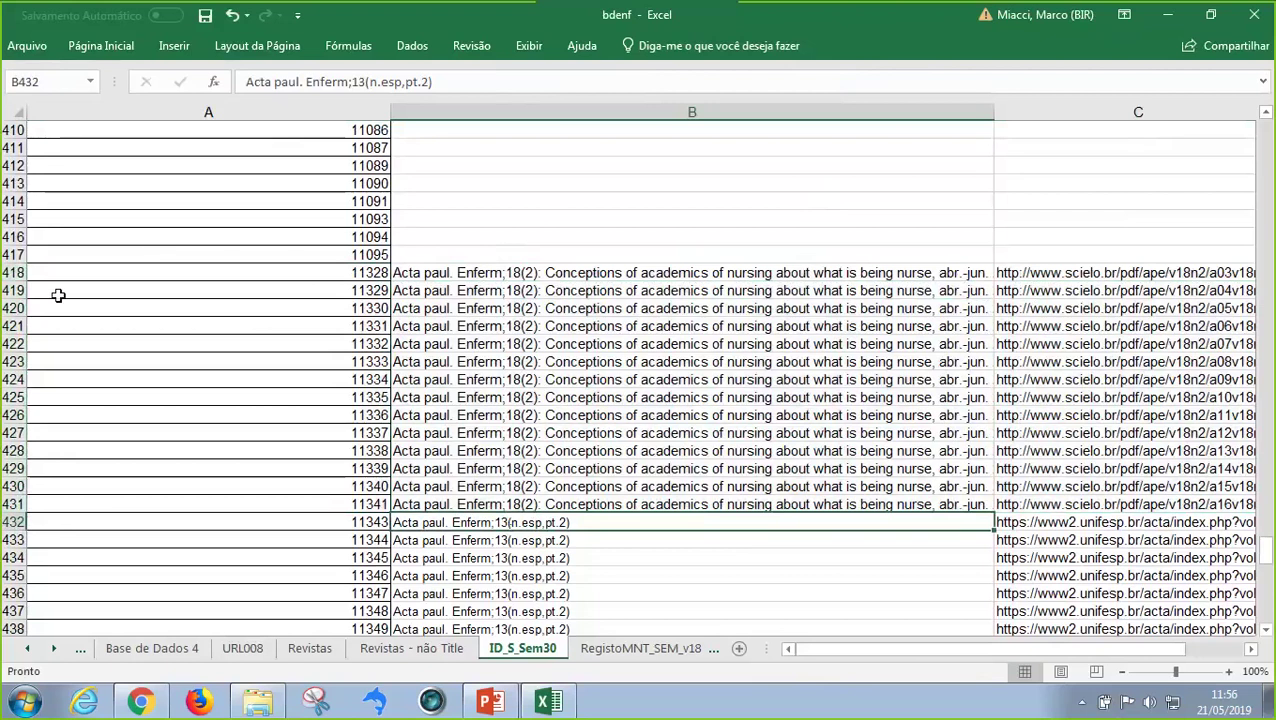
{"action": "left_click", "coordinate": [307, 277]}
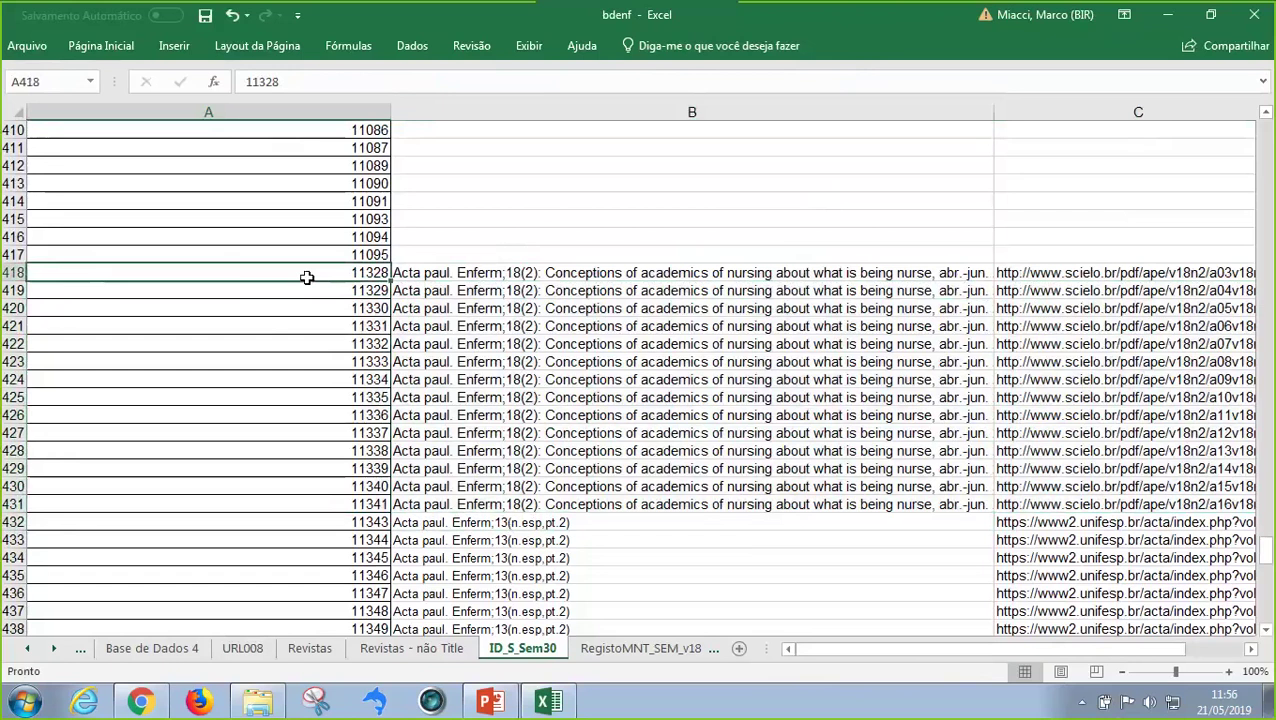
{"action": "left_click", "coordinate": [548, 277]}
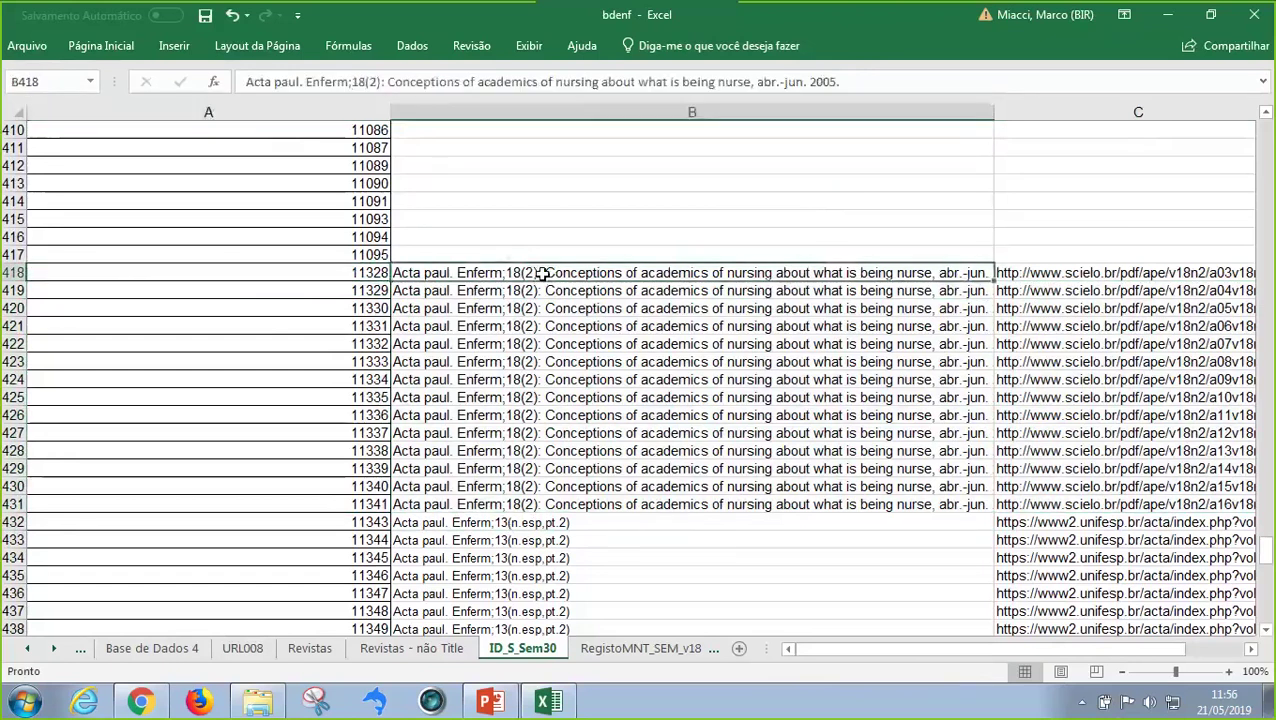
{"action": "left_click_drag", "start_coordinate": [548, 277], "coordinate": [590, 506]}
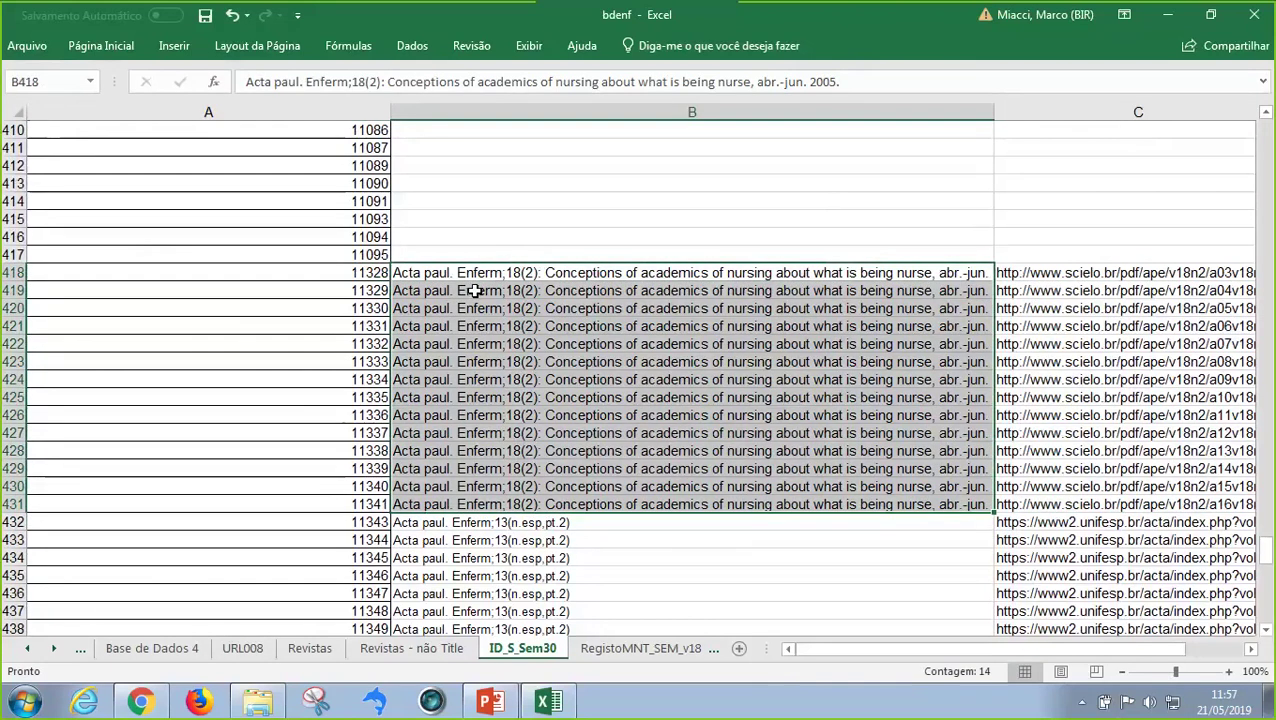
{"action": "scroll", "coordinate": [474, 292], "scroll_direction": "down", "scroll_amount": 4}
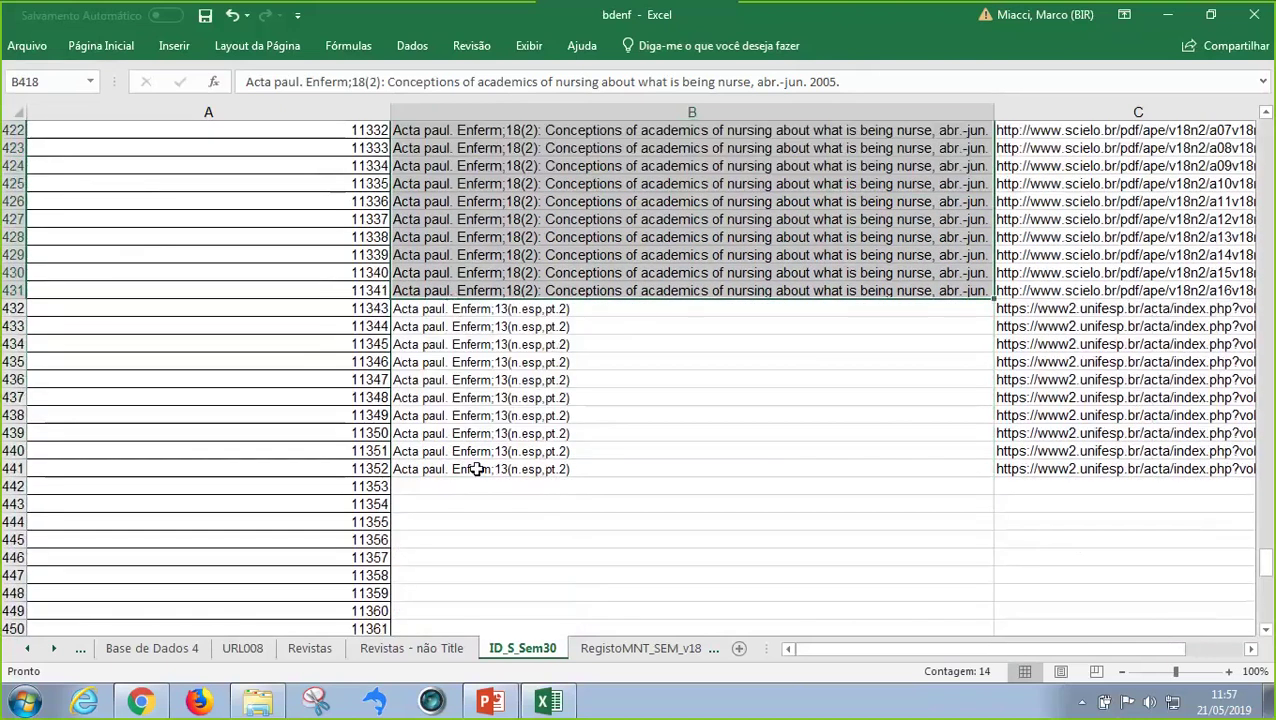
{"action": "left_click_drag", "start_coordinate": [472, 470], "coordinate": [532, 155]}
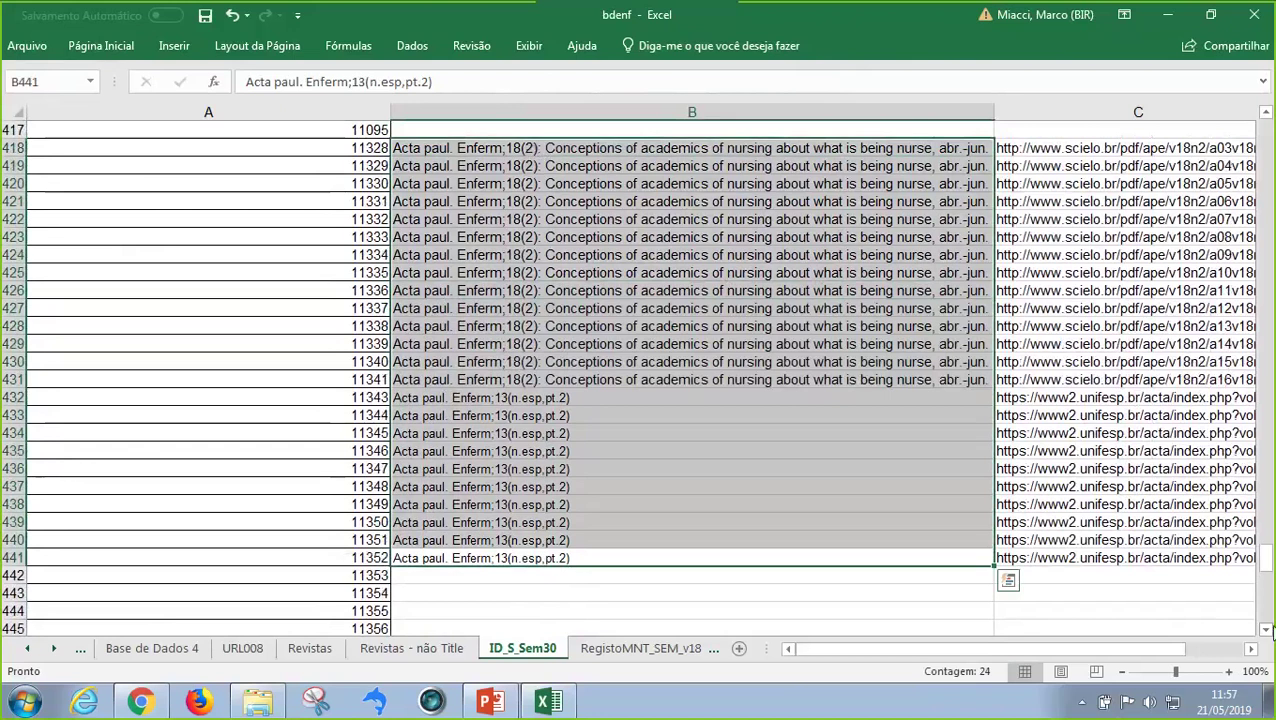
Copy the Nursing (São Paulo); 4 (42) 2001 entry from B403 into B404:B405
{"action": "mouse_move", "coordinate": [1266, 556]}
{"action": "left_mouse_down"}
{"action": "mouse_move", "coordinate": [1266, 118]}
{"action": "mouse_move", "coordinate": [1262, 541]}
{"action": "left_mouse_up"}
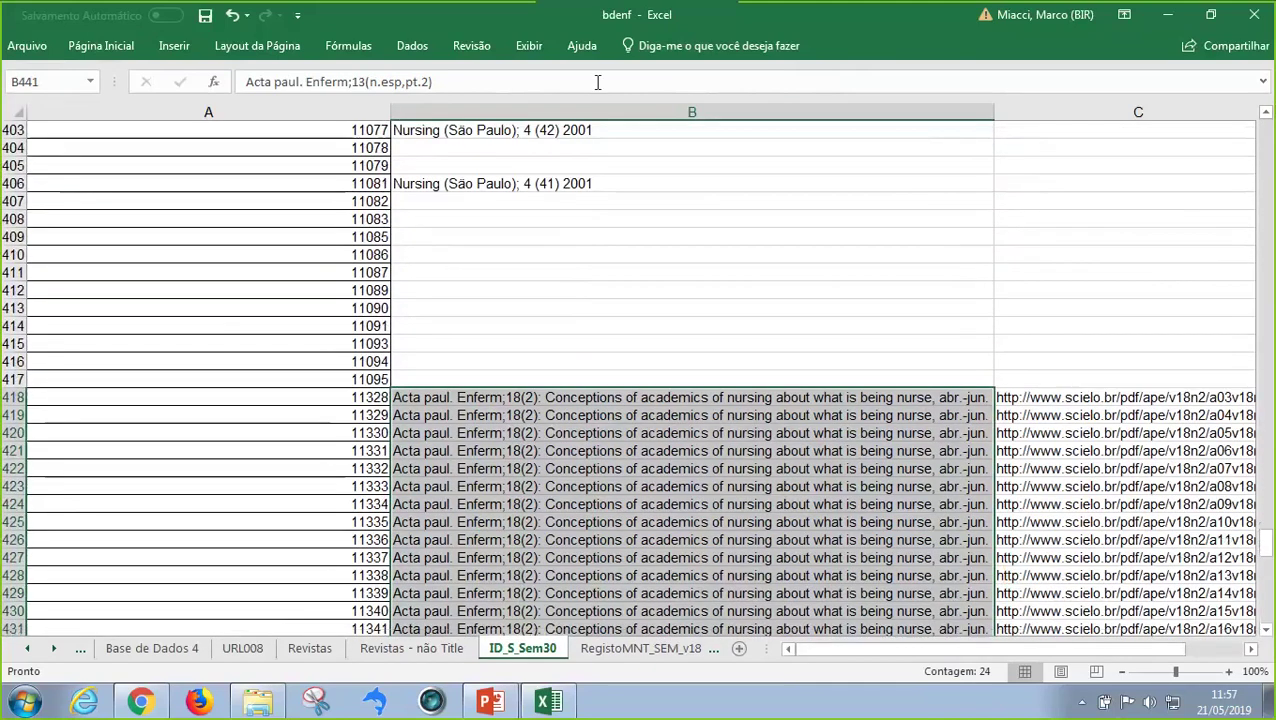
{"action": "left_click", "coordinate": [563, 130]}
{"action": "left_click", "coordinate": [585, 185]}
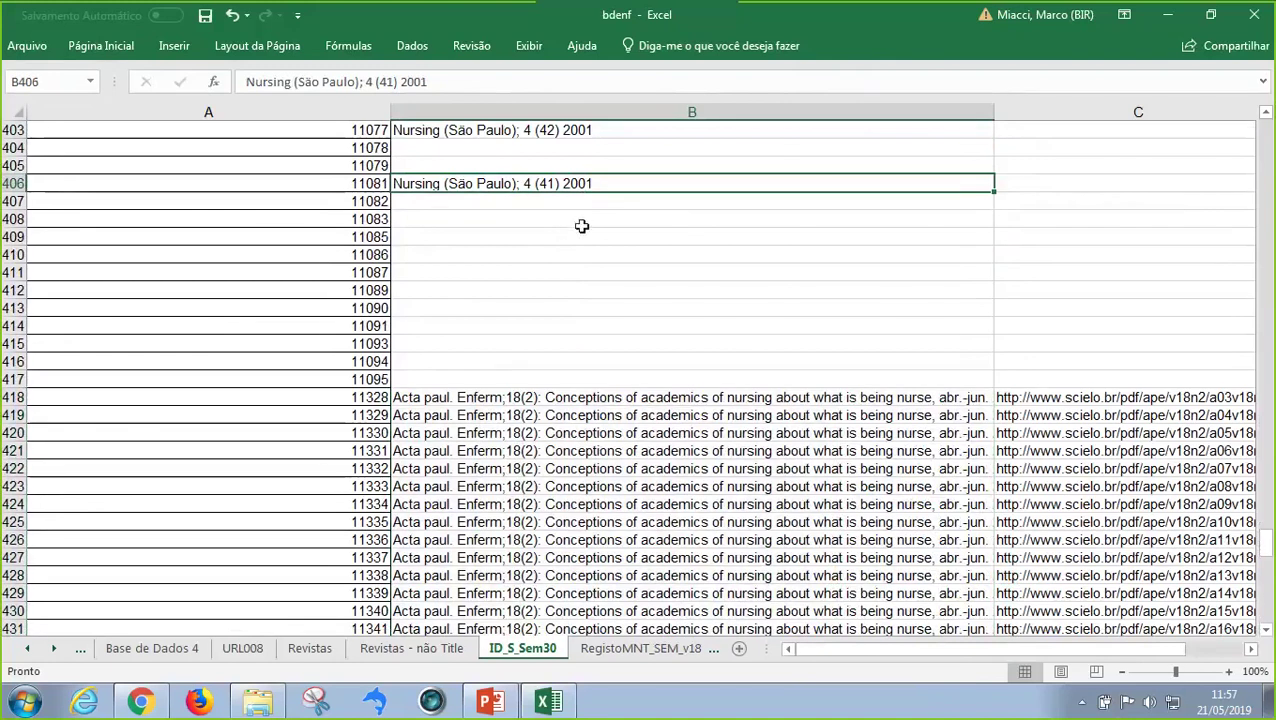
{"action": "scroll", "coordinate": [579, 223], "scroll_direction": "up", "scroll_amount": 1}
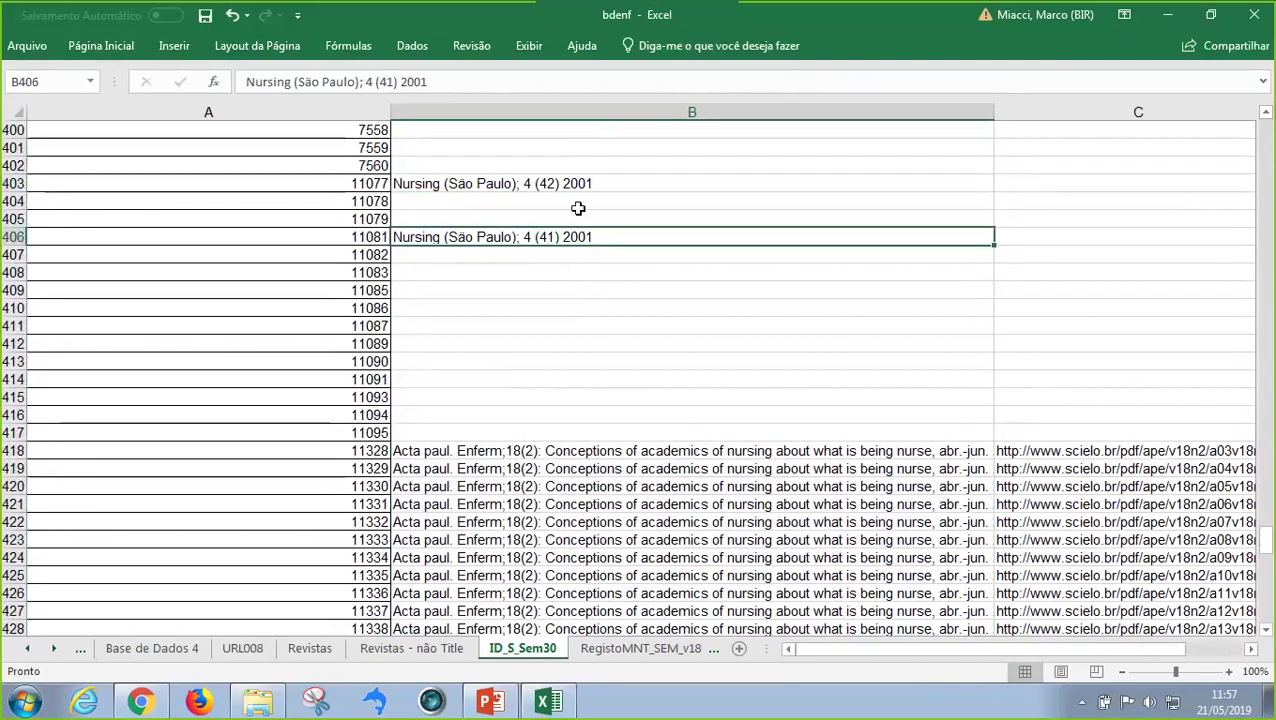
{"action": "left_click", "coordinate": [573, 183]}
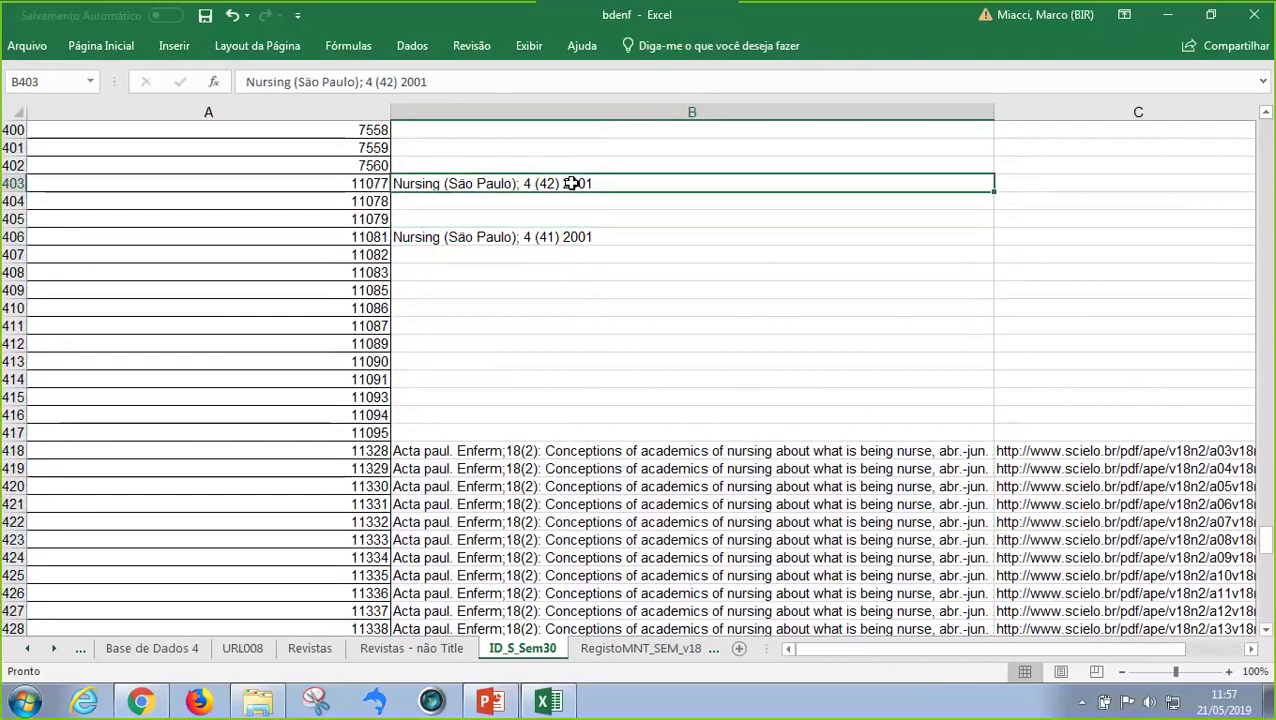
{"action": "key", "text": "ctrl+c"}
{"action": "left_click_drag", "start_coordinate": [575, 205], "coordinate": [580, 215]}
{"action": "key", "text": "ctrl+v"}
Copy the Nursing (São Paulo); 4 (41) 2001 entry from B406 into B407:B408
{"action": "left_click", "coordinate": [590, 236]}
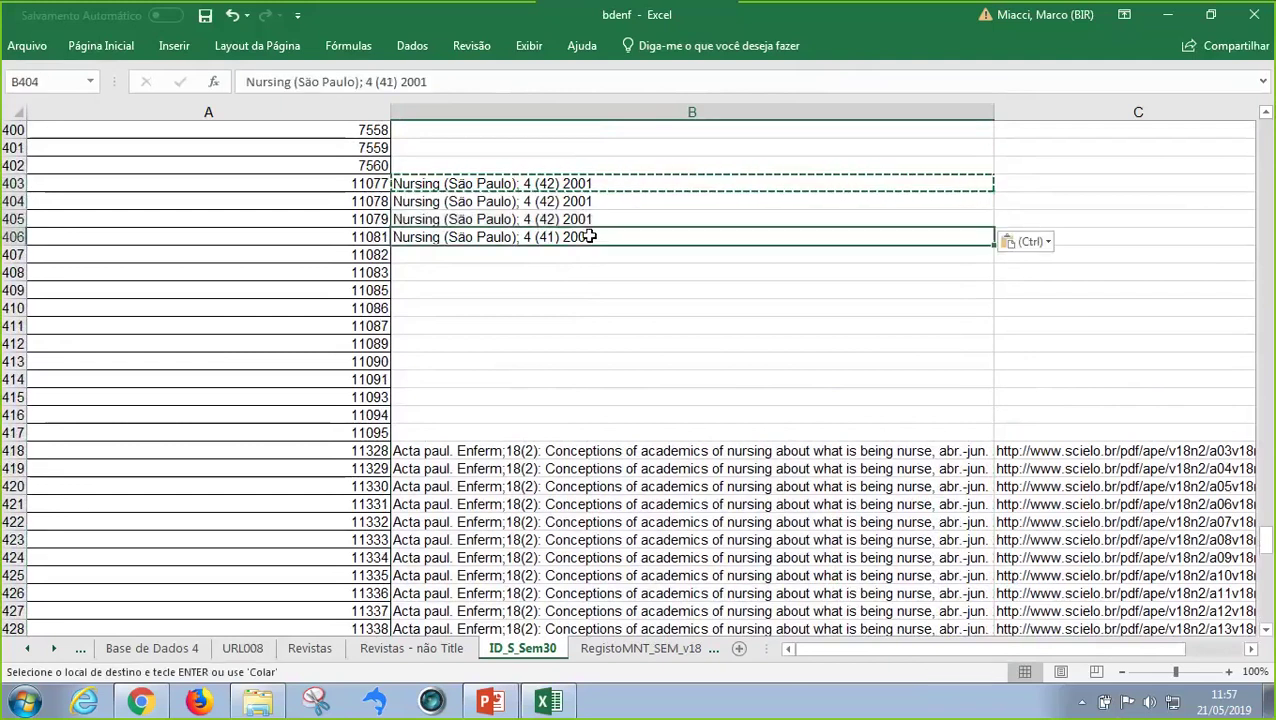
{"action": "key", "text": "ctrl+c"}
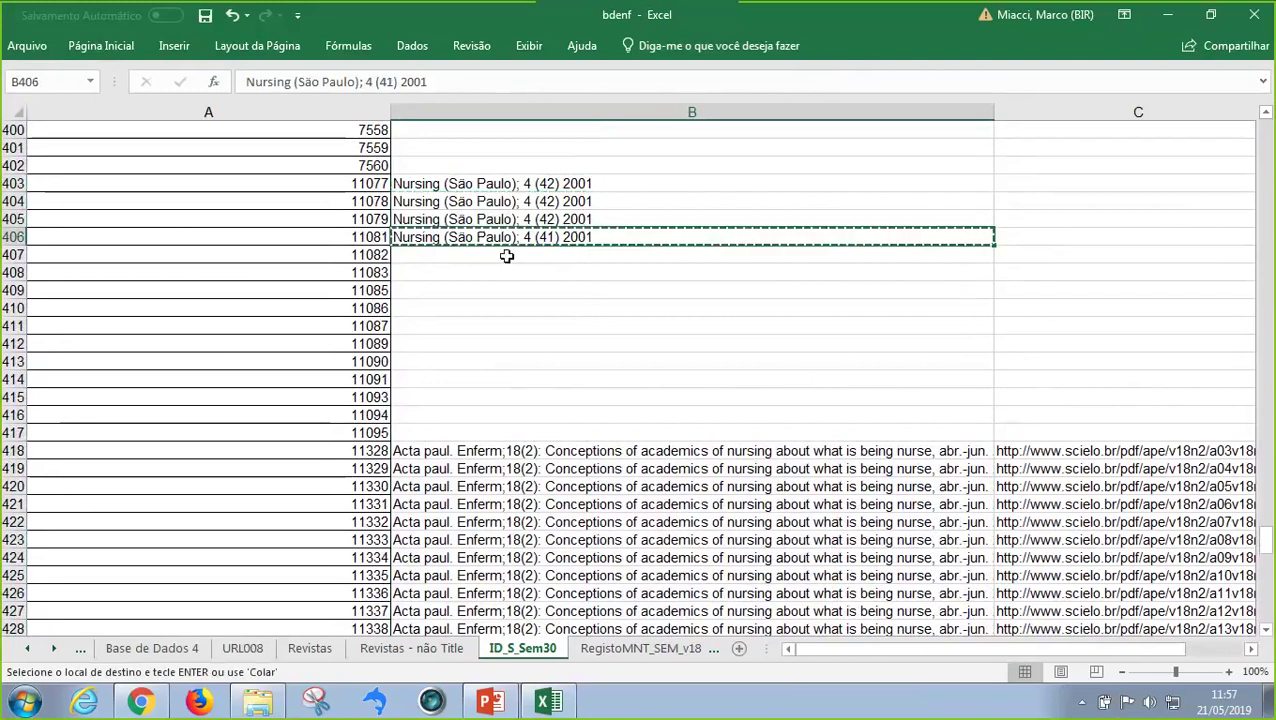
{"action": "left_click_drag", "start_coordinate": [505, 254], "coordinate": [510, 268]}
{"action": "key", "text": "ctrl+v"}
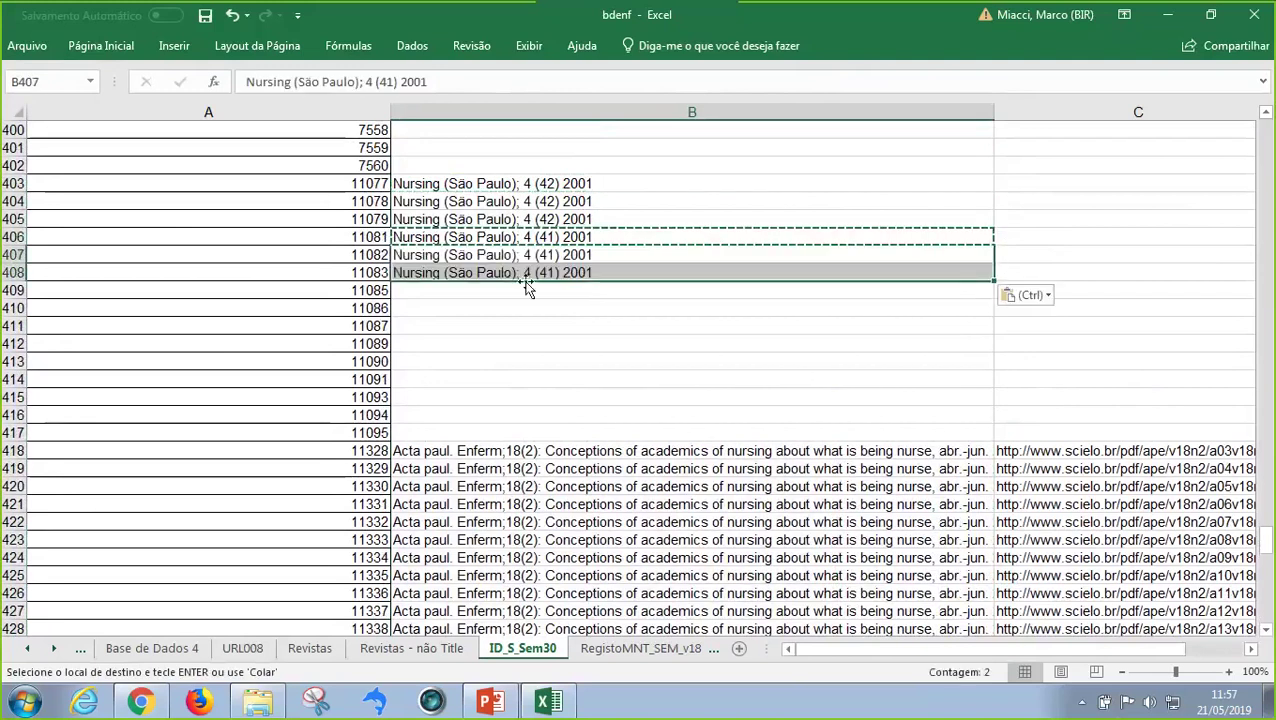
{"action": "left_click", "coordinate": [524, 289]}
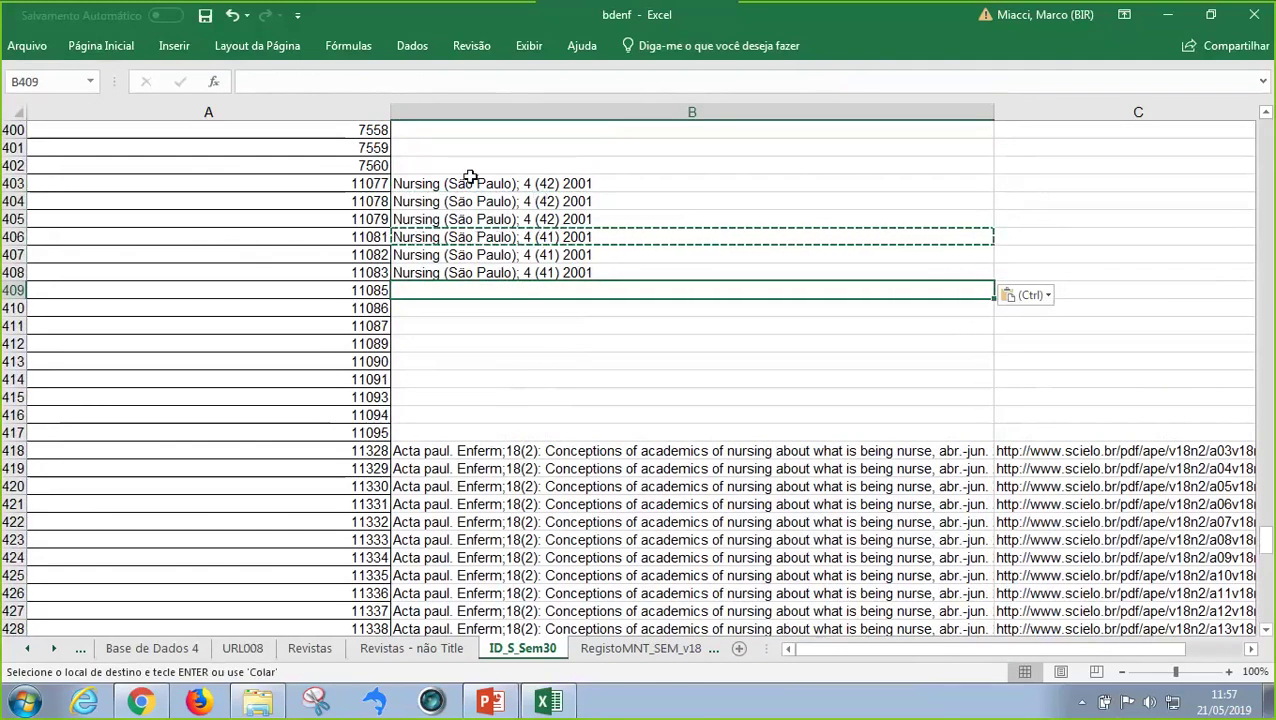
Review the Nursing entries in B403:B408, the last record ID in the list, and the Acta paul. Enferm entries in B418:B441
{"action": "left_click_drag", "start_coordinate": [470, 183], "coordinate": [518, 271]}
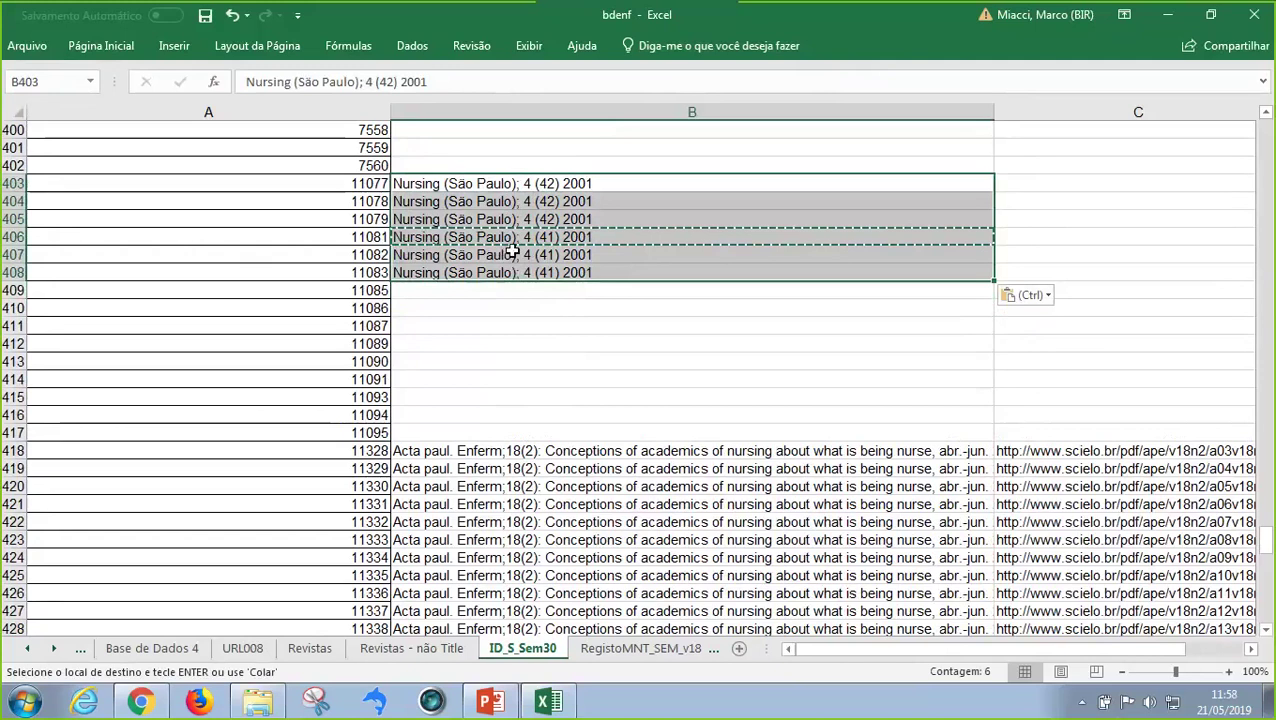
{"action": "scroll", "coordinate": [512, 254], "scroll_direction": "down", "scroll_amount": 20}
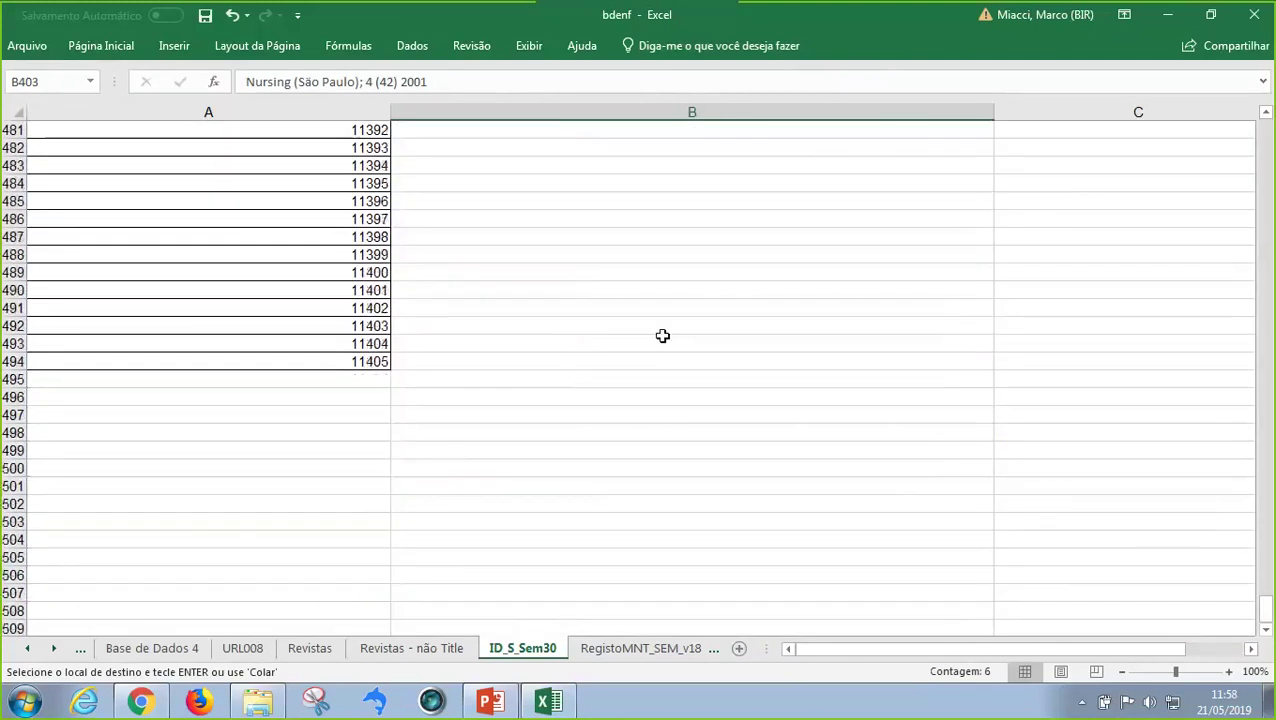
{"action": "left_click", "coordinate": [193, 355]}
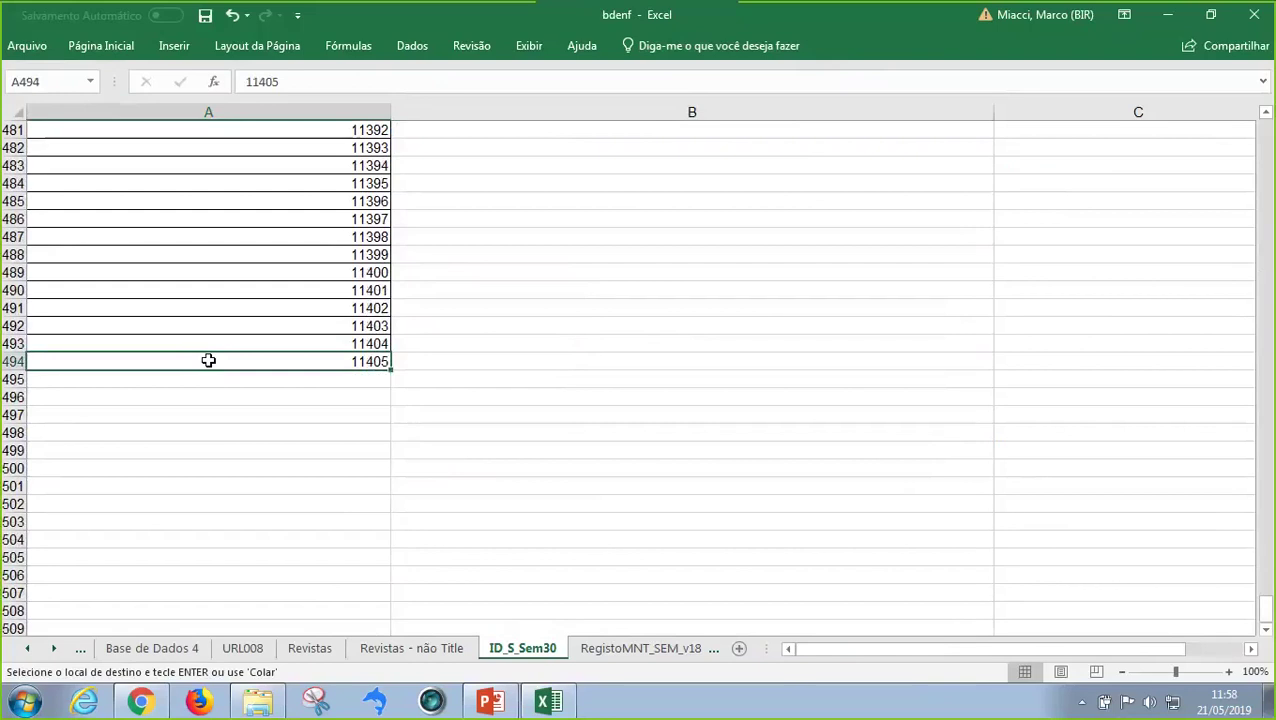
{"action": "left_click_drag", "start_coordinate": [1266, 617], "coordinate": [1271, 546]}
{"action": "left_click_drag", "start_coordinate": [483, 181], "coordinate": [505, 593]}
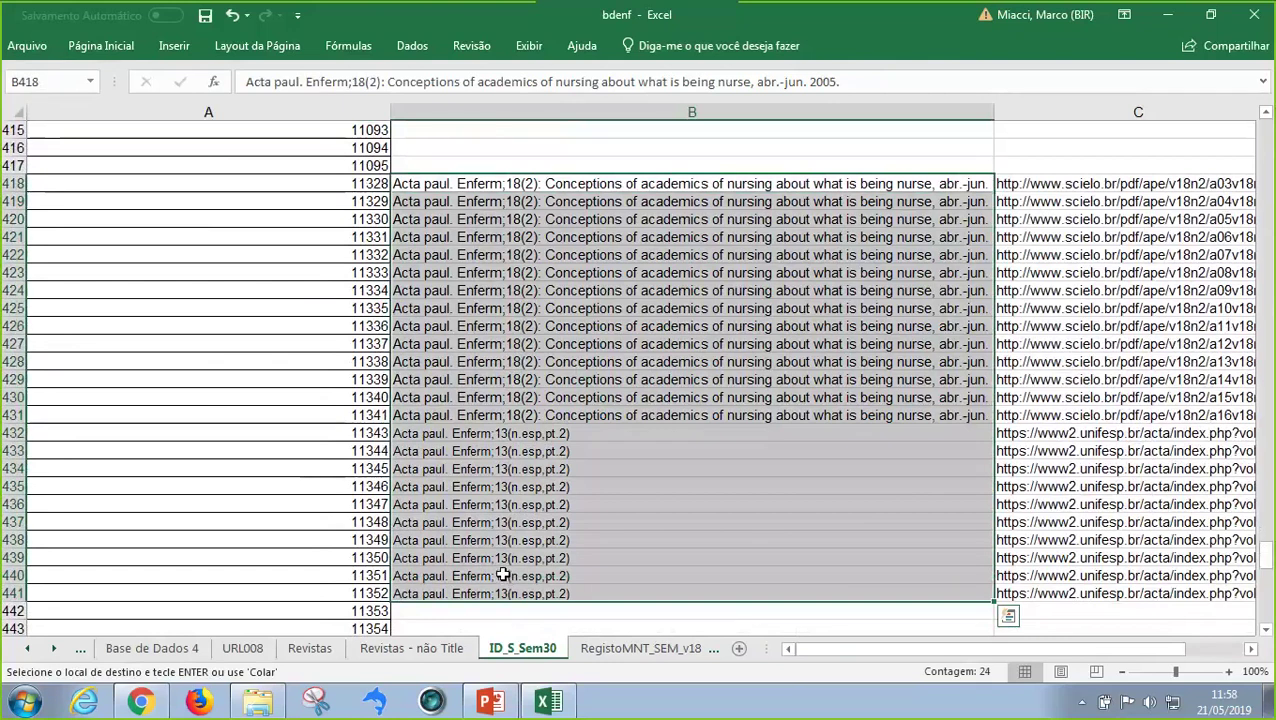
Check record IDs 11083 and 11085 in rows 408 and 409, and go back to the Revistas - não Title sheet
{"action": "scroll", "coordinate": [491, 354], "scroll_direction": "up", "scroll_amount": 5}
{"action": "left_click", "coordinate": [355, 216]}
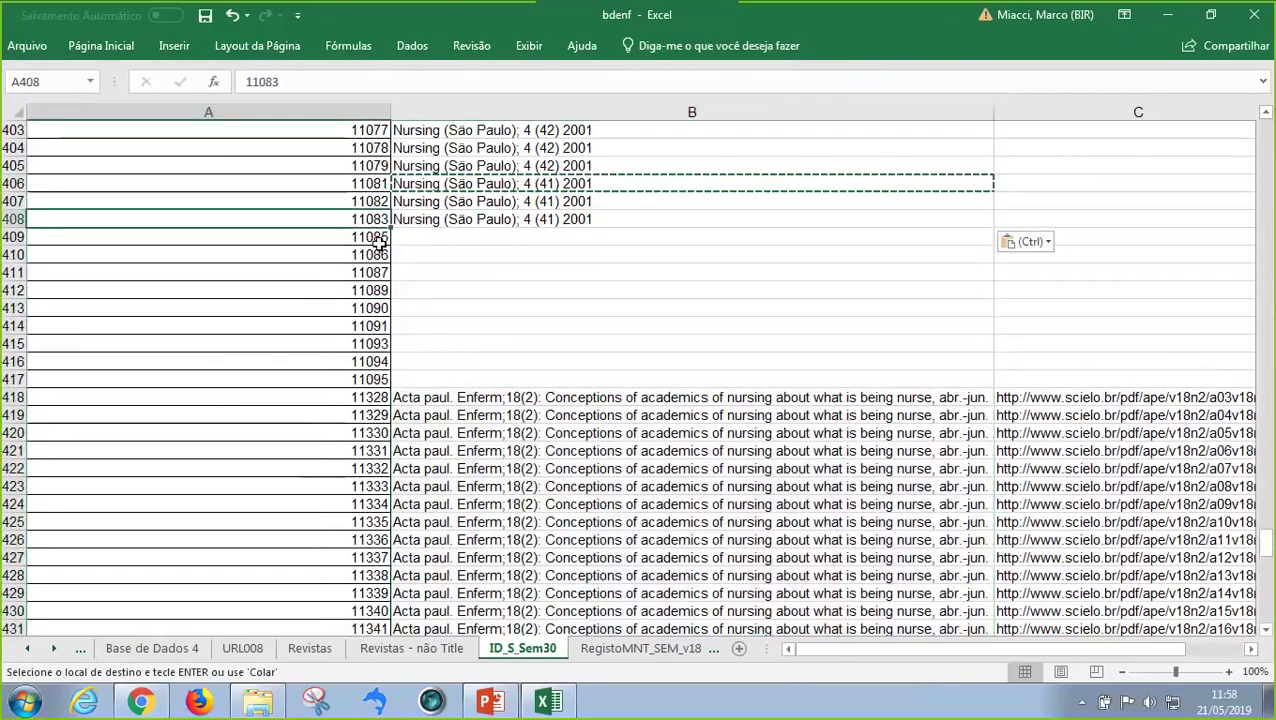
{"action": "left_click", "coordinate": [380, 241]}
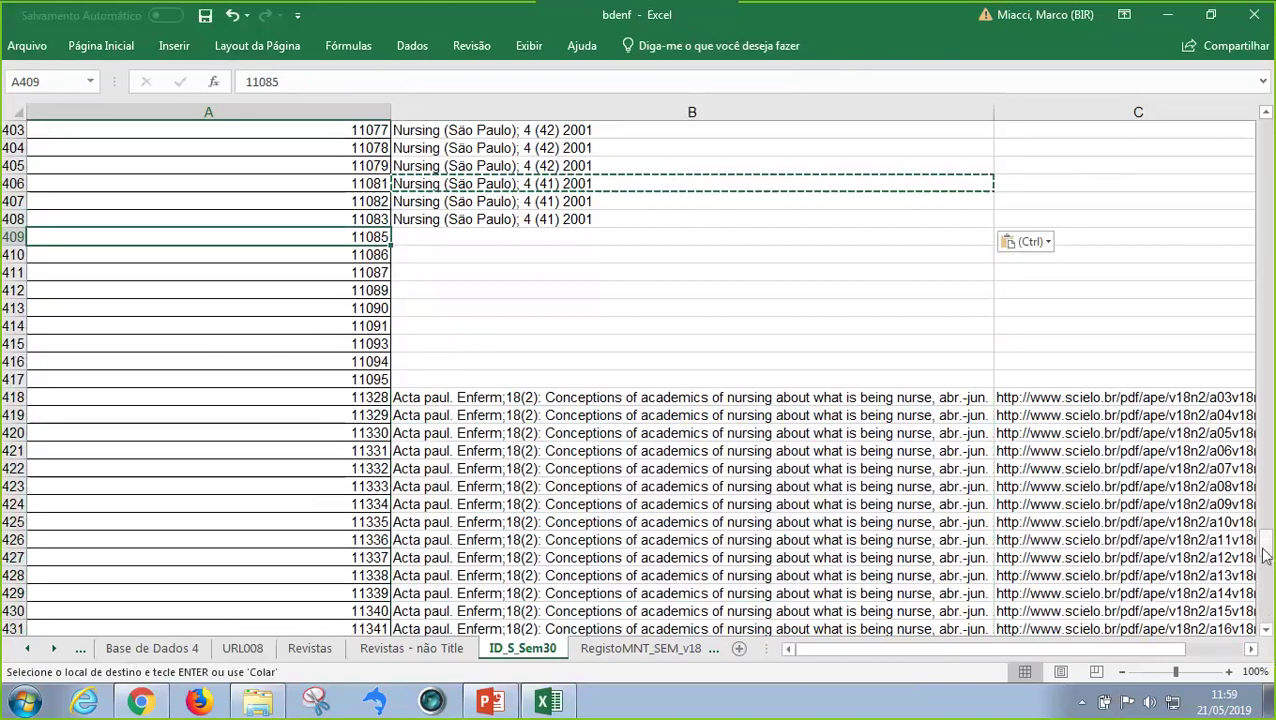
{"action": "left_click_drag", "start_coordinate": [1266, 545], "coordinate": [1262, 138]}
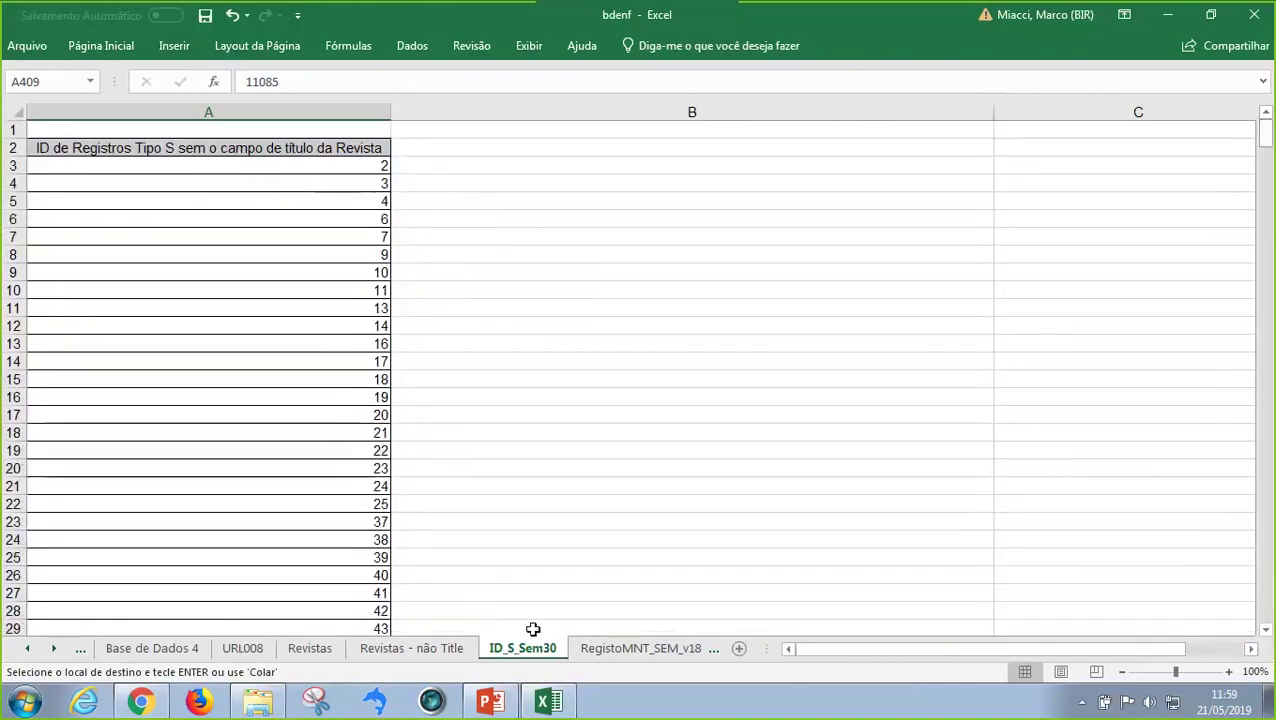
{"action": "left_click", "coordinate": [448, 655]}
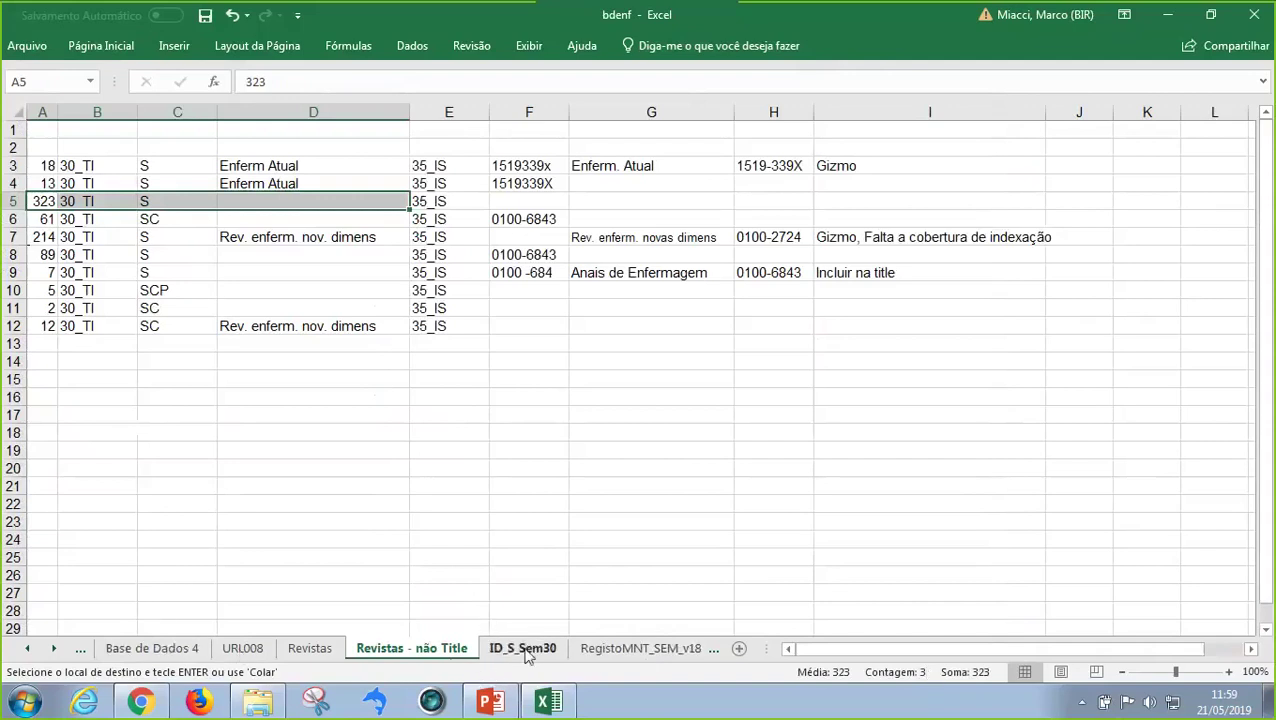
On the RegistoMNT_SEM_v18 sheet, enter the note "Não tem o título no registro" in B1
{"action": "left_click", "coordinate": [630, 649]}
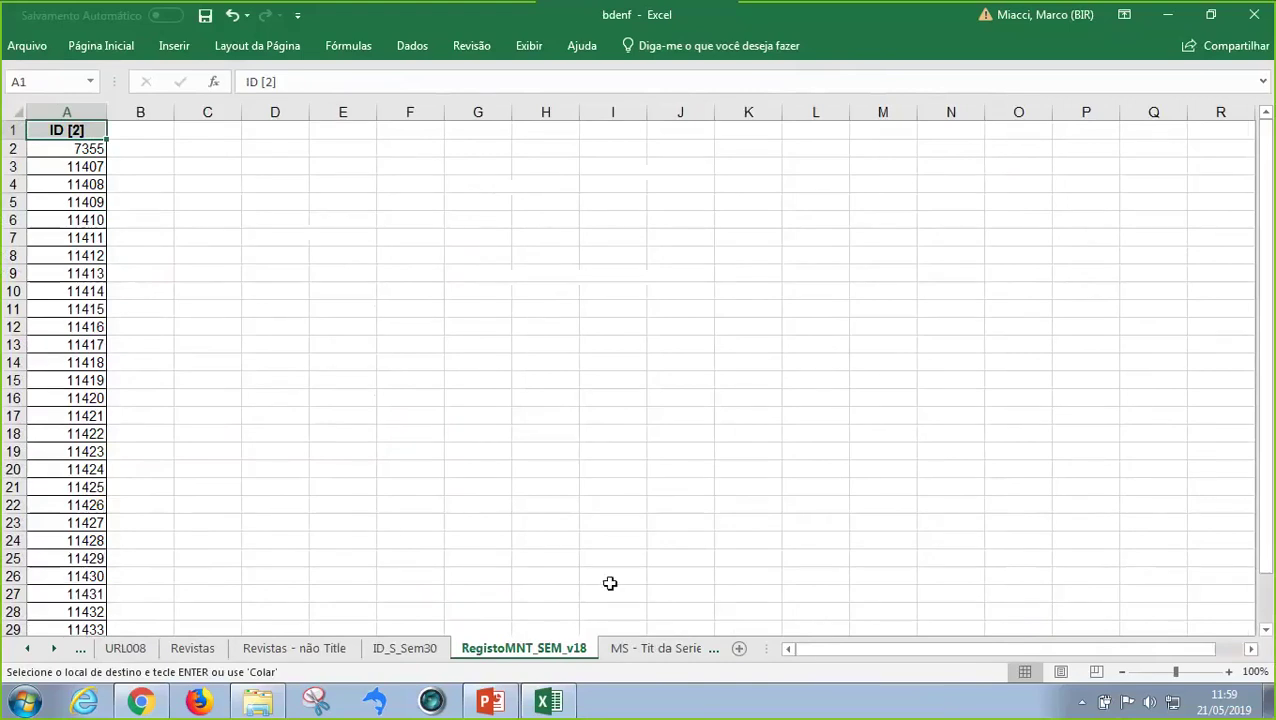
{"action": "left_click", "coordinate": [139, 136]}
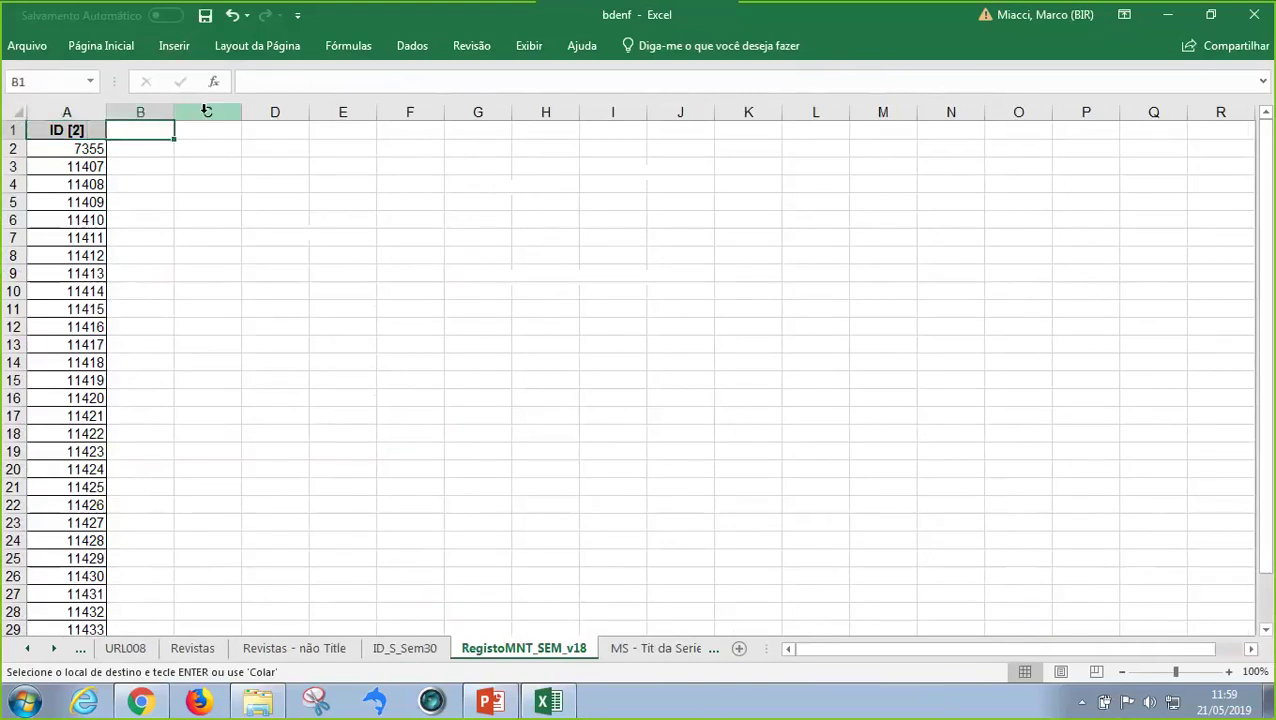
{"action": "type", "text": "Nã"}
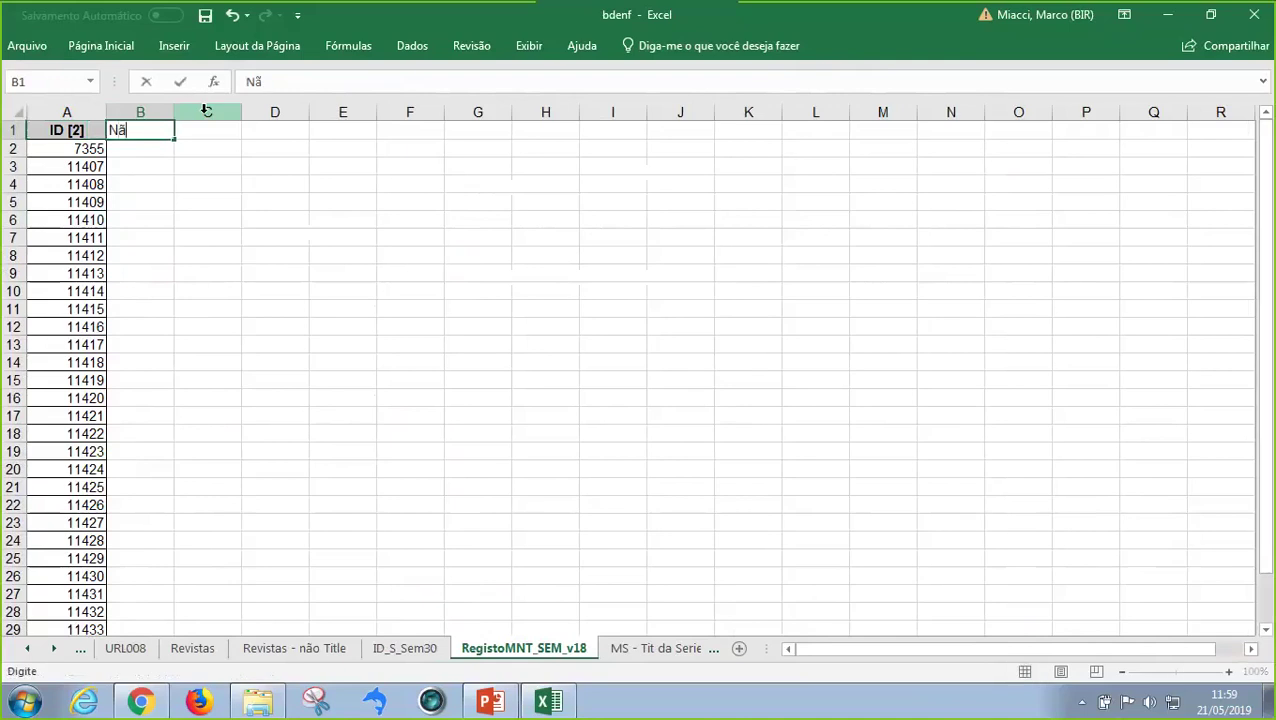
{"action": "type", "text": "o tem o t"}
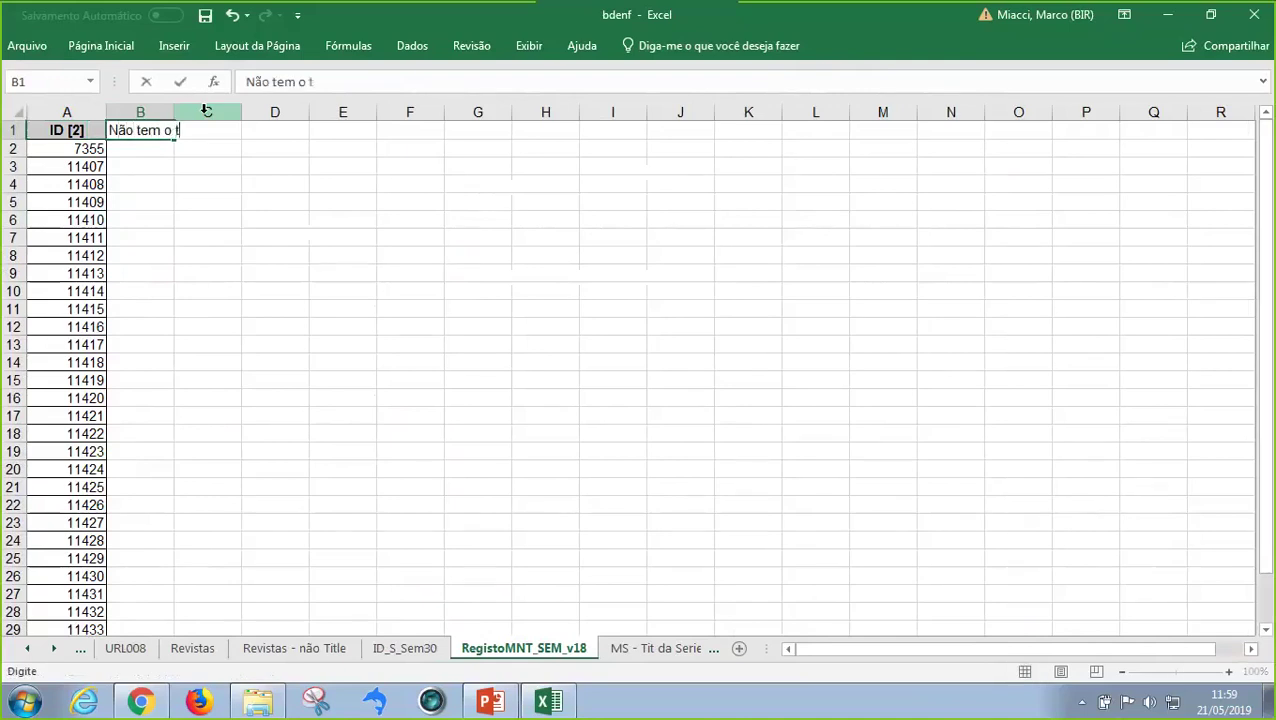
{"action": "type", "text": "ítulo no regis"}
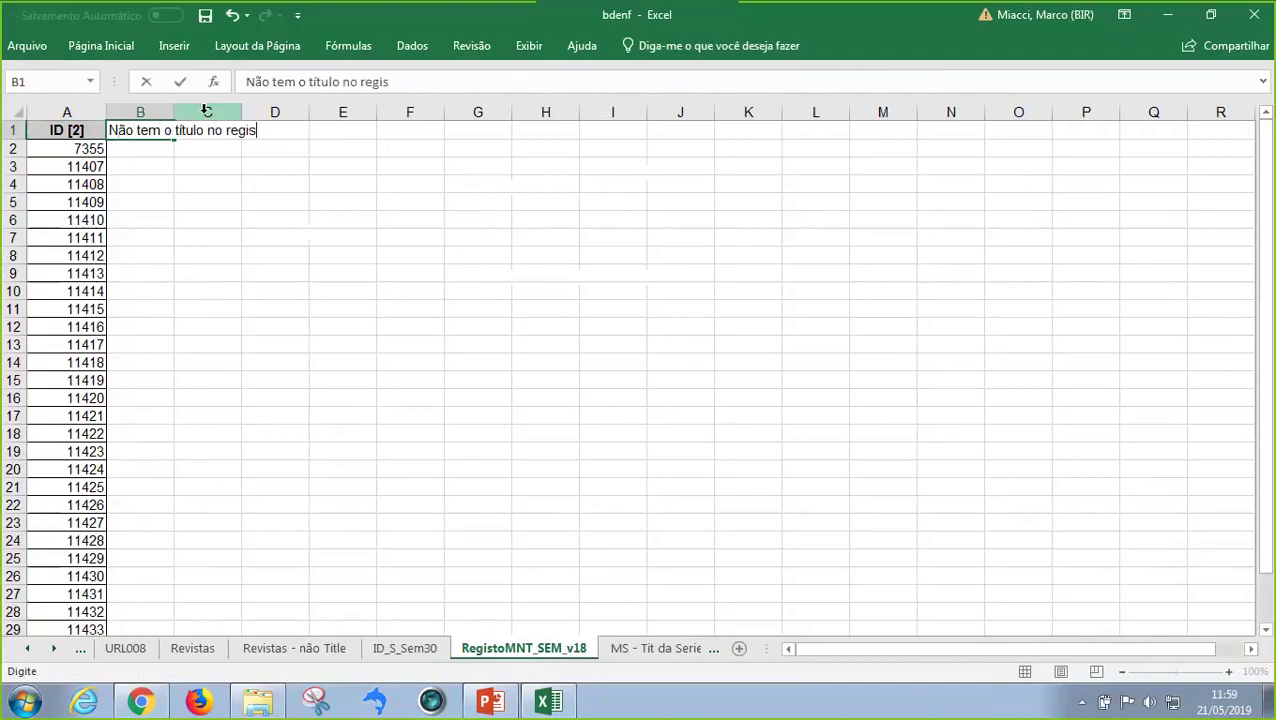
{"action": "type", "text": "tro"}
{"action": "key", "text": "Return"}
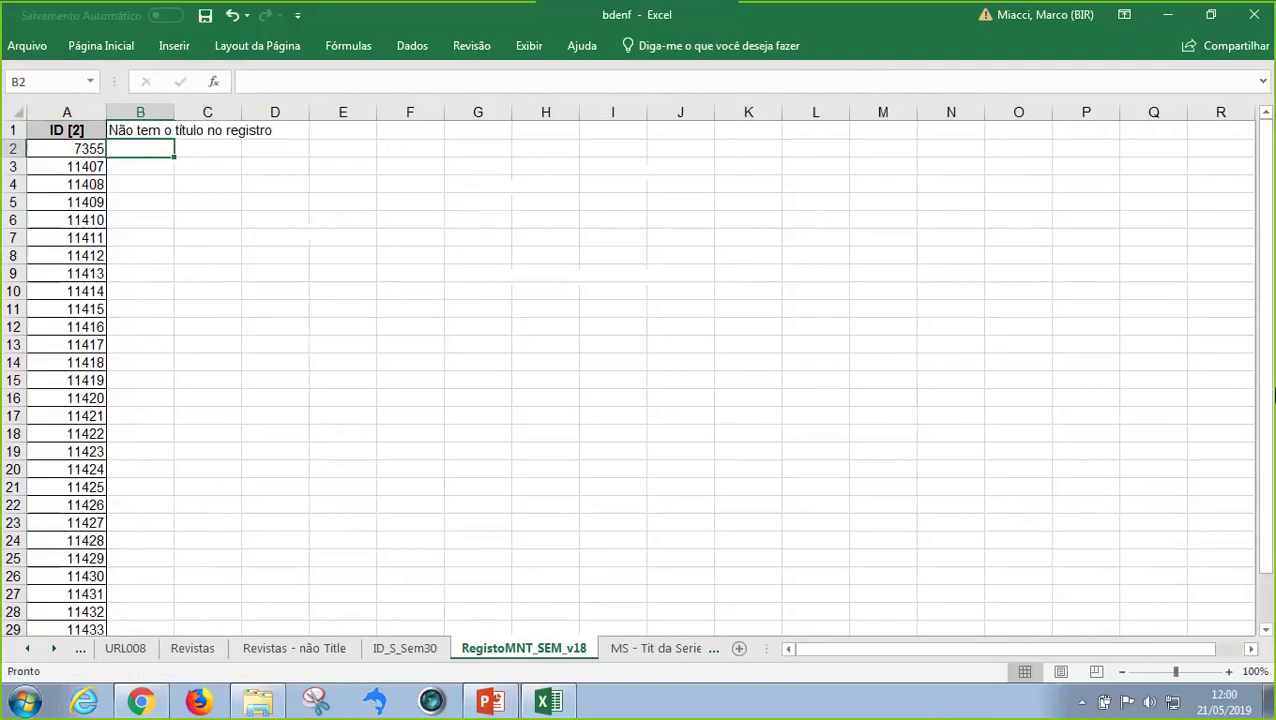
Widen column B until the note in B1 fits inside its cell
{"action": "mouse_move", "coordinate": [1270, 387]}
{"action": "left_mouse_down"}
{"action": "mouse_move", "coordinate": [1268, 460]}
{"action": "mouse_move", "coordinate": [1262, 364]}
{"action": "left_mouse_up"}
{"action": "left_click", "coordinate": [156, 130]}
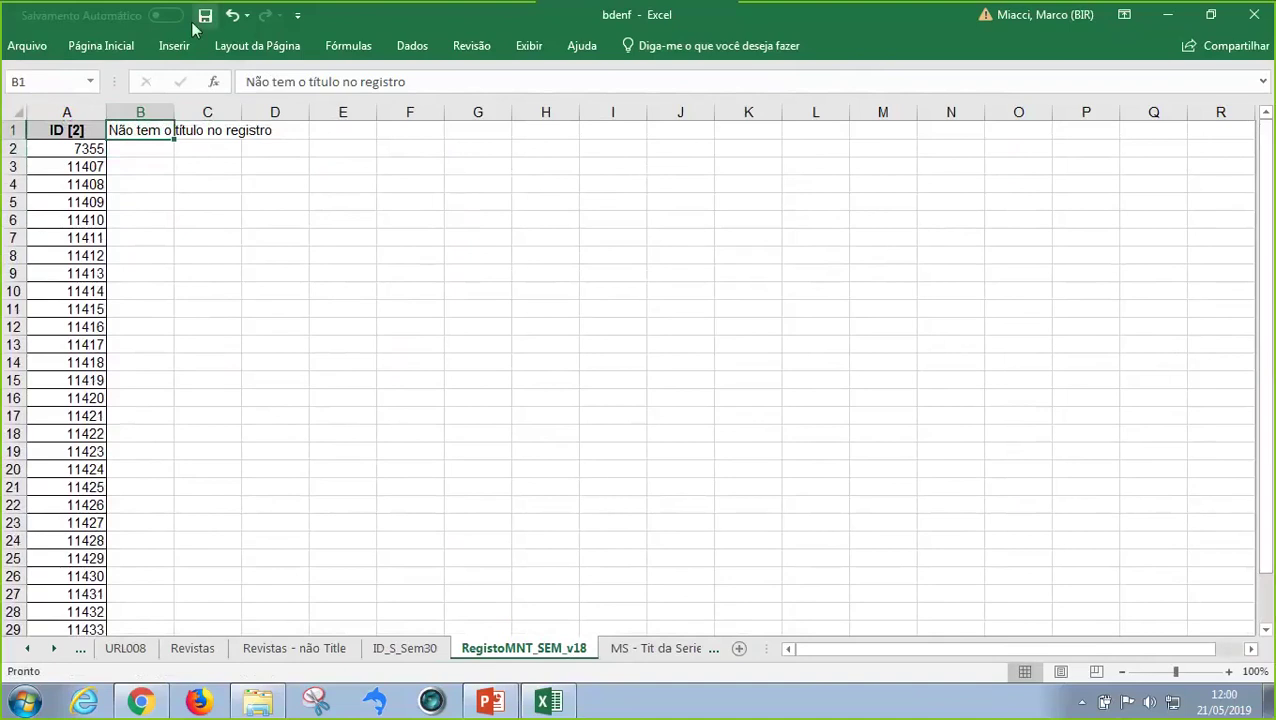
{"action": "left_click_drag", "start_coordinate": [175, 115], "coordinate": [308, 128]}
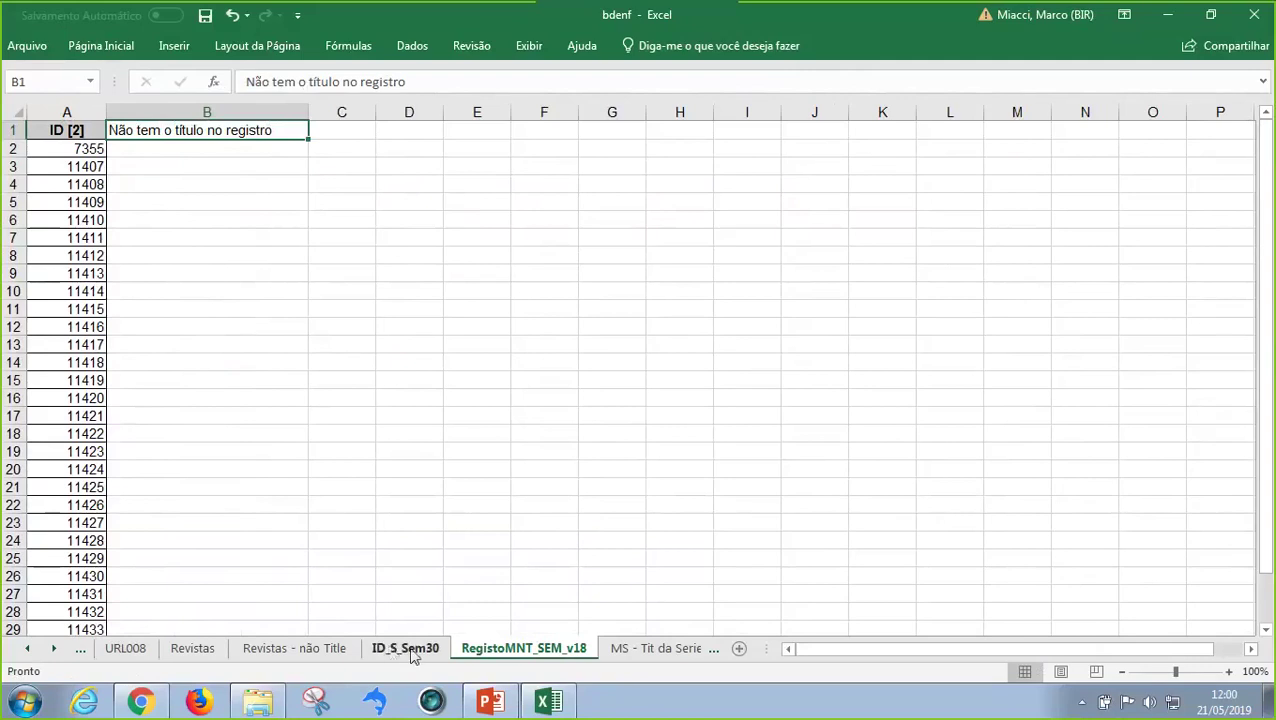
Examine the local file URLs in B2:B14 of the URL008 sheet, opening the B2 entry to inspect its path
{"action": "left_click", "coordinate": [126, 649]}
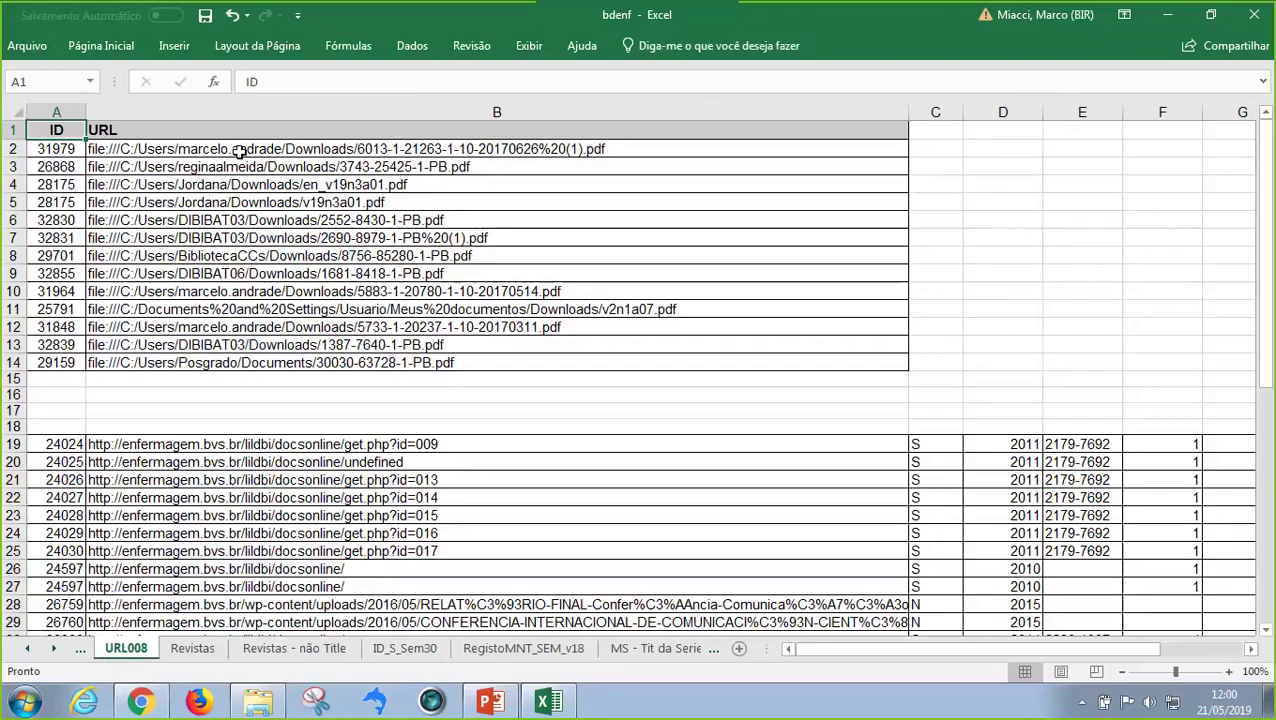
{"action": "left_click_drag", "start_coordinate": [238, 151], "coordinate": [307, 362]}
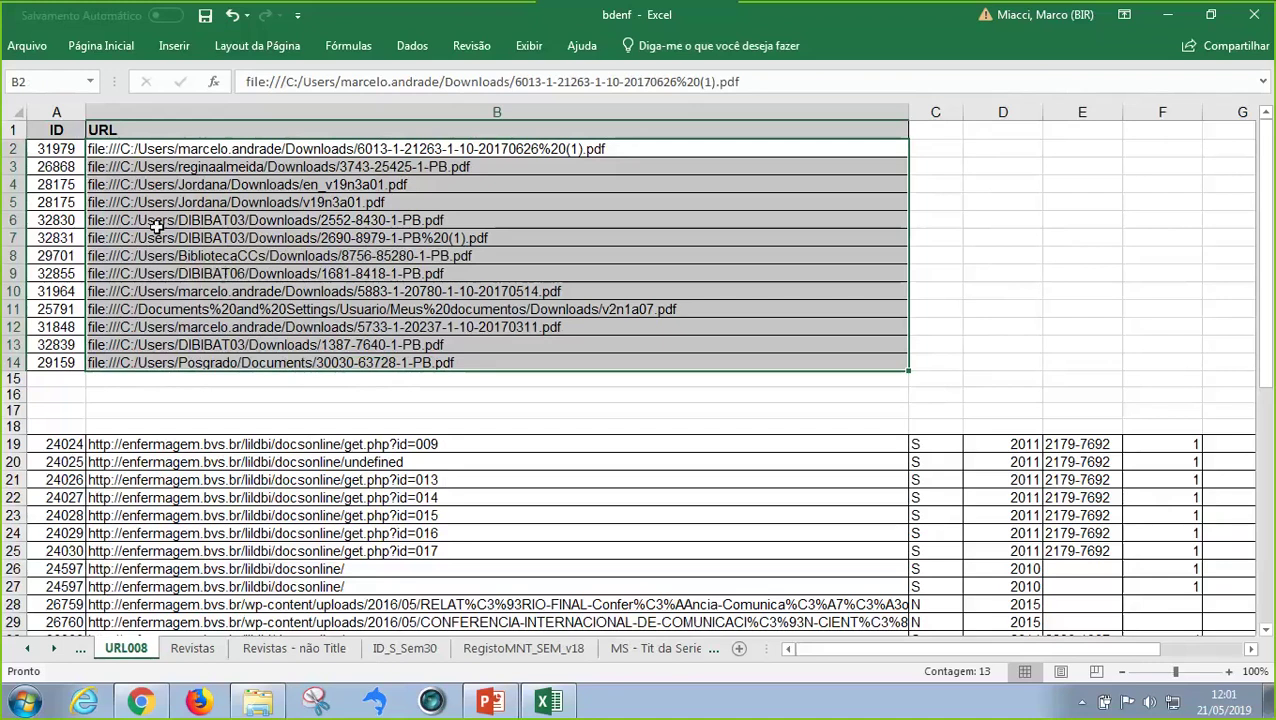
{"action": "double_click", "coordinate": [176, 149]}
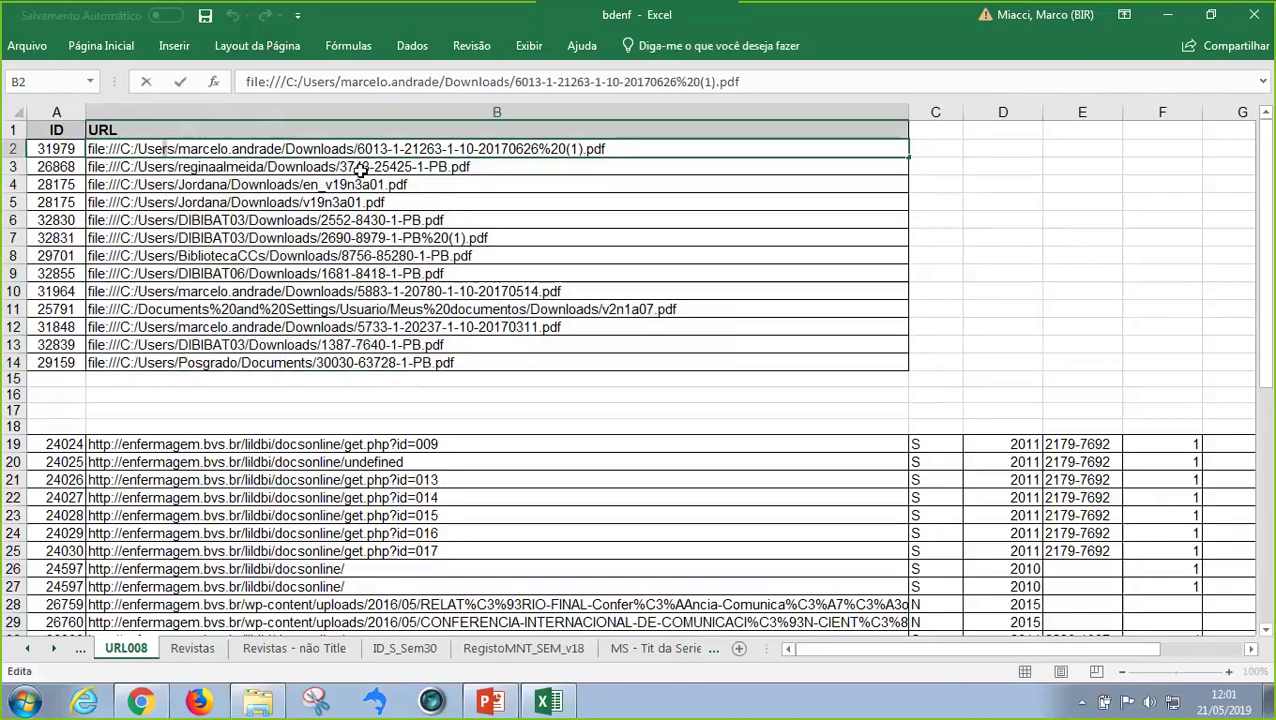
{"action": "key", "text": "Return"}
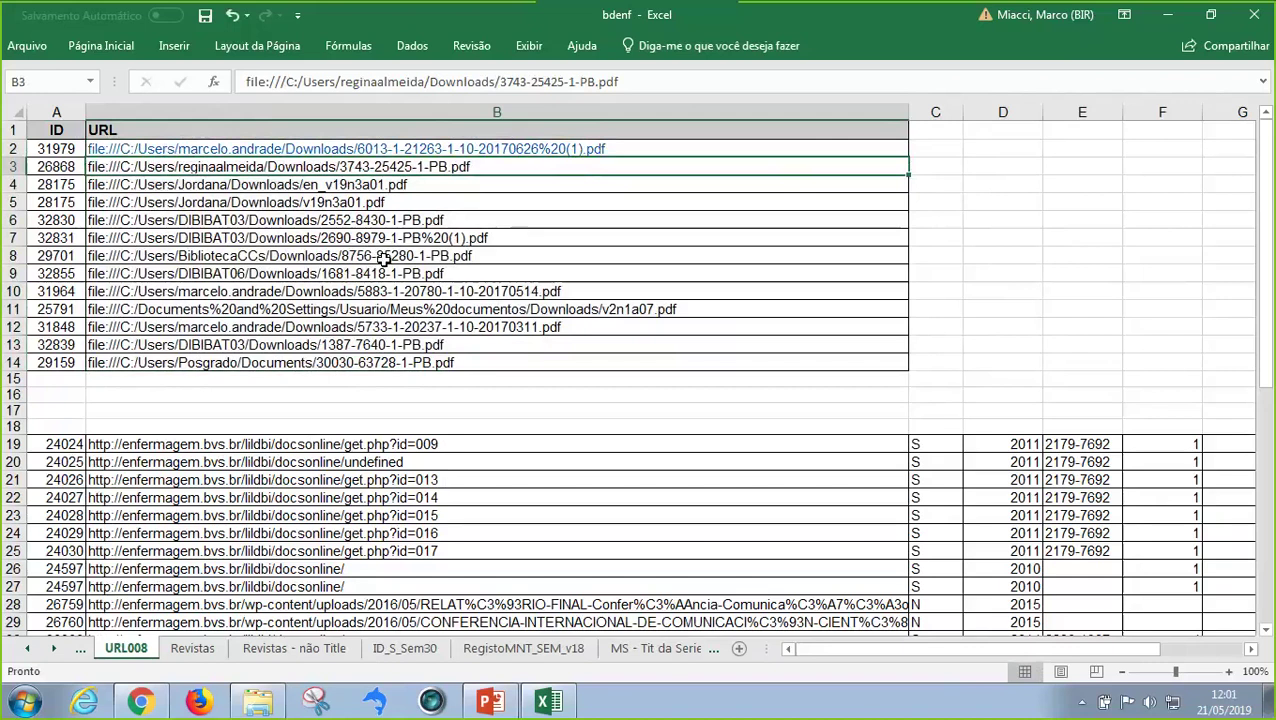
Enter "entrar sem links" in C2 beside the first local file URL and fill it down to C14
{"action": "left_click", "coordinate": [950, 150]}
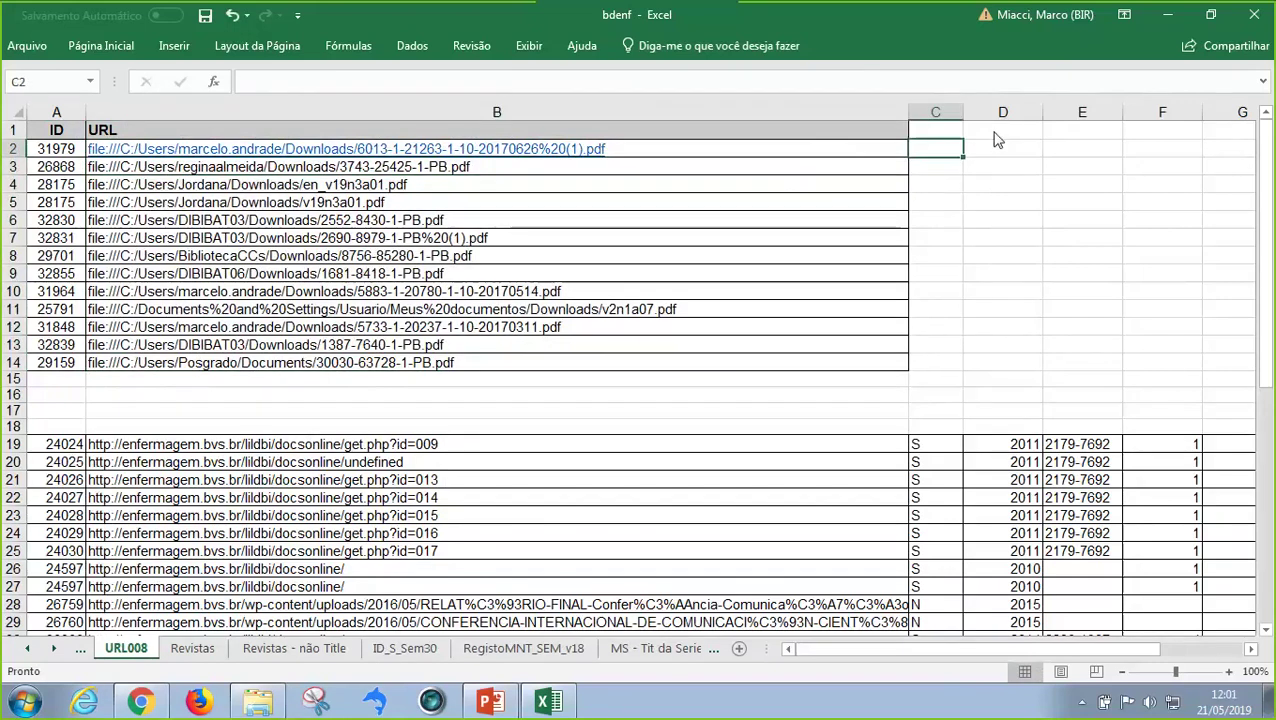
{"action": "type", "text": "se"}
{"action": "key", "text": "BackSpace"}
{"action": "key", "text": "BackSpace"}
{"action": "type", "text": "e"}
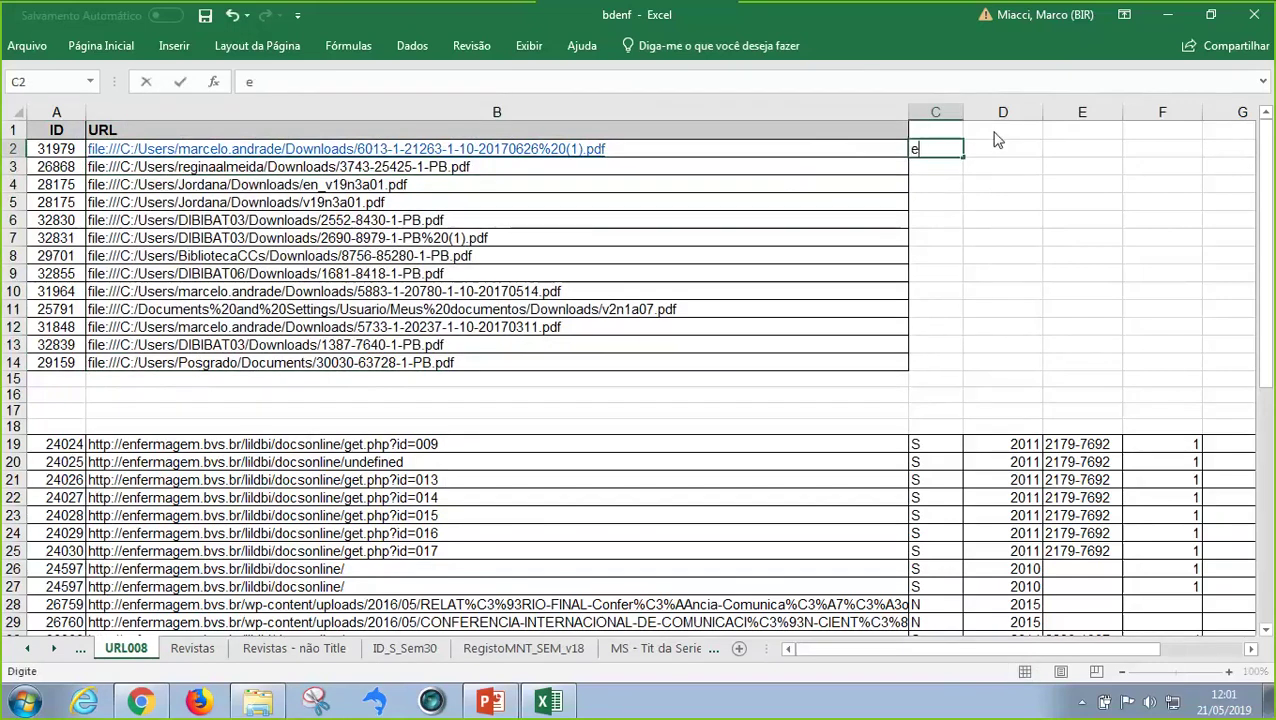
{"action": "type", "text": "nt"}
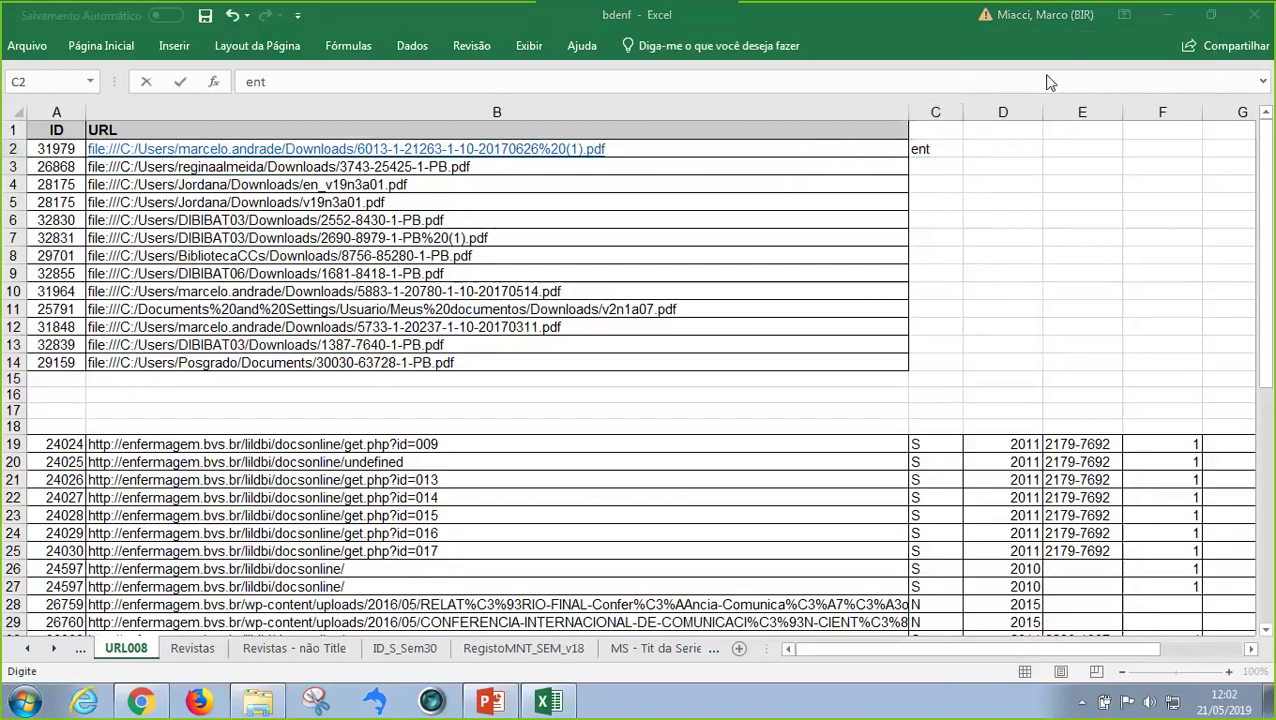
{"action": "left_click", "coordinate": [951, 145]}
{"action": "type", "text": "rar "}
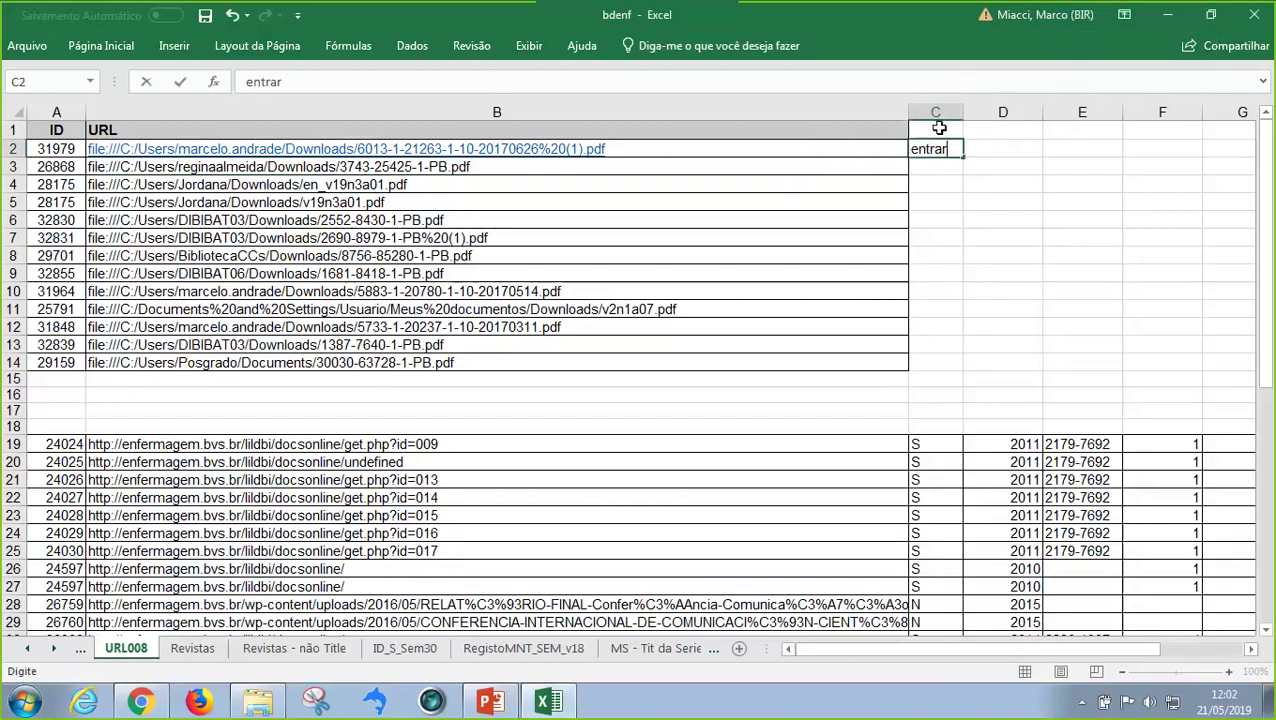
{"action": "type", "text": "sem links"}
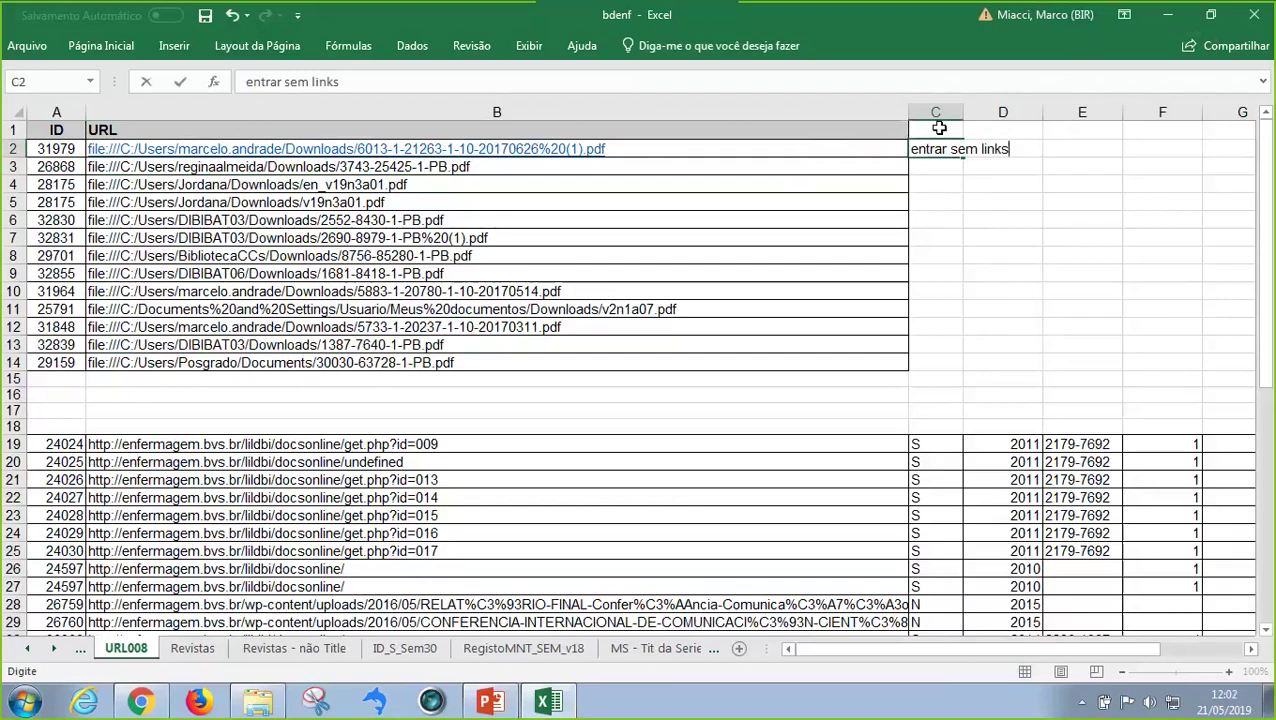
{"action": "key", "text": "Return"}
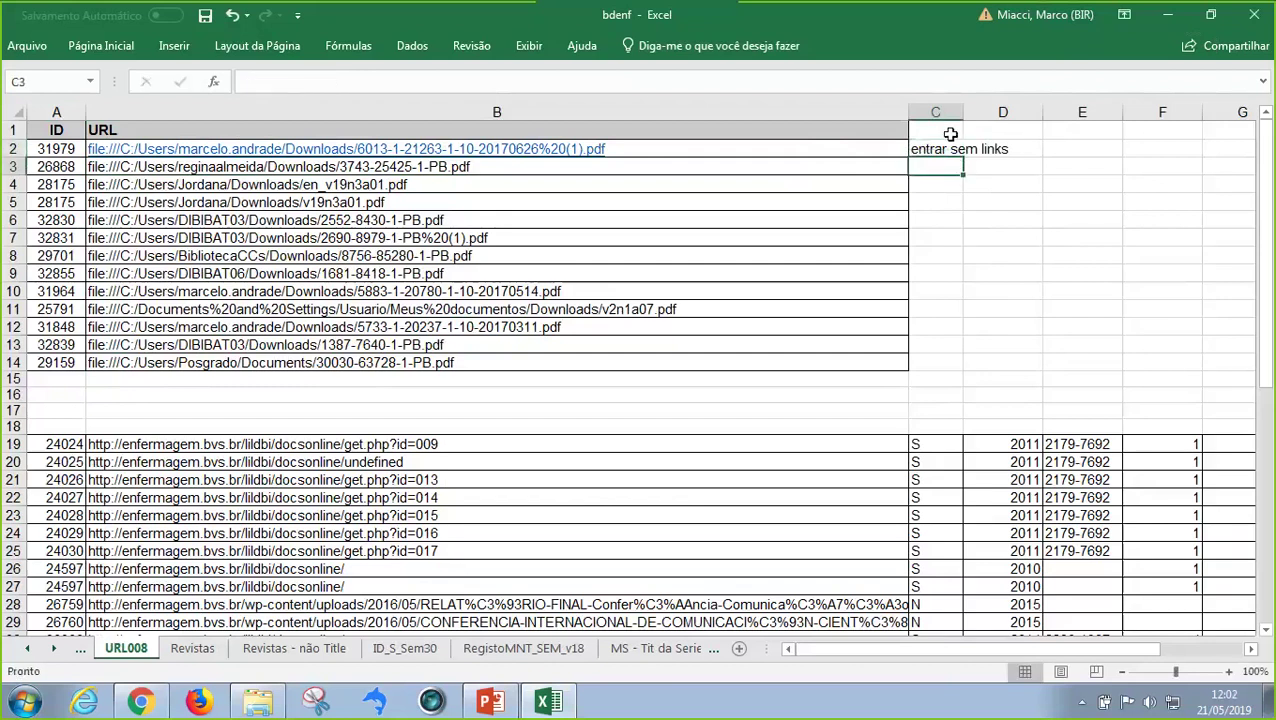
{"action": "left_click", "coordinate": [945, 148]}
{"action": "left_click_drag", "start_coordinate": [963, 157], "coordinate": [950, 366]}
Review the enfermagem.bvs.br URLs in B19:B33 and the type N entries in C28:C29
{"action": "scroll", "coordinate": [759, 396], "scroll_direction": "down", "scroll_amount": 1}
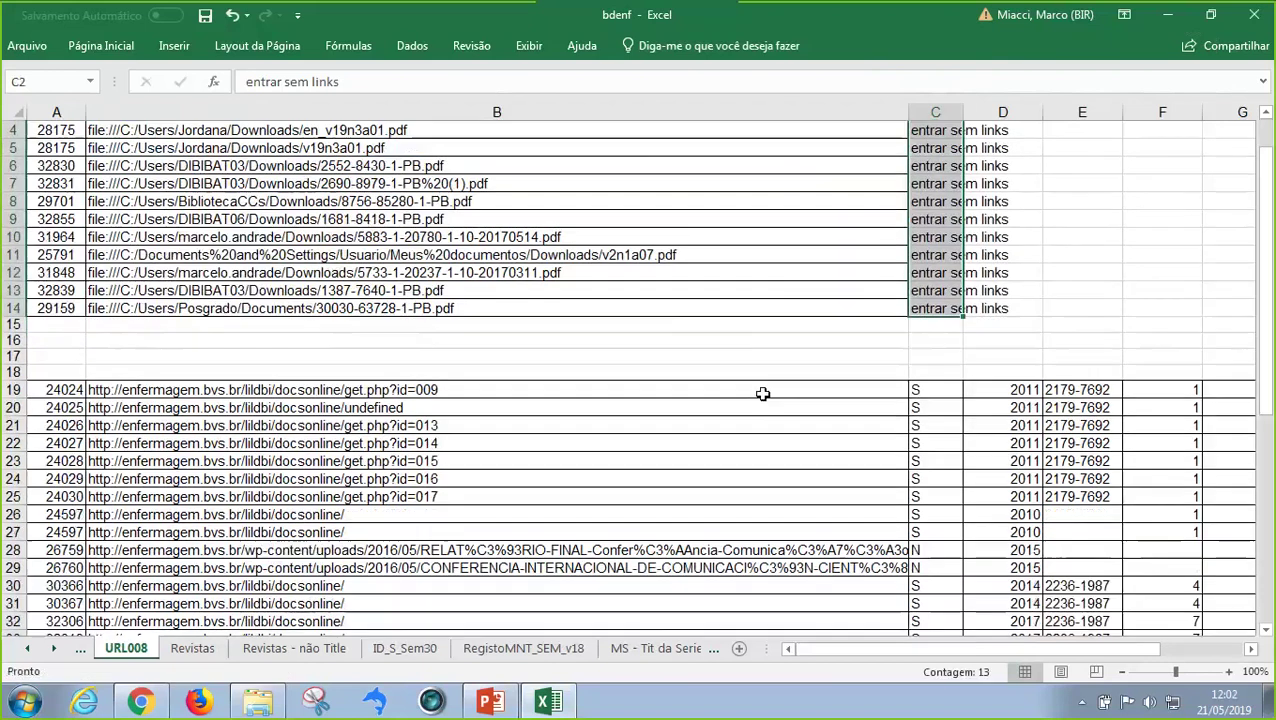
{"action": "scroll", "coordinate": [745, 393], "scroll_direction": "down", "scroll_amount": 1}
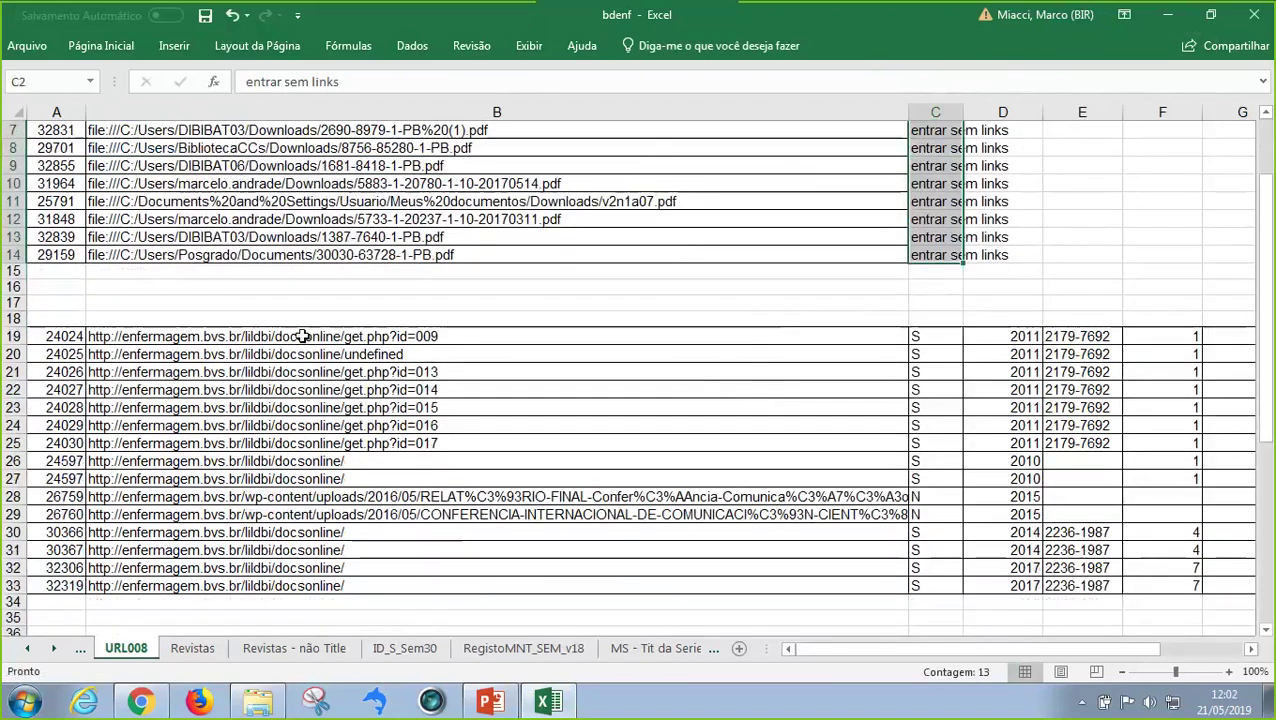
{"action": "left_click_drag", "start_coordinate": [300, 337], "coordinate": [307, 586]}
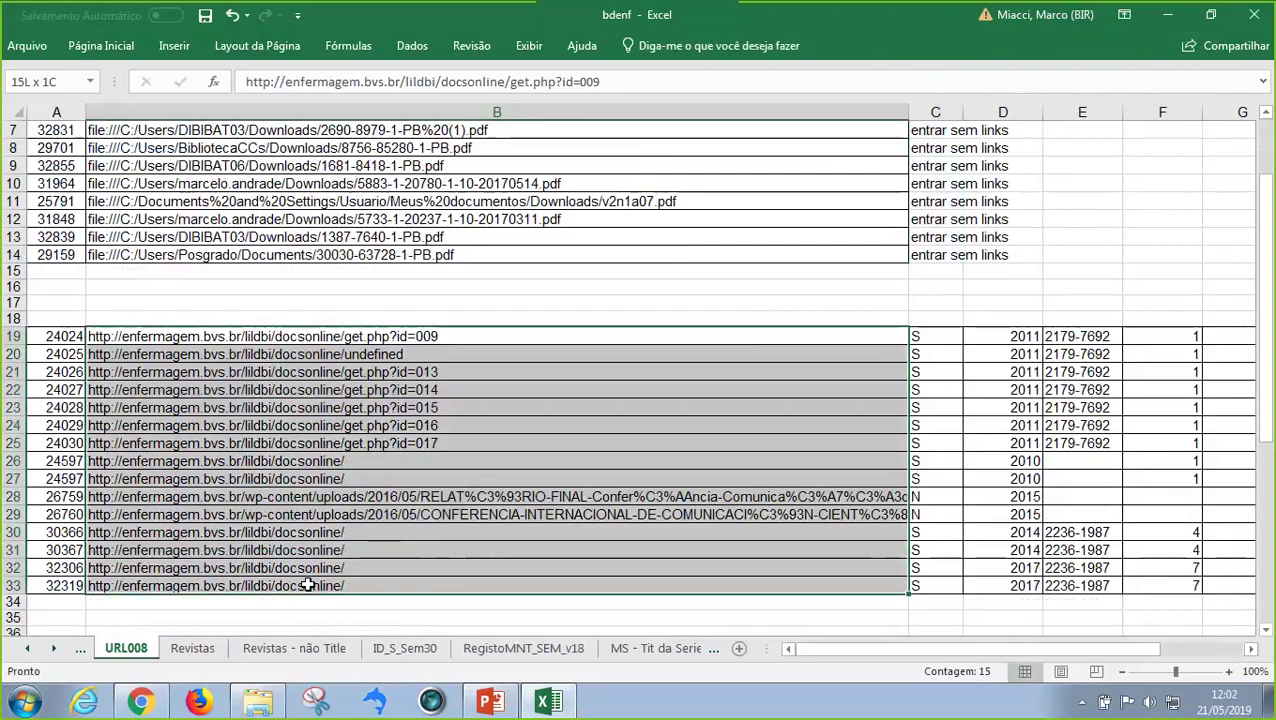
{"action": "left_click_drag", "start_coordinate": [307, 586], "coordinate": [307, 586]}
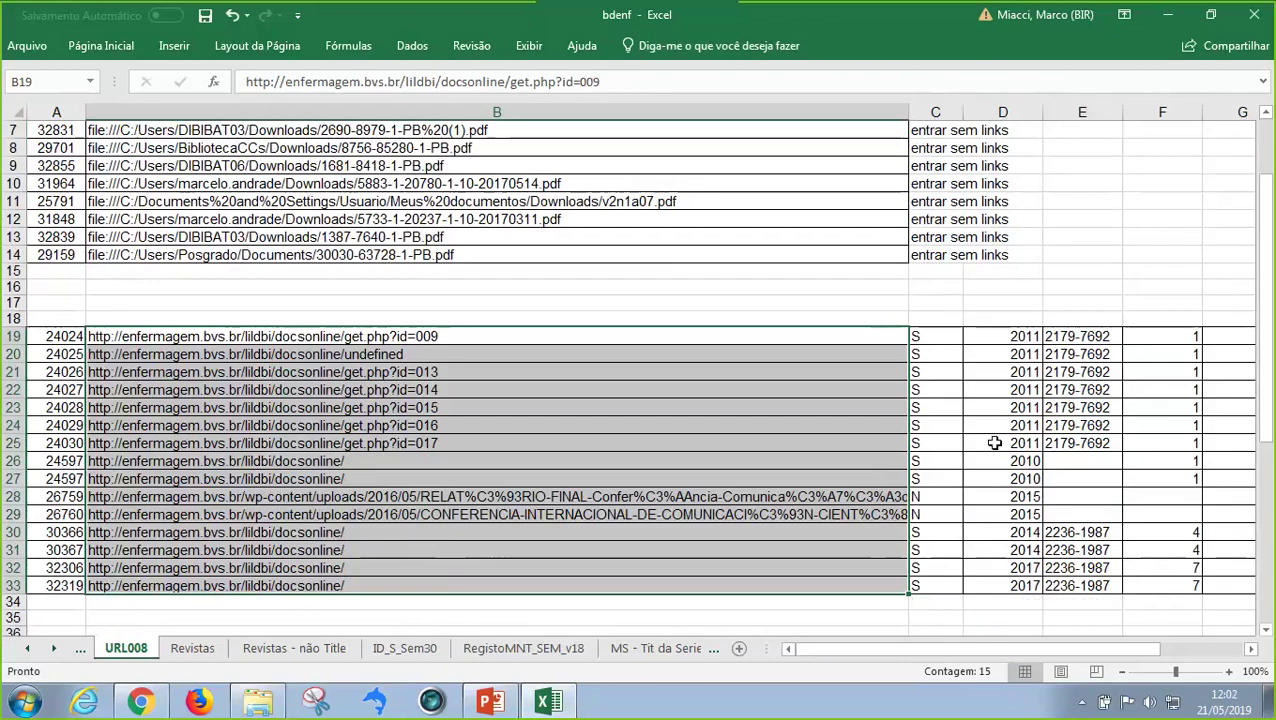
{"action": "left_click_drag", "start_coordinate": [956, 496], "coordinate": [951, 514]}
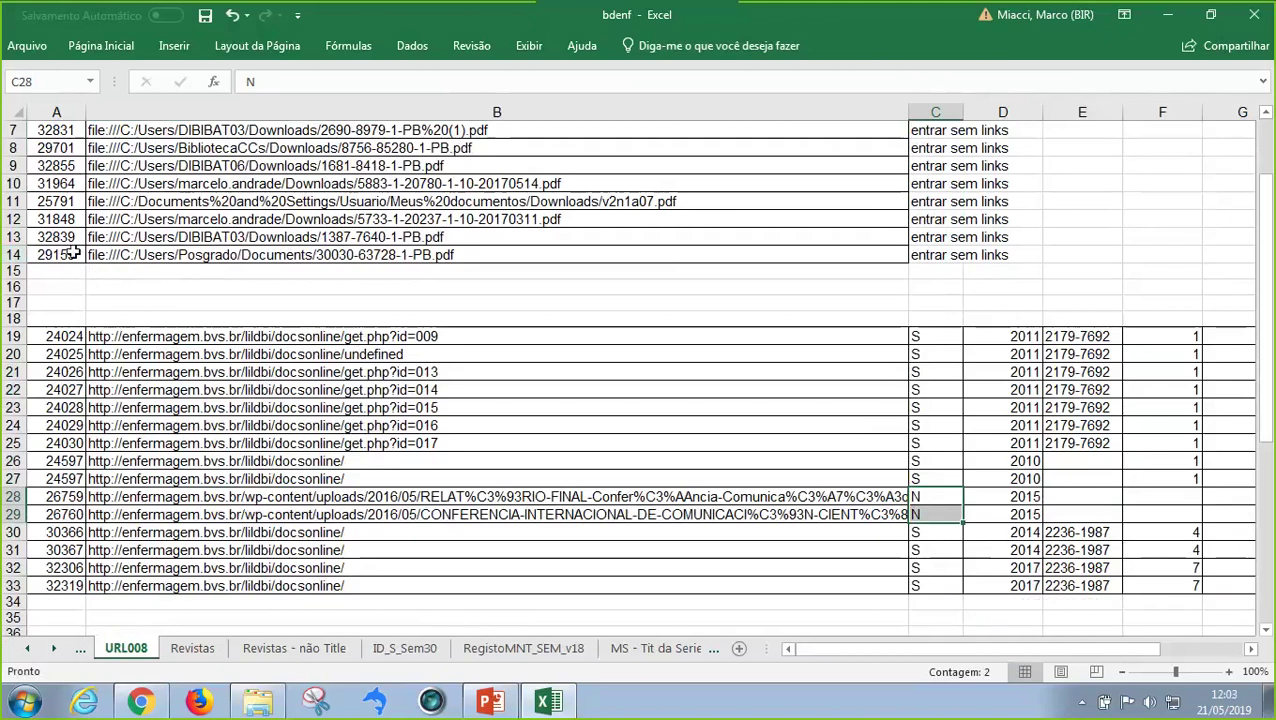
Review the record IDs in A2:A14 and the URL counts listed in rows 40 to 45
{"action": "left_click_drag", "start_coordinate": [73, 254], "coordinate": [60, 148]}
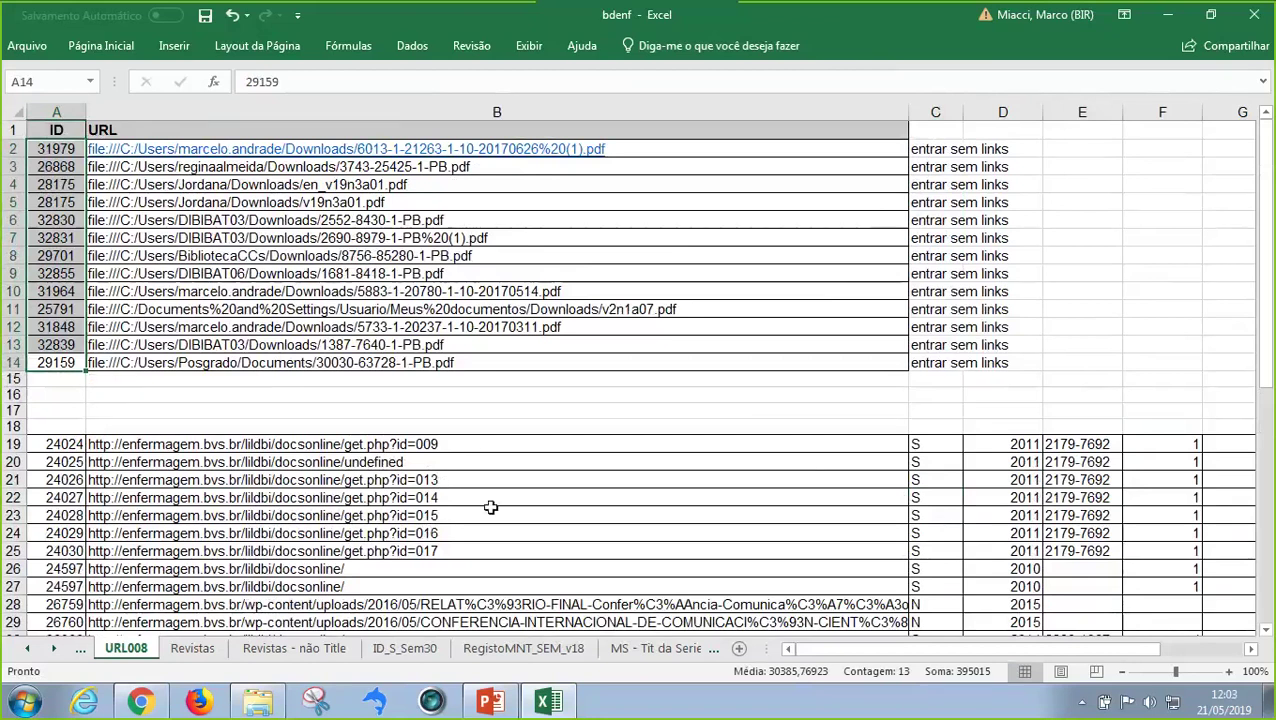
{"action": "scroll", "coordinate": [495, 505], "scroll_direction": "down", "scroll_amount": 5}
{"action": "scroll", "coordinate": [504, 501], "scroll_direction": "down", "scroll_amount": 7}
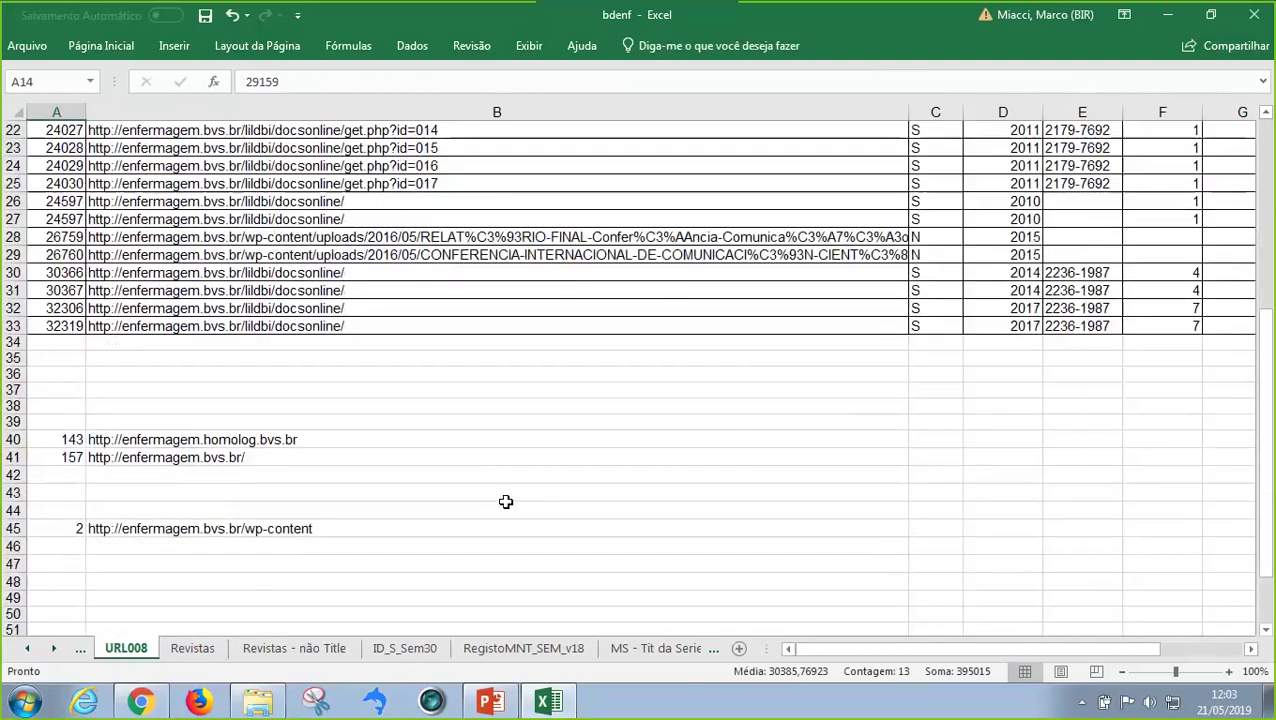
{"action": "scroll", "coordinate": [506, 501], "scroll_direction": "up", "scroll_amount": 5}
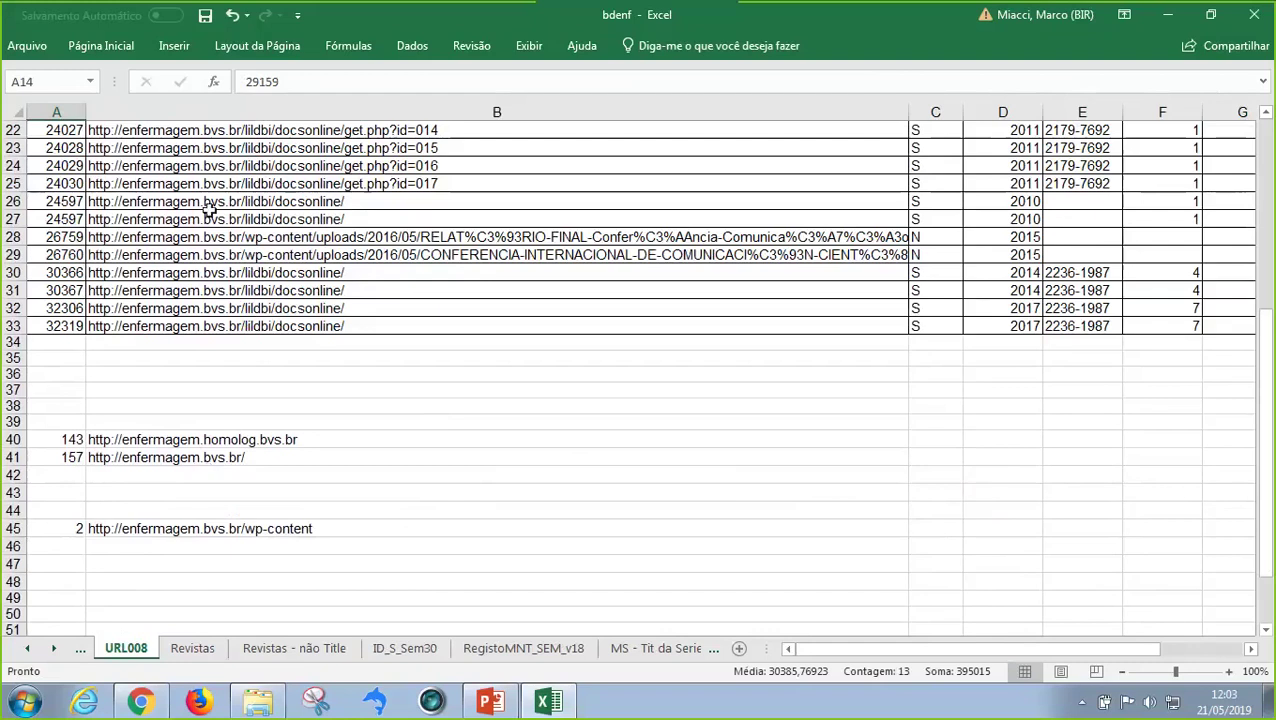
{"action": "left_click", "coordinate": [63, 438]}
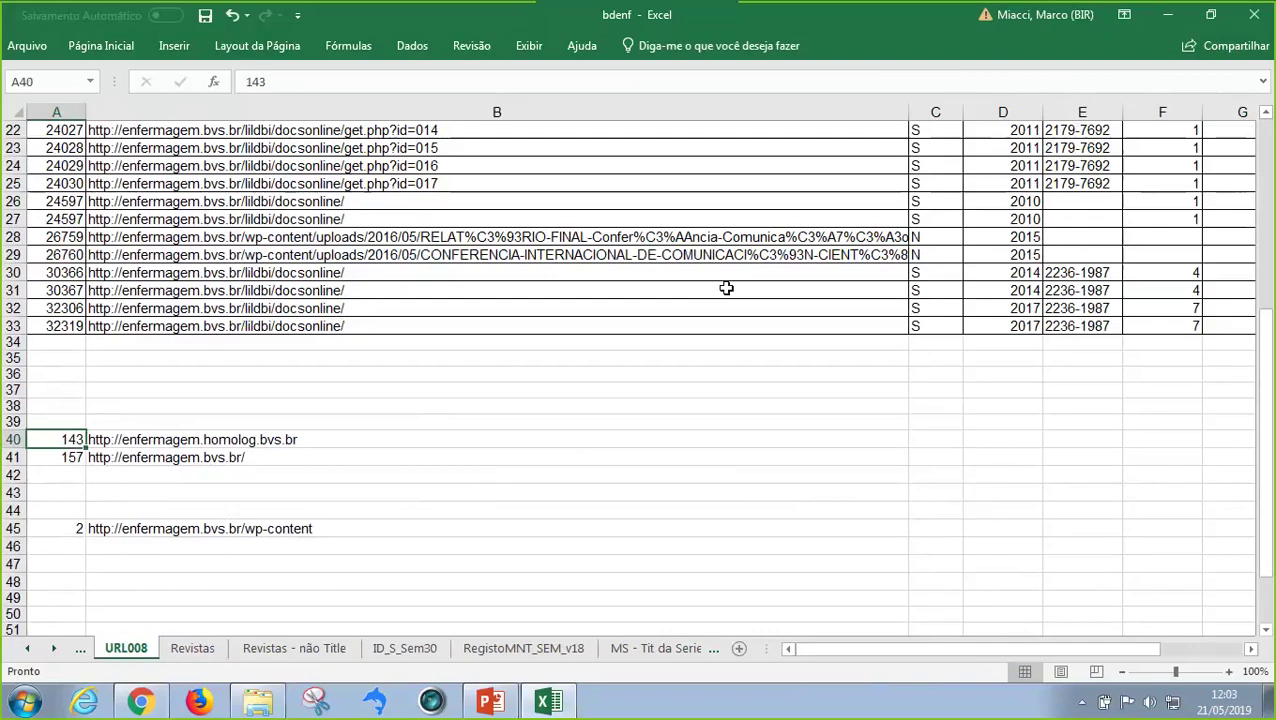
{"action": "scroll", "coordinate": [795, 228], "scroll_direction": "up", "scroll_amount": 2}
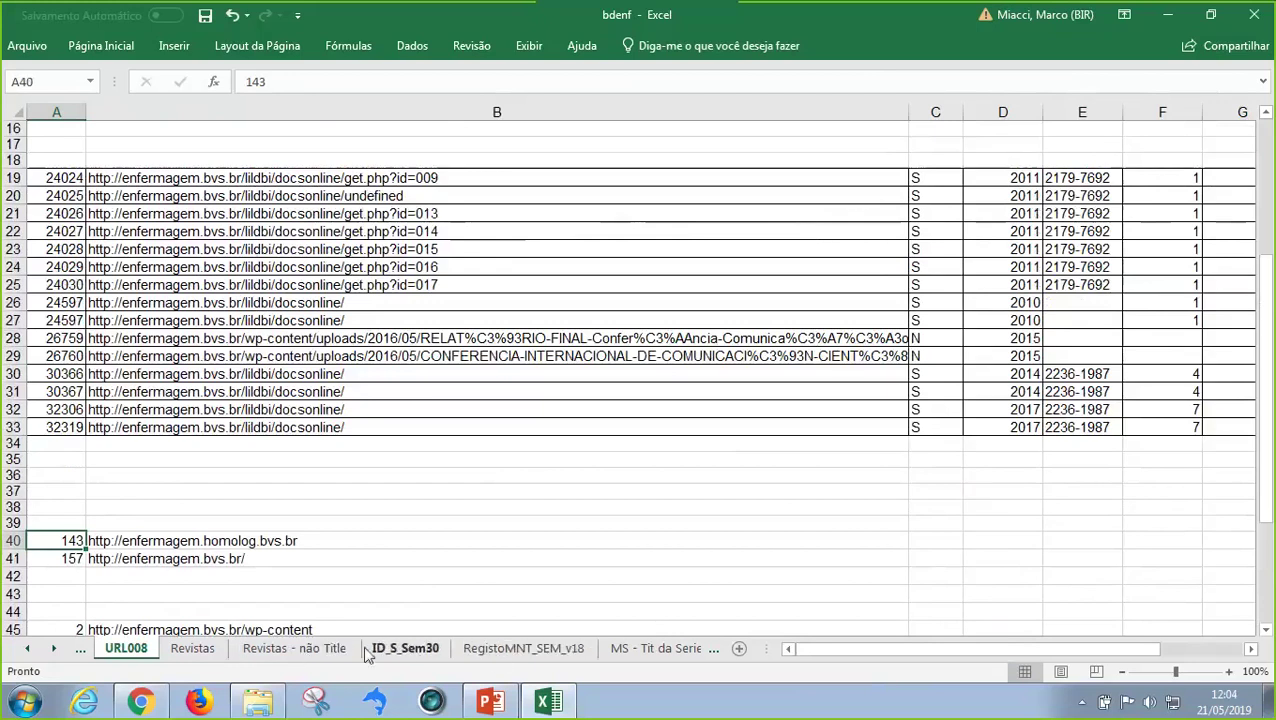
Move the RegistoMNT_SEM_v18 sheet to the start of the workbook, before Tipo de literatura 5
{"action": "left_click", "coordinate": [423, 650]}
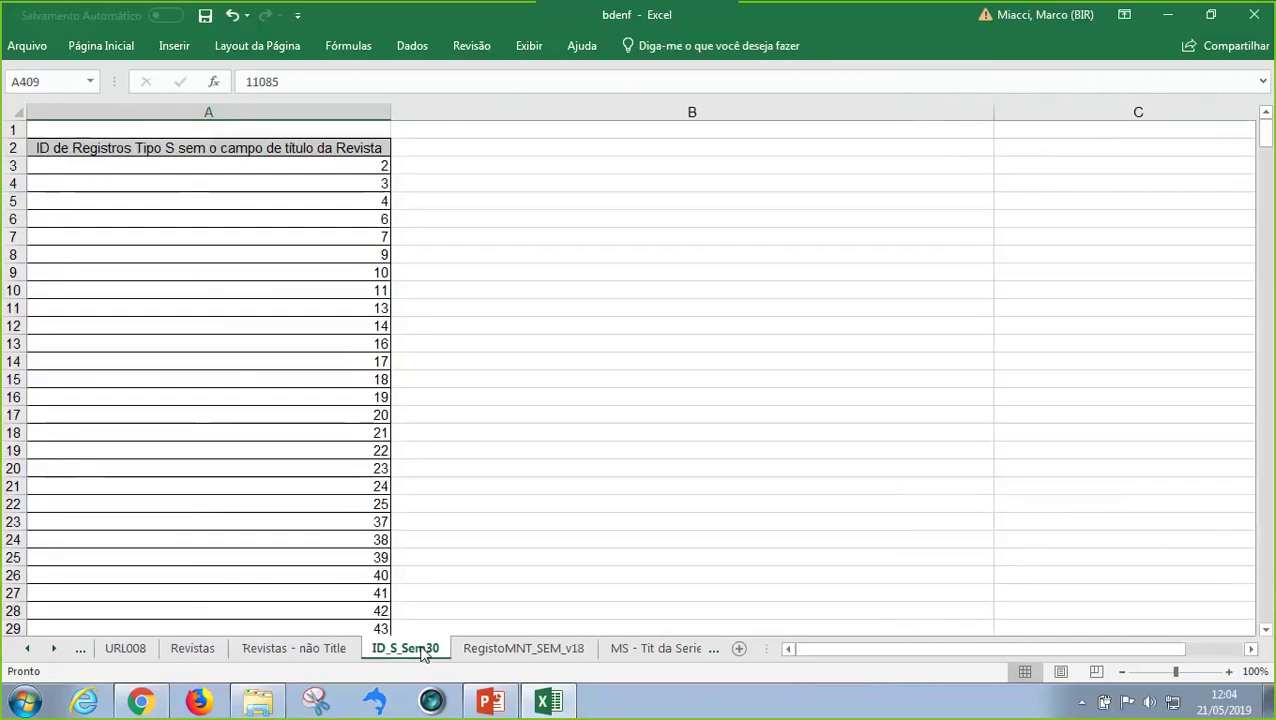
{"action": "left_click", "coordinate": [333, 651]}
{"action": "left_click", "coordinate": [553, 650]}
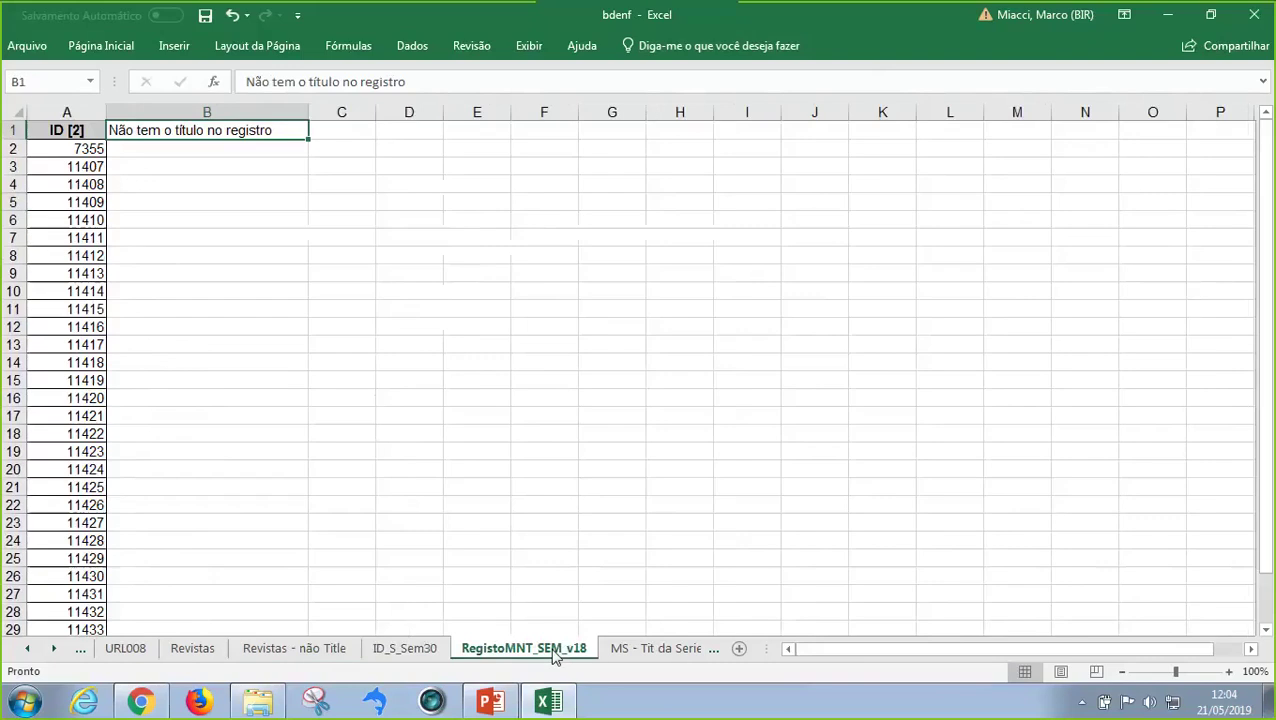
{"action": "left_click", "coordinate": [83, 650]}
{"action": "left_click", "coordinate": [83, 650]}
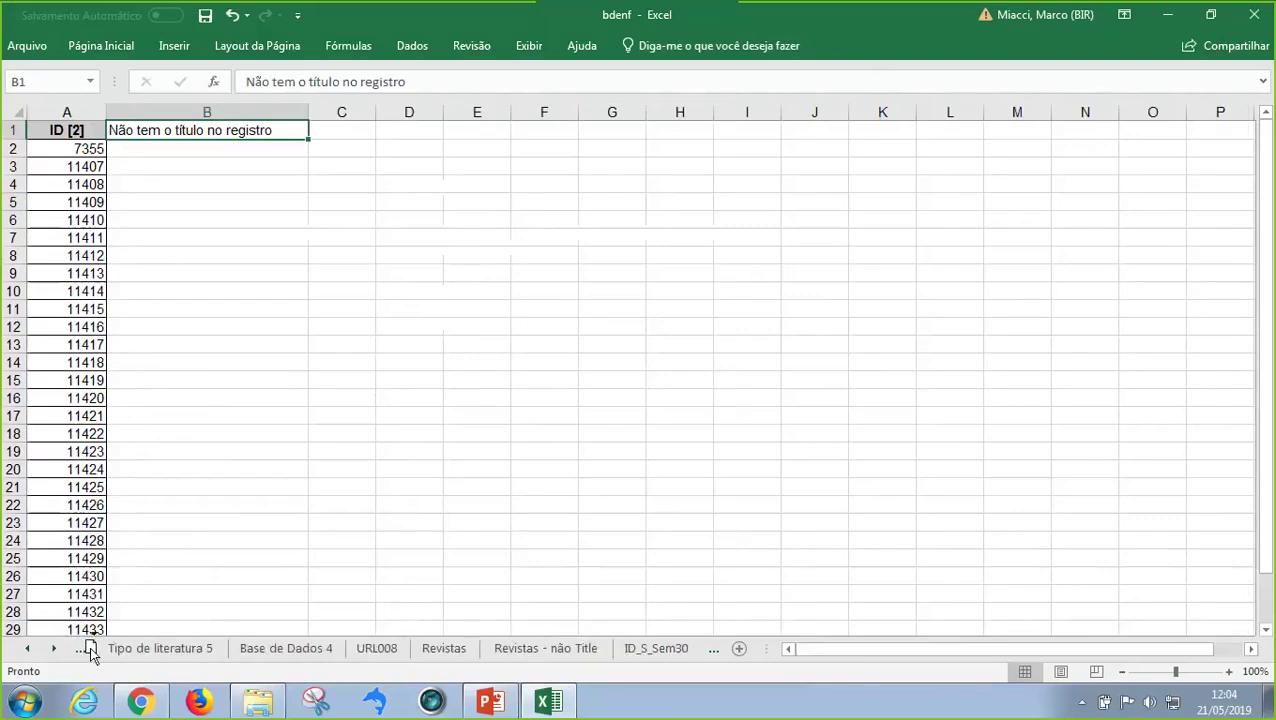
{"action": "left_click", "coordinate": [85, 649]}
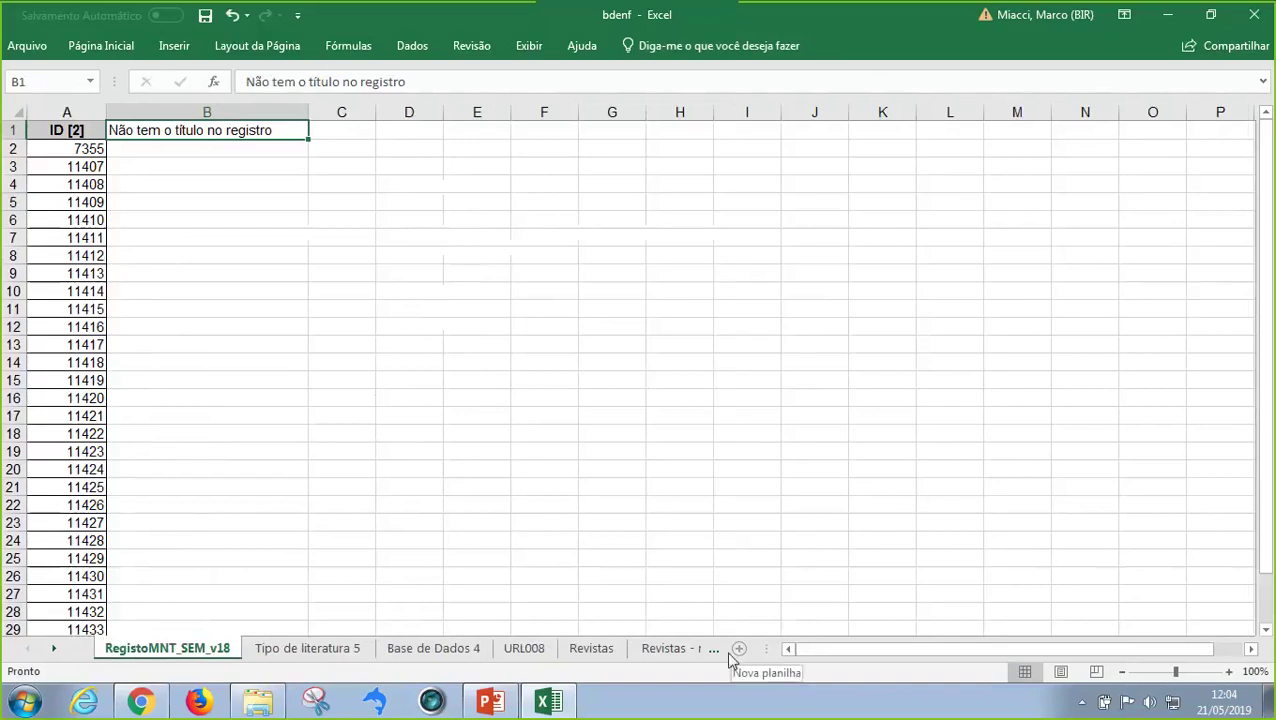
Look through the Revistas - não Title and MS - Tit da Serie 30 sheets, and return to ID_S_Sem30
{"action": "left_click", "coordinate": [692, 650]}
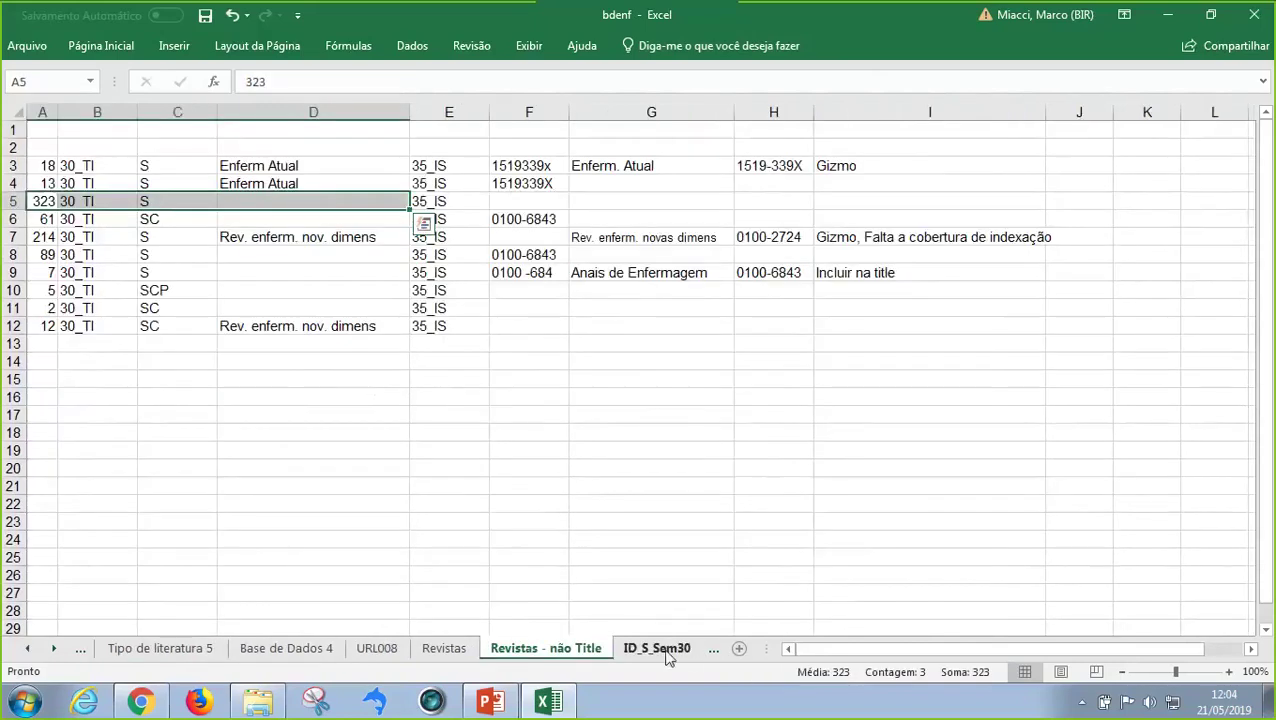
{"action": "left_click", "coordinate": [669, 652]}
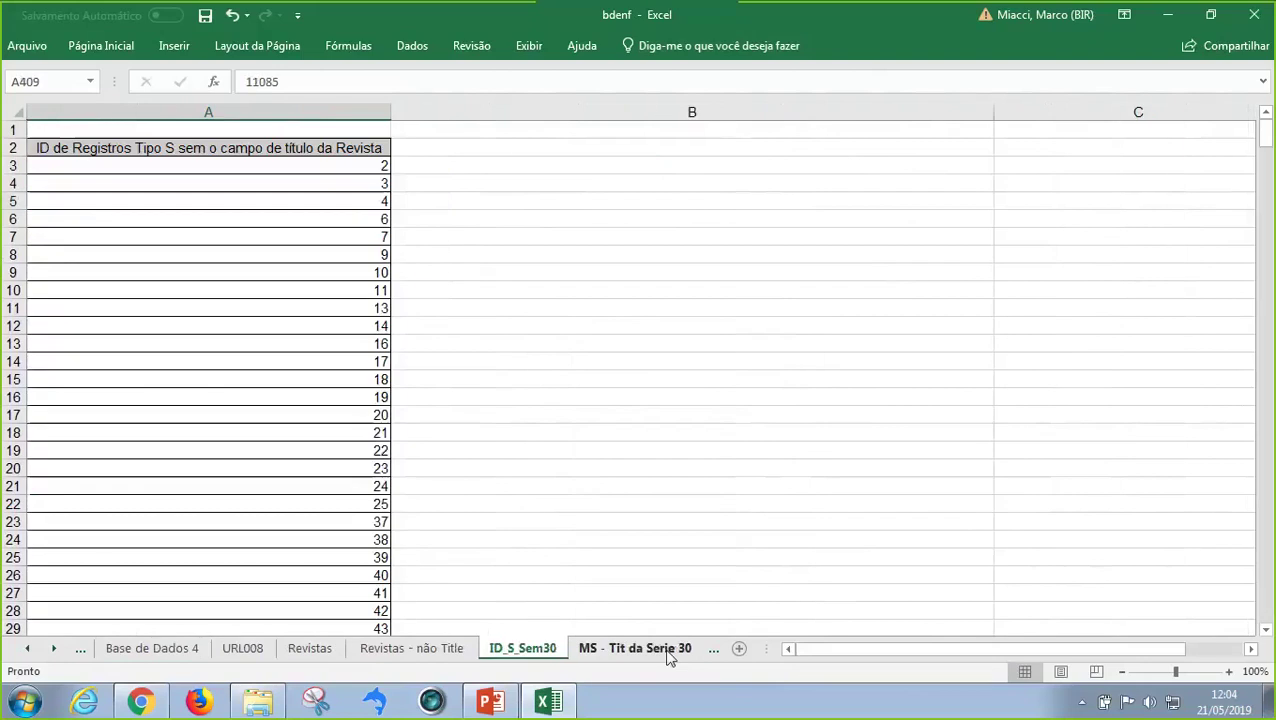
{"action": "left_click", "coordinate": [590, 652]}
{"action": "left_click", "coordinate": [405, 649]}
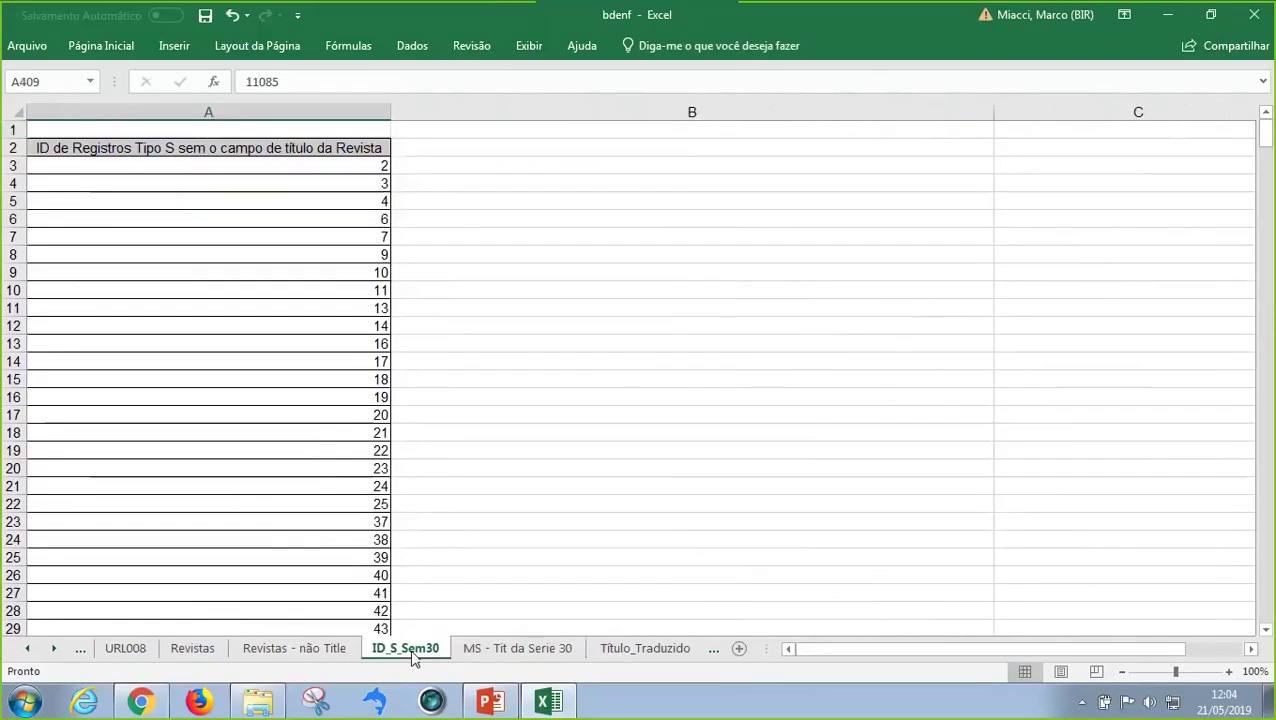
Move the ID_S_Sem30 sheet to directly after RegistoMNT_SEM_v18, before Tipo de literatura 5
{"action": "left_click", "coordinate": [78, 648]}
{"action": "left_click", "coordinate": [74, 648]}
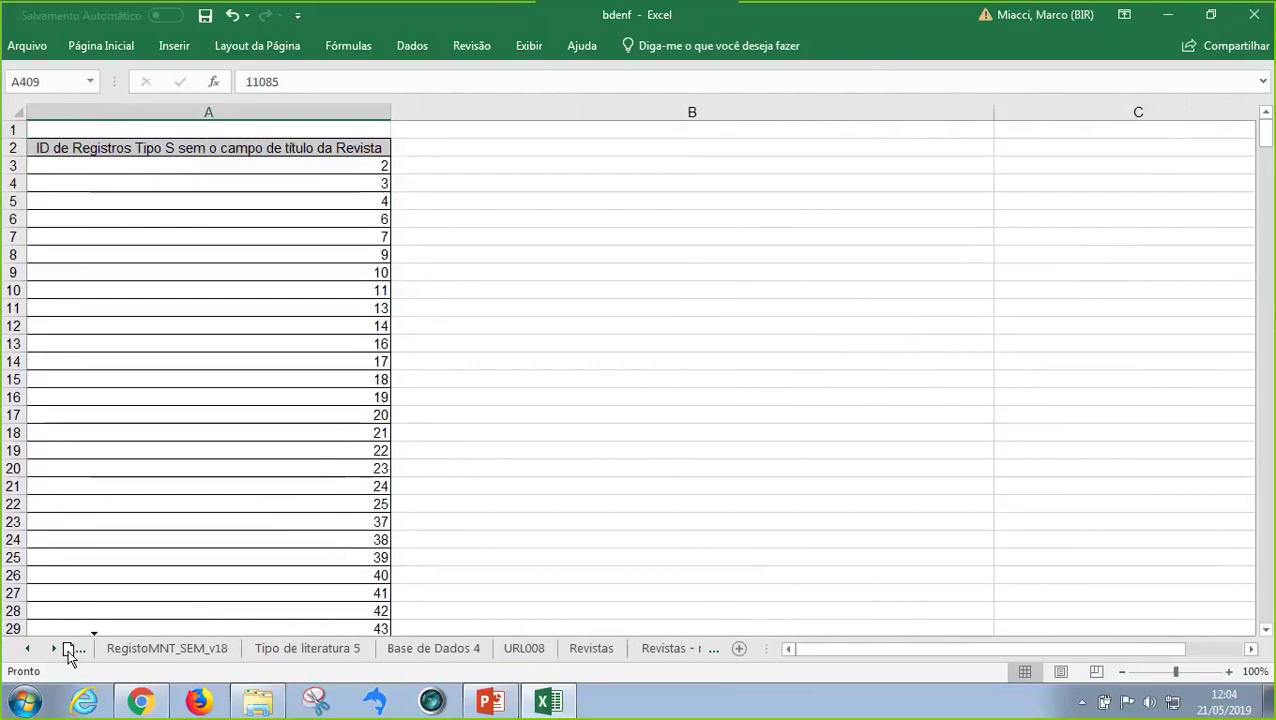
{"action": "left_click_drag", "start_coordinate": [201, 664], "coordinate": [250, 652]}
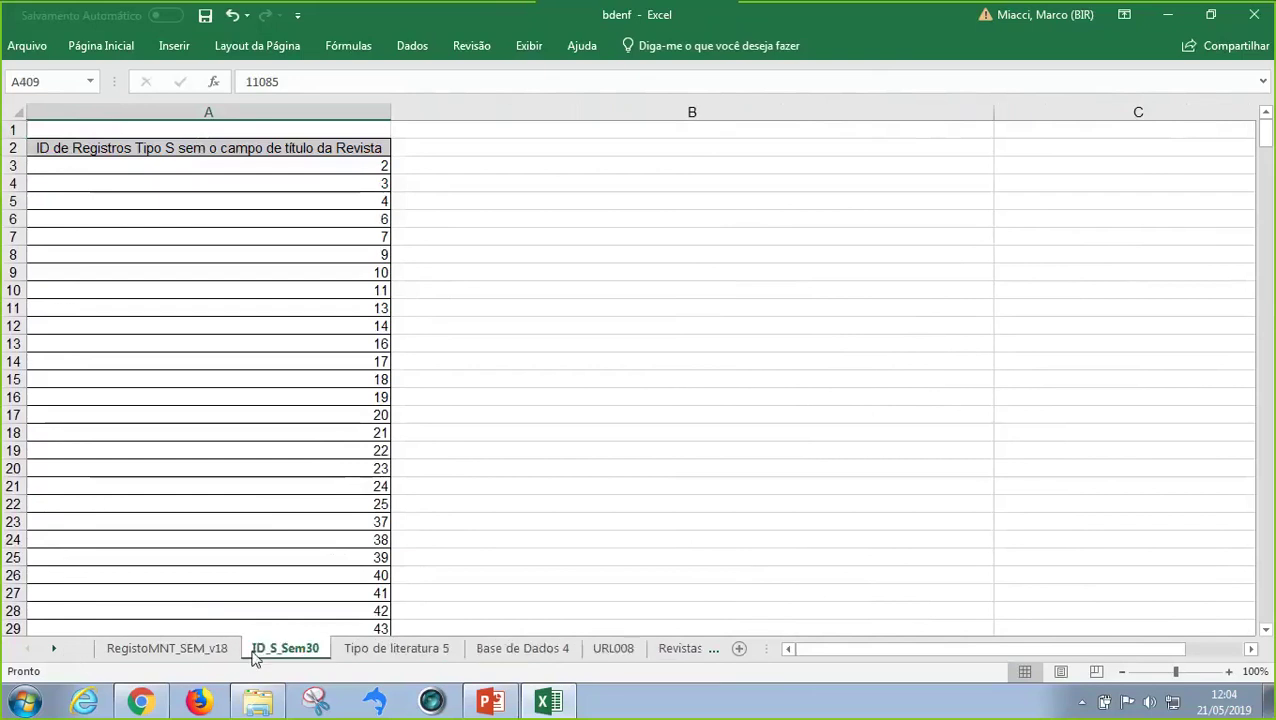
Return to the RegistoMNT_SEM_v18 sheet and review the first IDs of records without a title, in A2:A4
{"action": "left_click", "coordinate": [226, 650]}
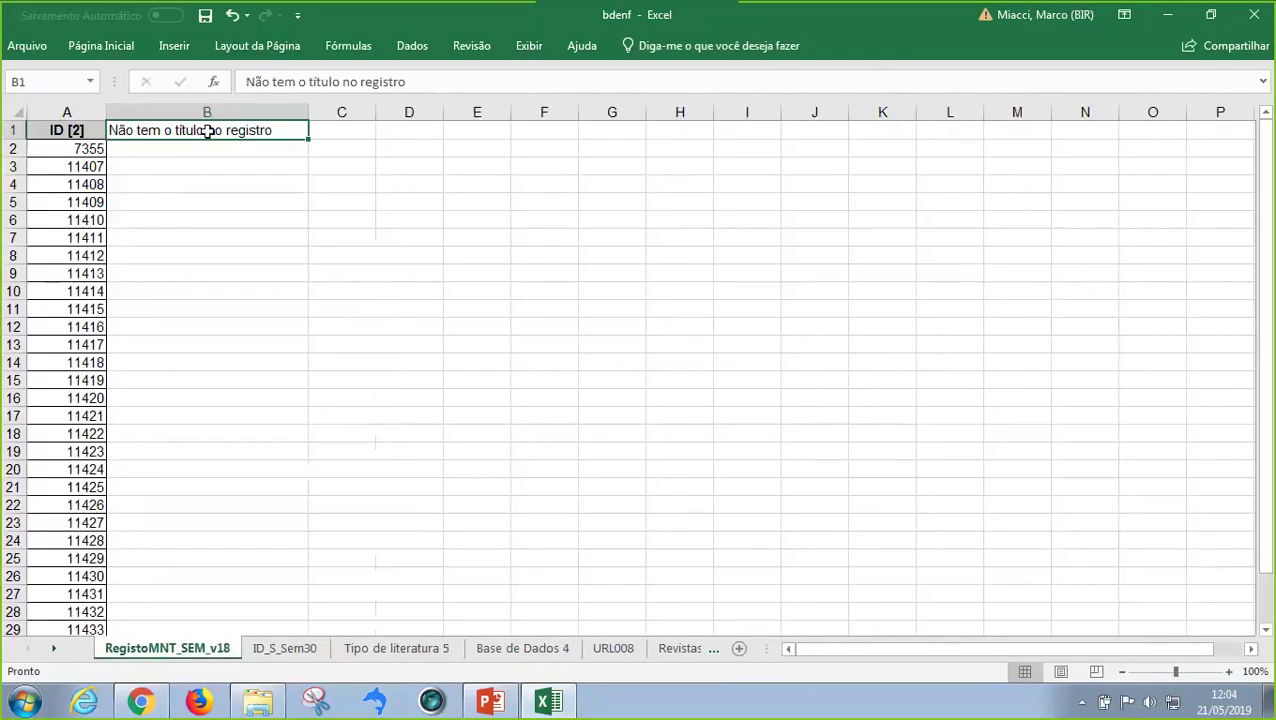
{"action": "left_click", "coordinate": [84, 150]}
{"action": "left_click", "coordinate": [88, 166]}
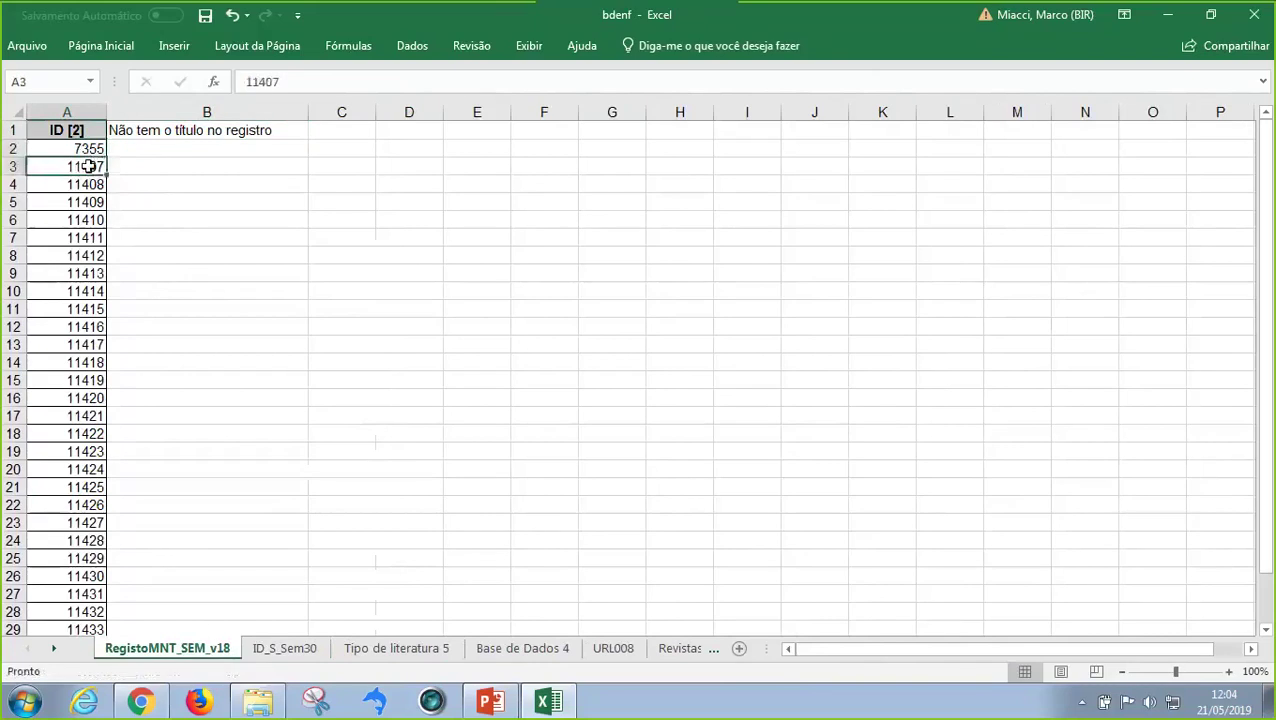
{"action": "left_click", "coordinate": [89, 184]}
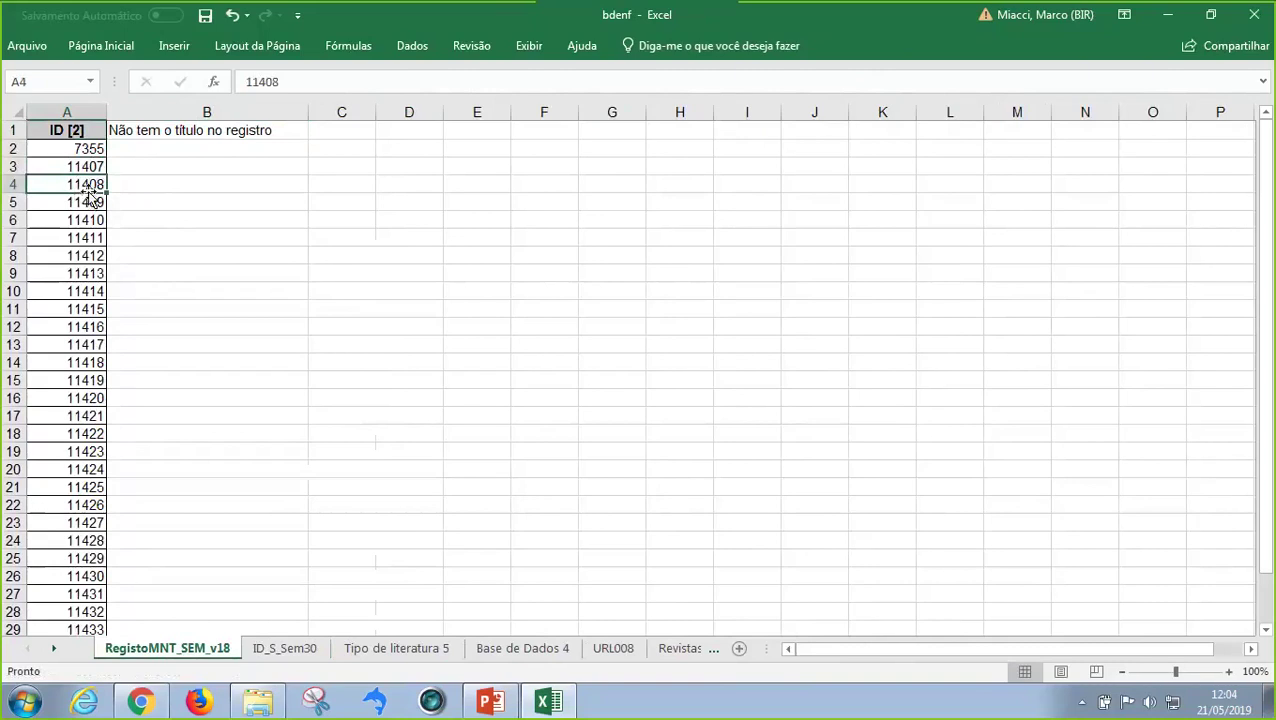
{"action": "left_click", "coordinate": [72, 148]}
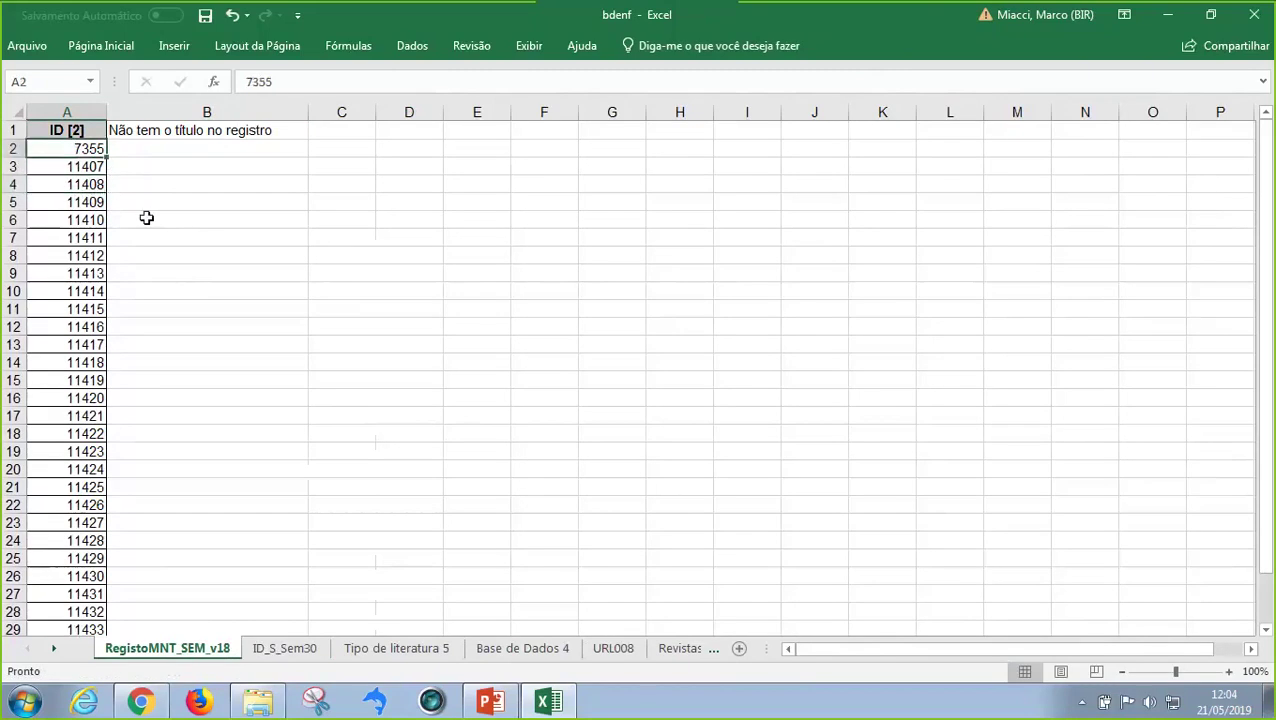
Review the consecutive record IDs in A3:A11 and look through the rest of the list down to row 31
{"action": "left_click_drag", "start_coordinate": [94, 168], "coordinate": [91, 308]}
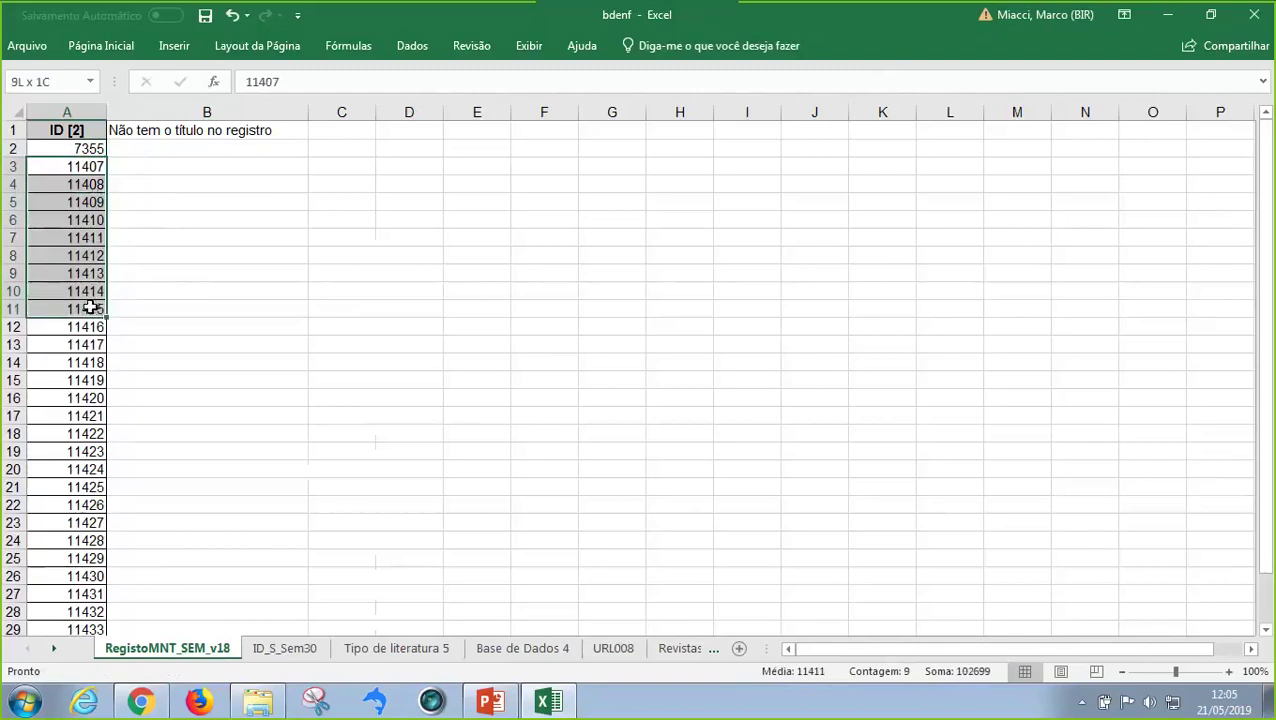
{"action": "left_click_drag", "start_coordinate": [91, 308], "coordinate": [91, 313]}
{"action": "left_click_drag", "start_coordinate": [91, 313], "coordinate": [91, 314]}
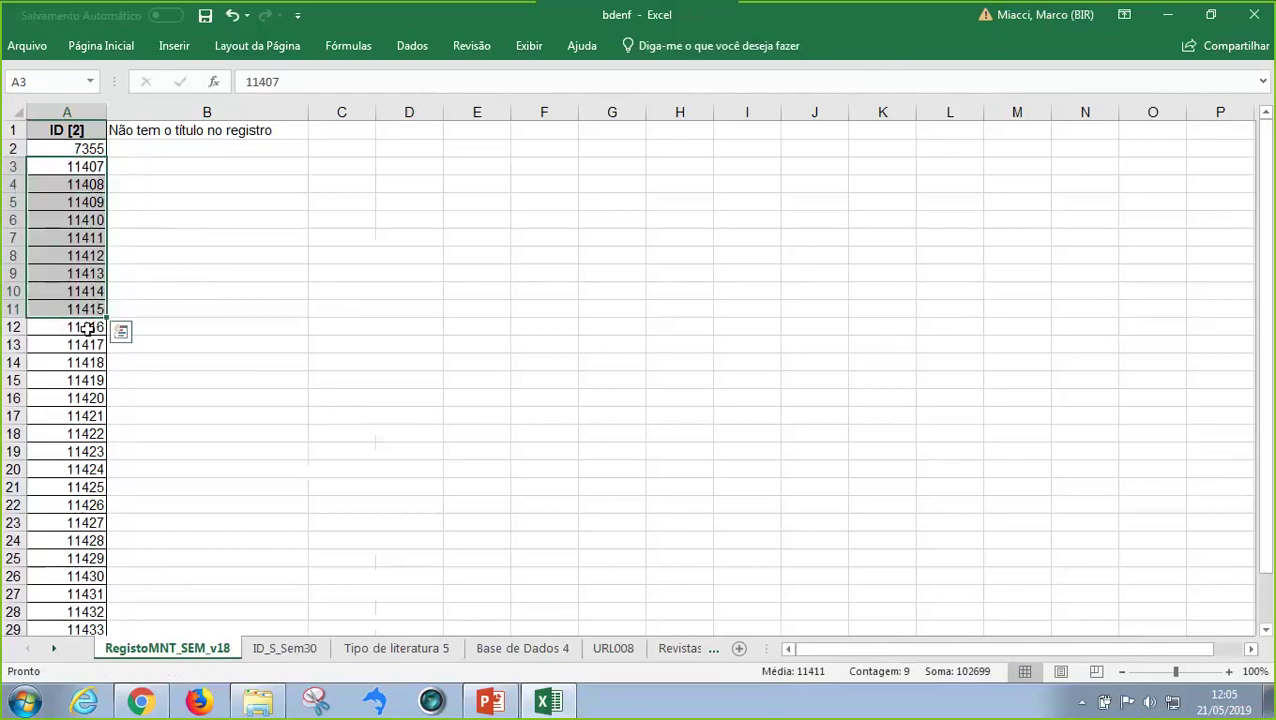
{"action": "scroll", "coordinate": [88, 328], "scroll_direction": "down", "scroll_amount": 2}
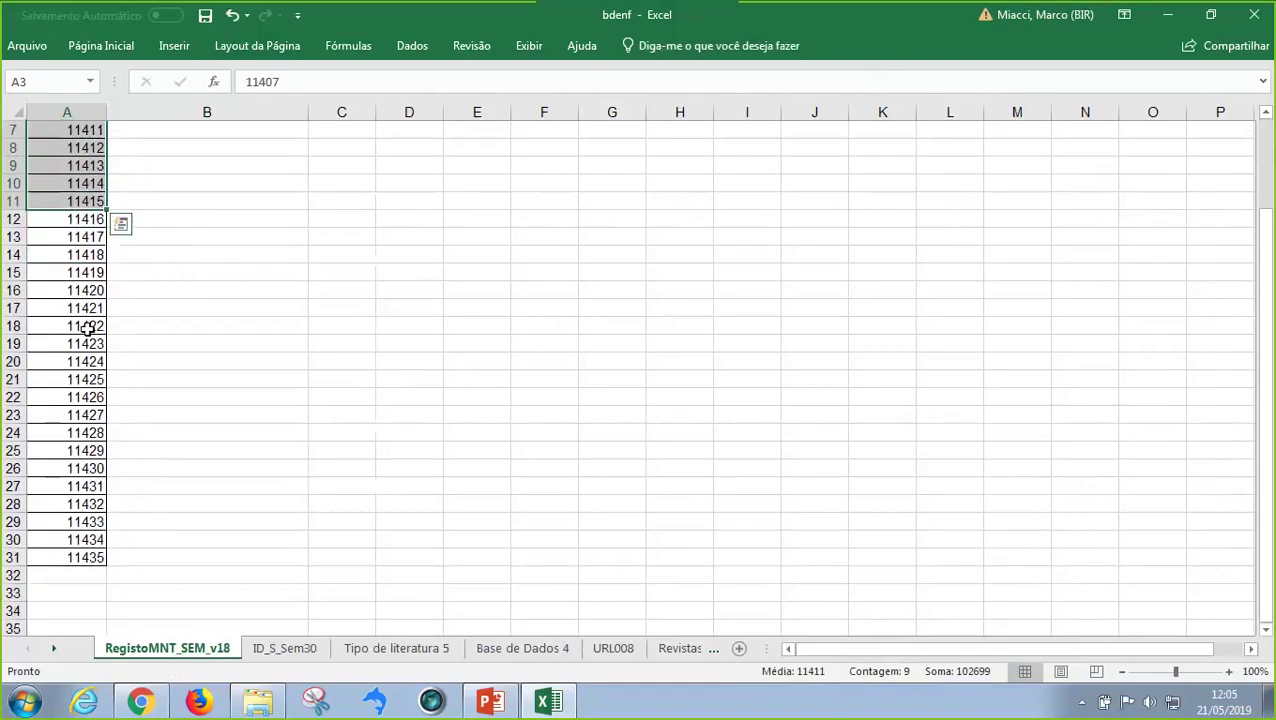
{"action": "scroll", "coordinate": [88, 328], "scroll_direction": "up", "scroll_amount": 2}
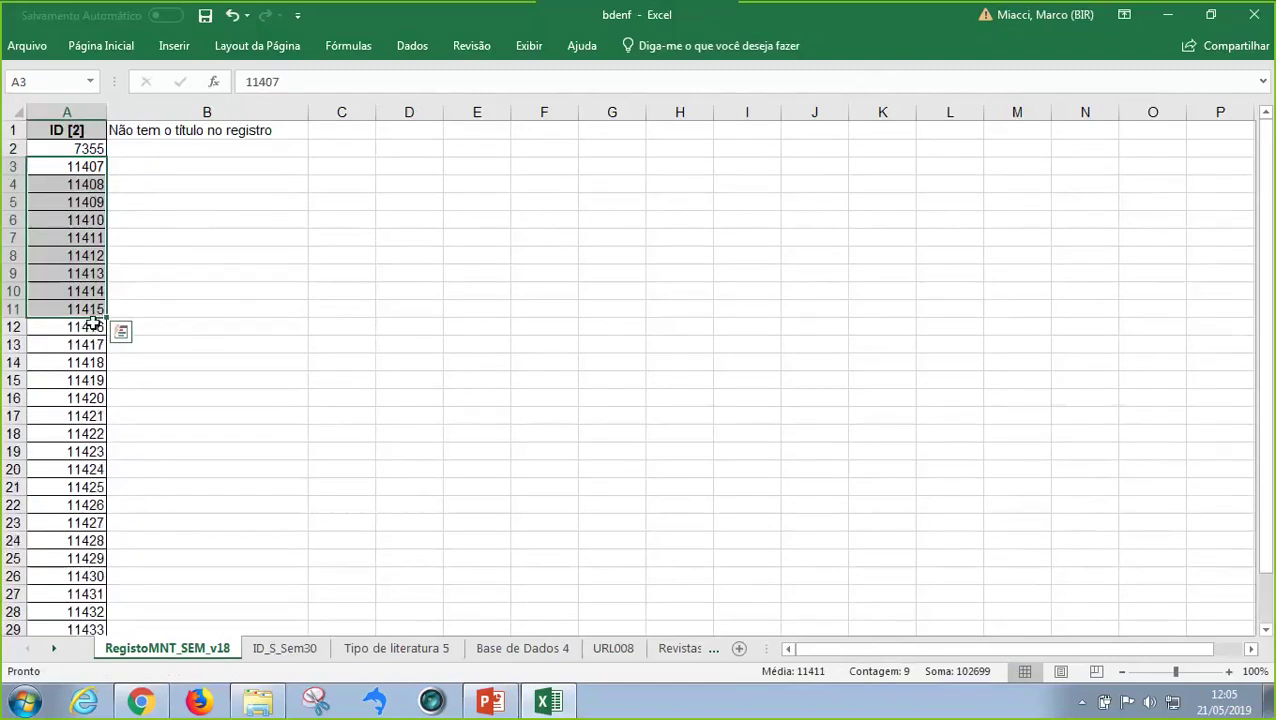
{"action": "left_click", "coordinate": [197, 160]}
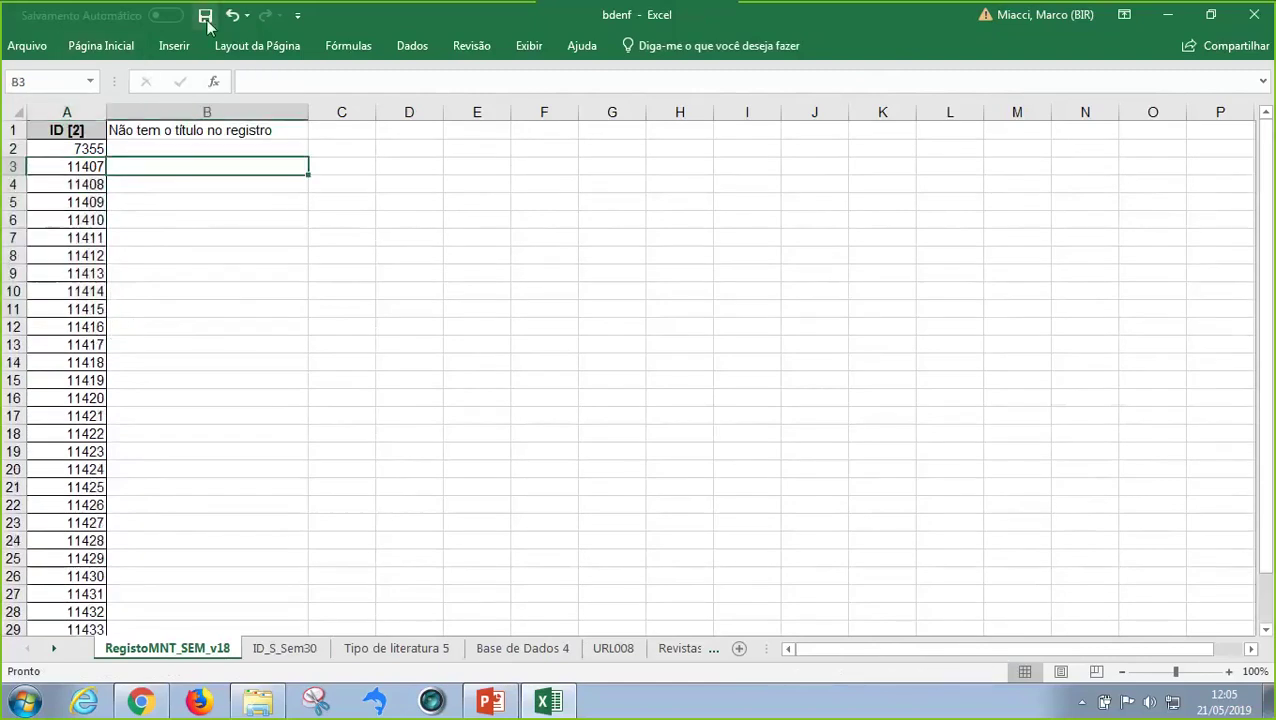
Review the IDs of type S records without a journal title in A3:A29 of the ID_S_Sem30 sheet
{"action": "left_click", "coordinate": [286, 650]}
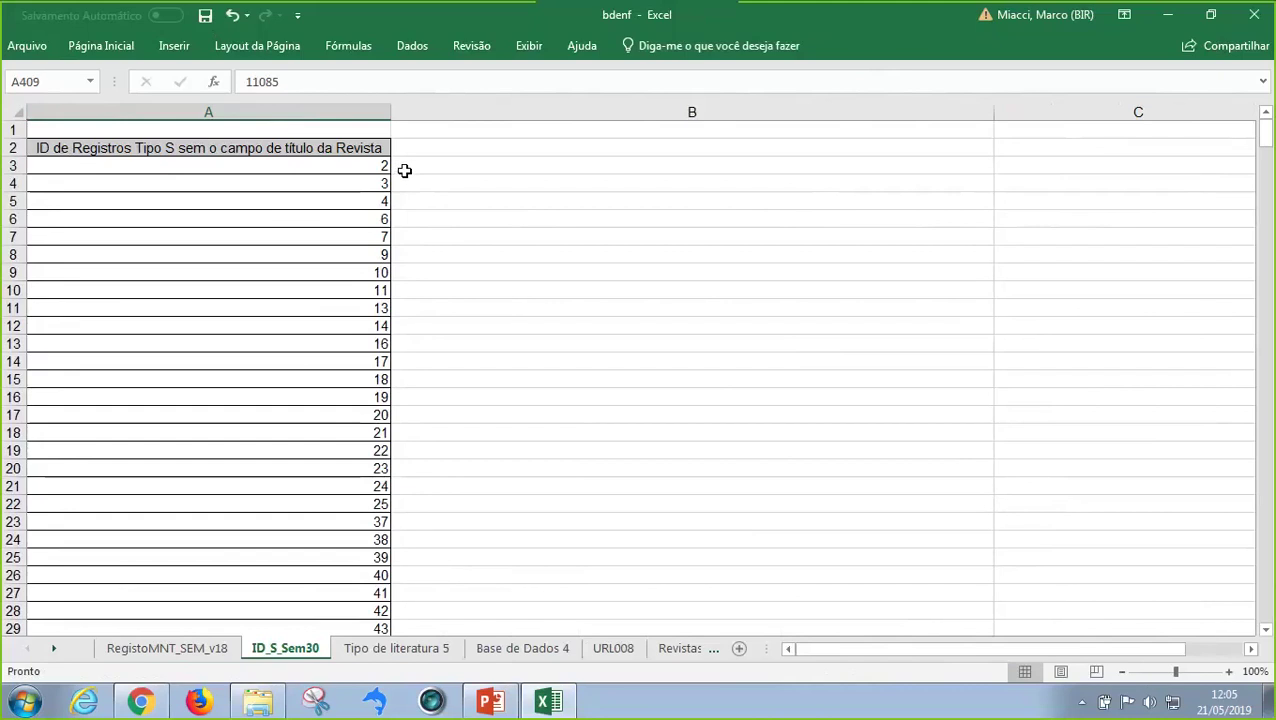
{"action": "left_click_drag", "start_coordinate": [310, 168], "coordinate": [313, 635]}
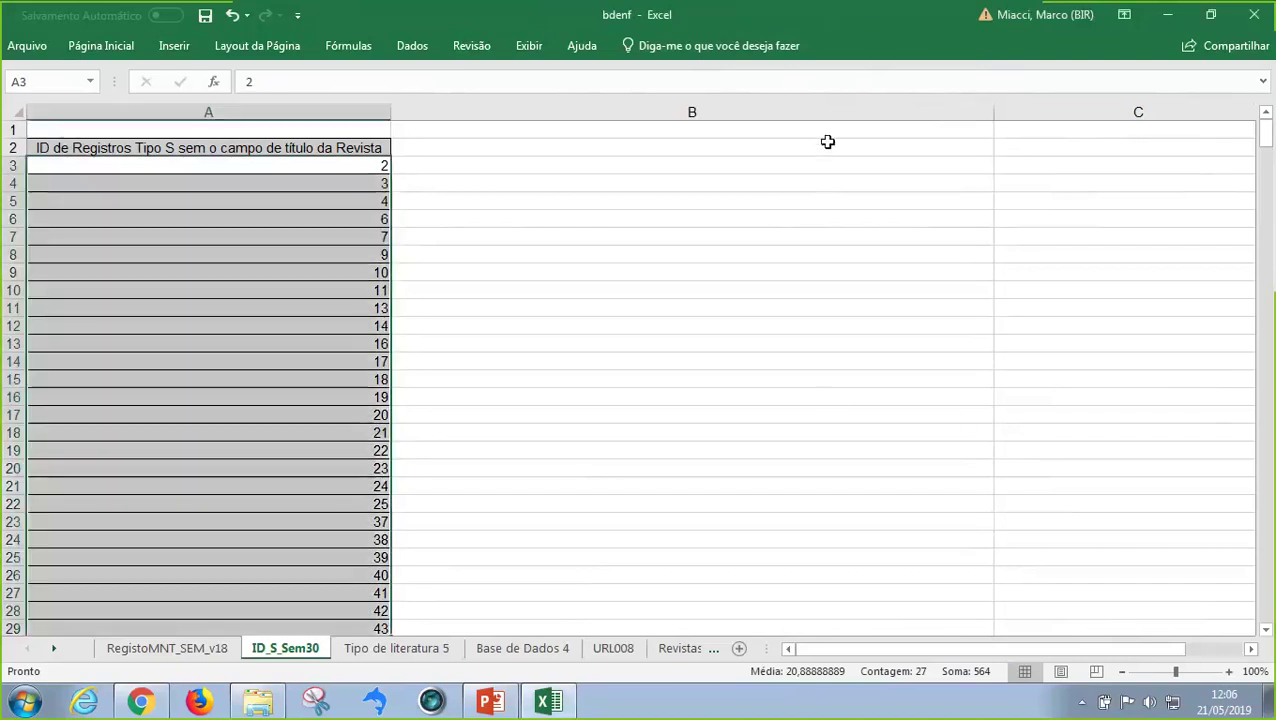
{"action": "left_click", "coordinate": [828, 145]}
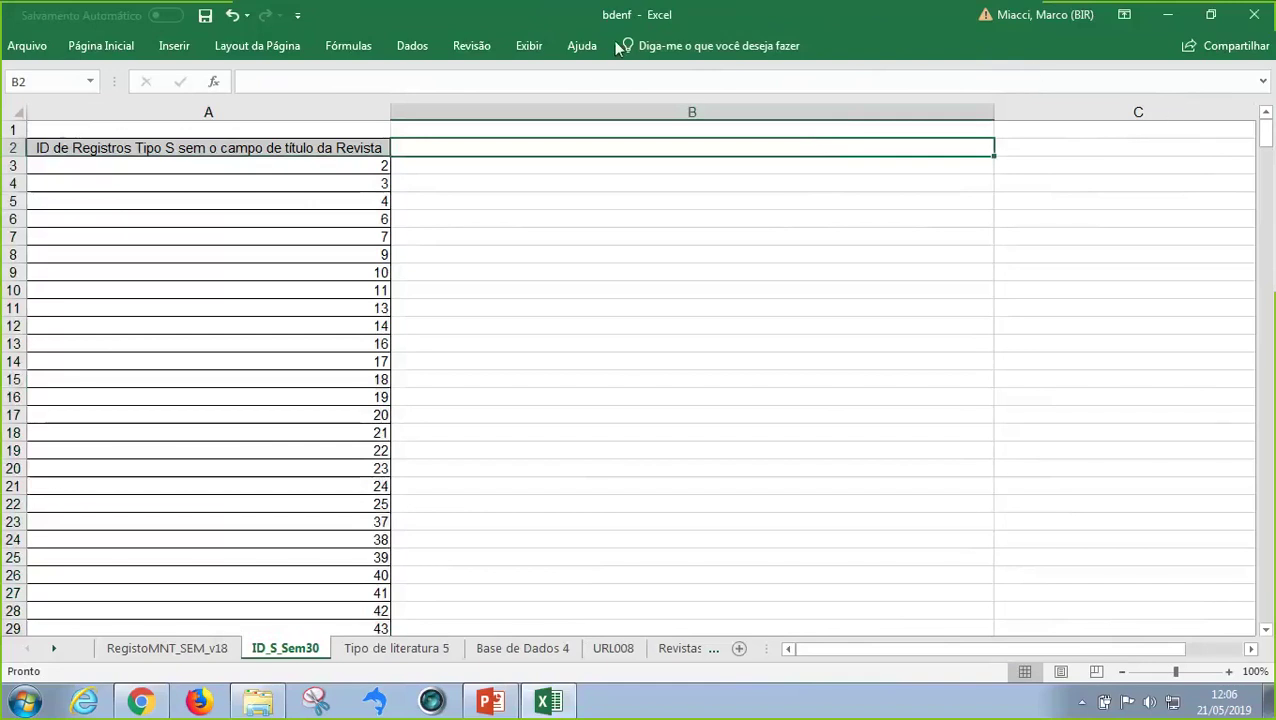
{"action": "left_click", "coordinate": [904, 113]}
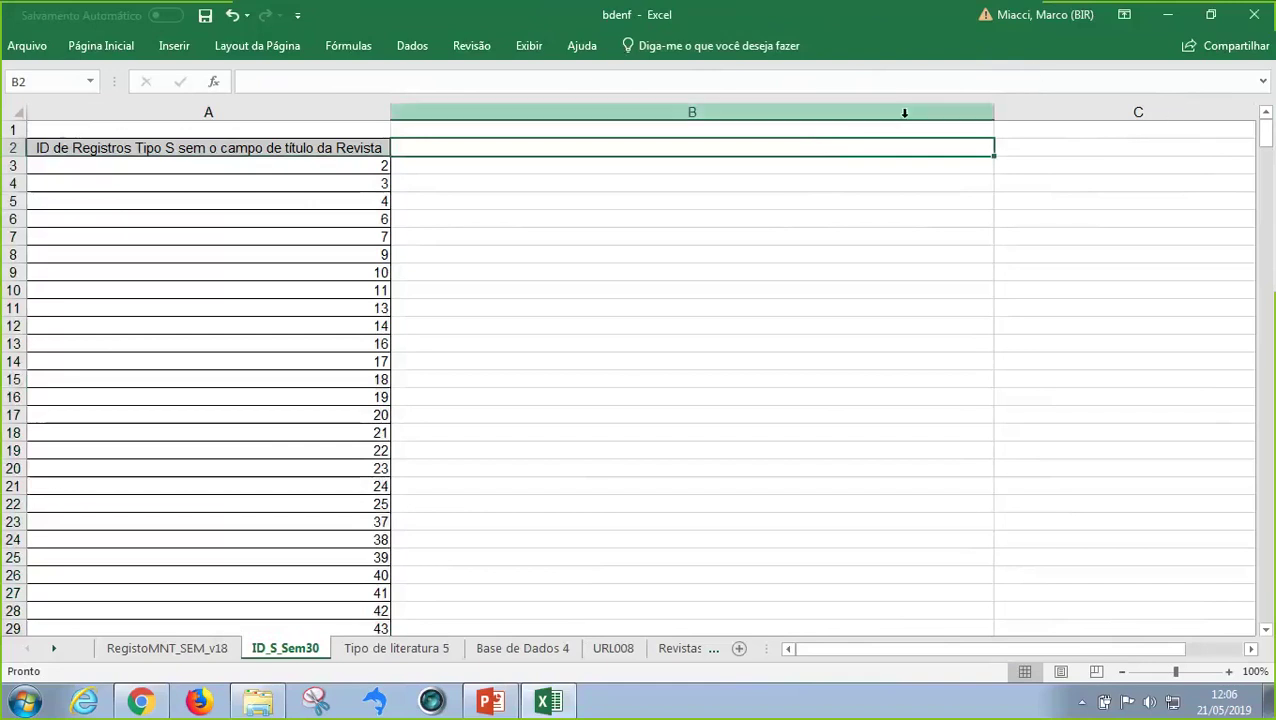